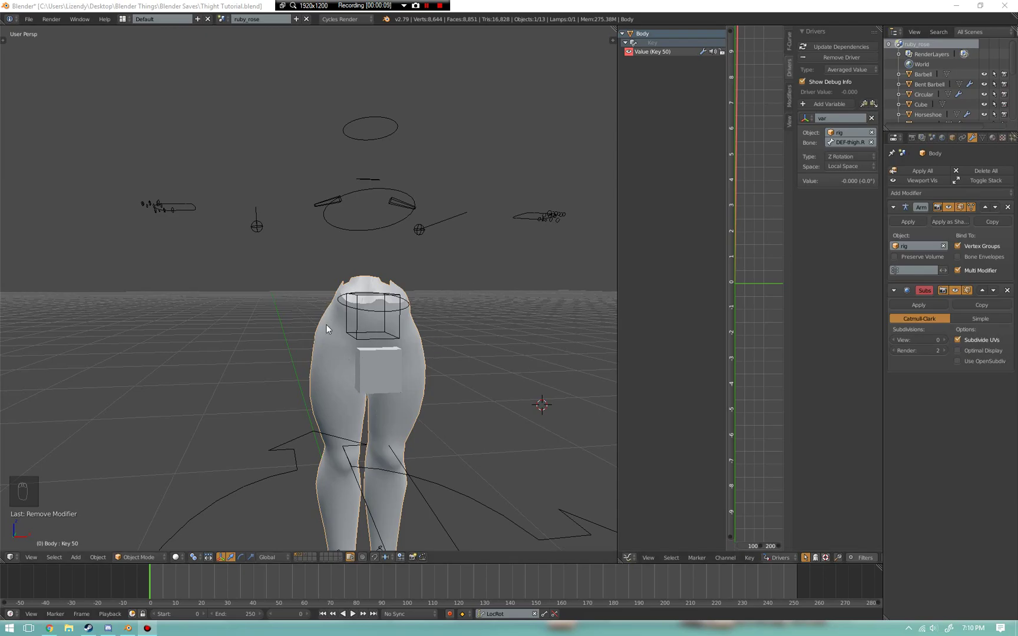
# - Play the leg animation and stop it at frame 14 to examine how the hips and thighs deform
pyautogui.scroll(3, 338, 333)
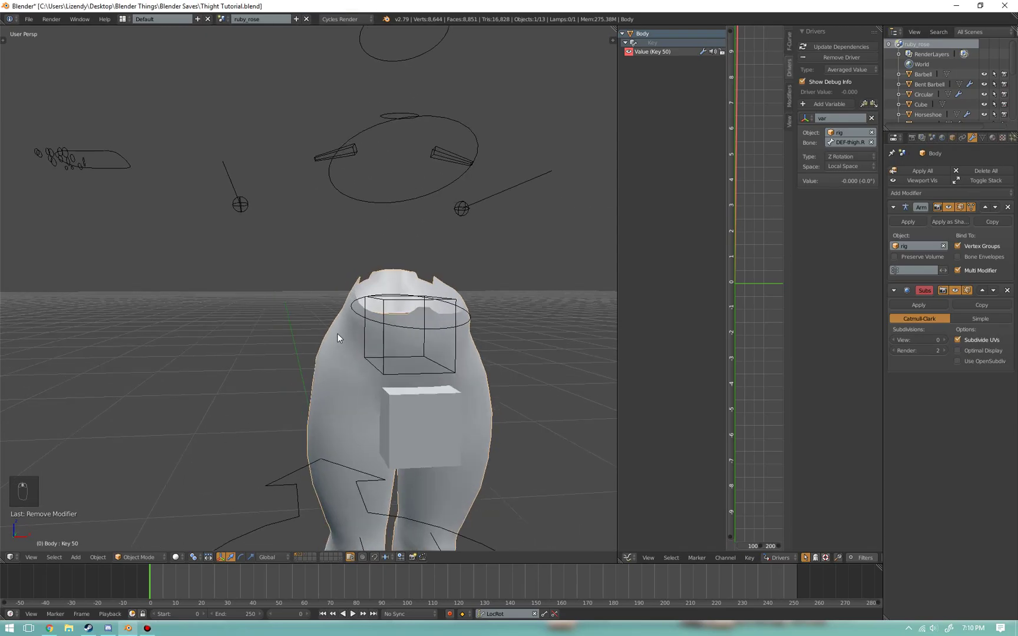
pyautogui.press('space')
pyautogui.press('space')
pyautogui.moveTo(346, 335); pyautogui.dragTo(523, 371, button='middle')
pyautogui.scroll(3, 346, 371)
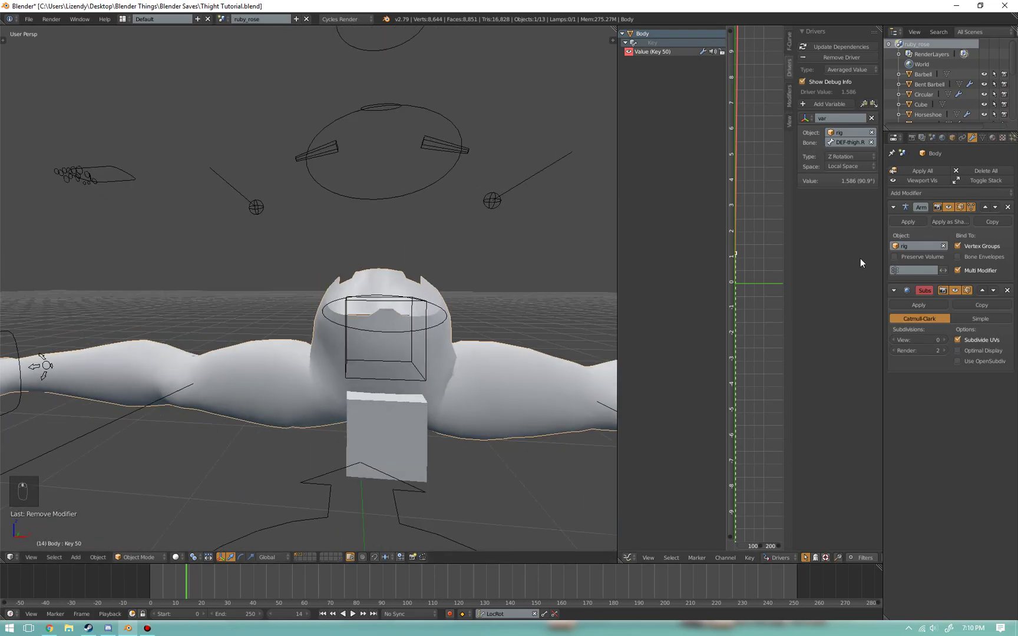
# - Enable Preserve Volume on the Body's Armature modifier and examine the bent hips from several sides
pyautogui.click(895, 256)
pyautogui.moveTo(254, 376); pyautogui.dragTo(343, 365, button='middle')
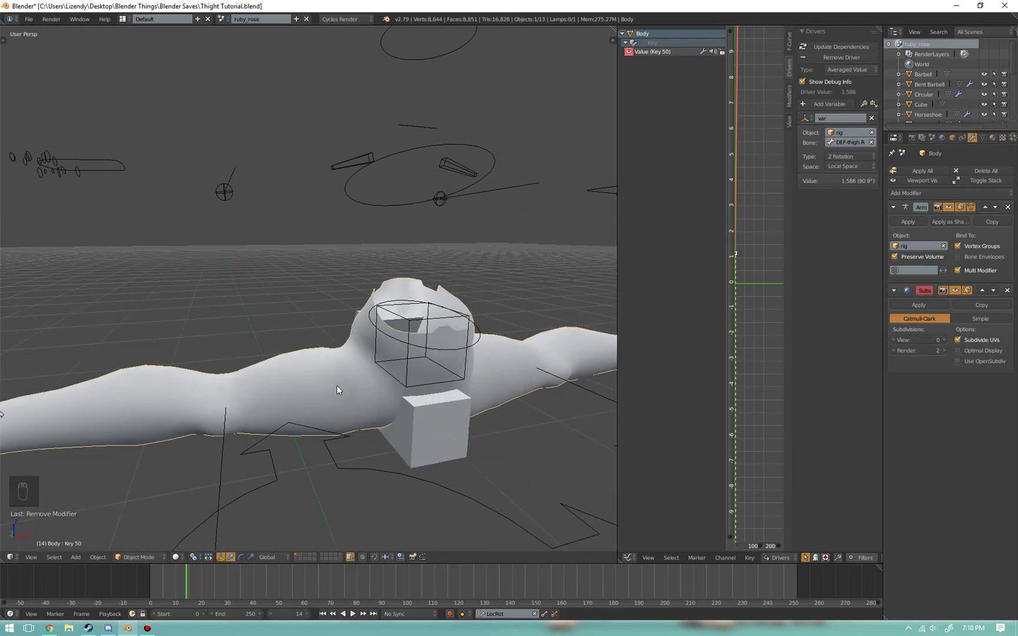
pyautogui.moveTo(328, 393); pyautogui.dragTo(316, 355, button='middle')
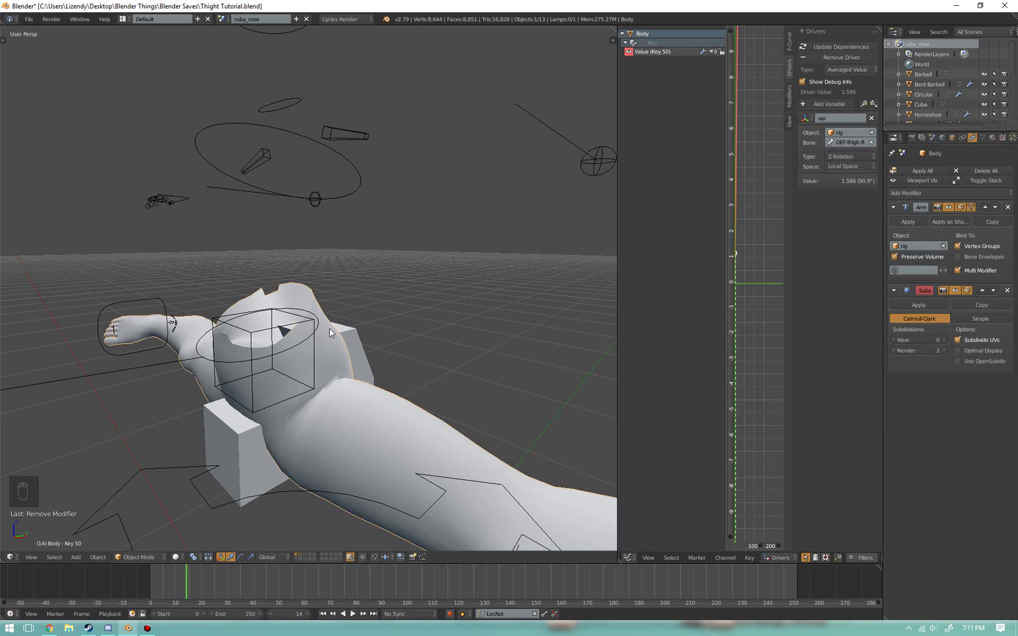
pyautogui.moveTo(338, 330); pyautogui.dragTo(280, 431, button='middle')
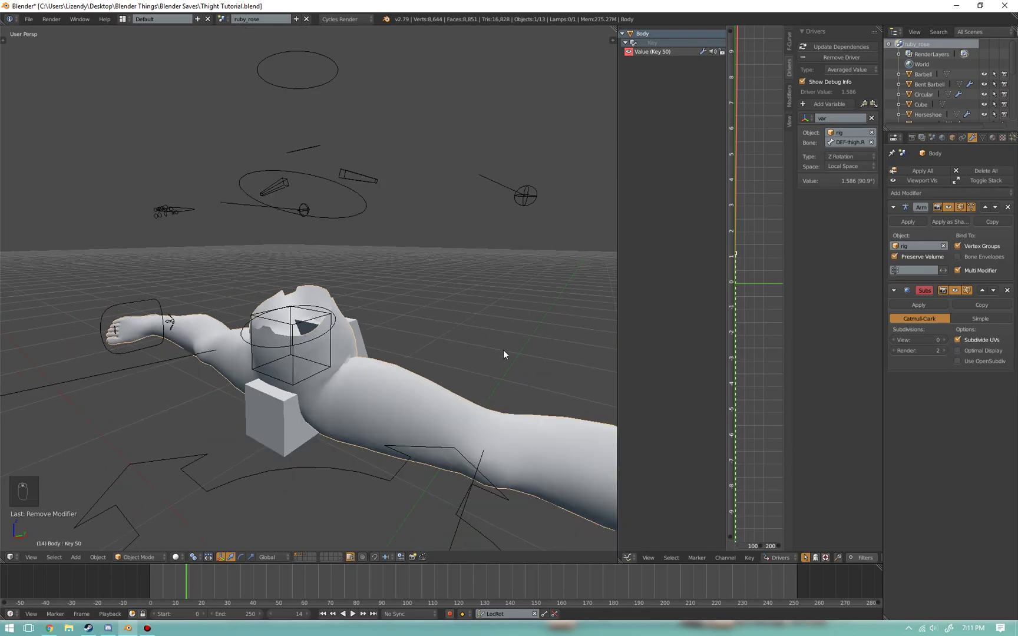
# - Return the animation to frame 0 and disable Preserve Volume on the Armature modifier
pyautogui.press('Down')
pyautogui.press('Left')
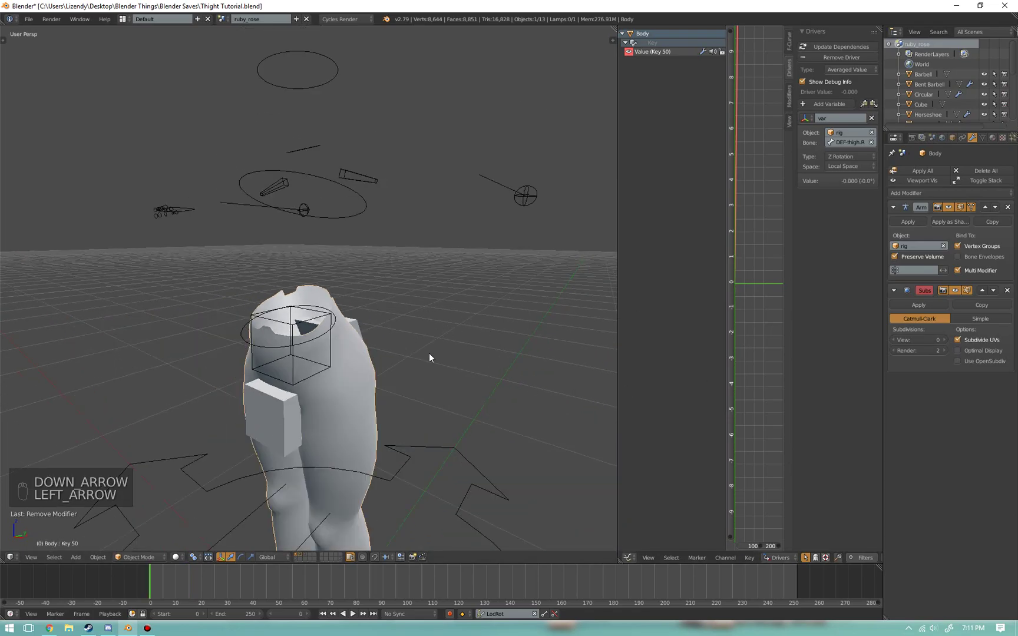
pyautogui.scroll(4, 433, 347)
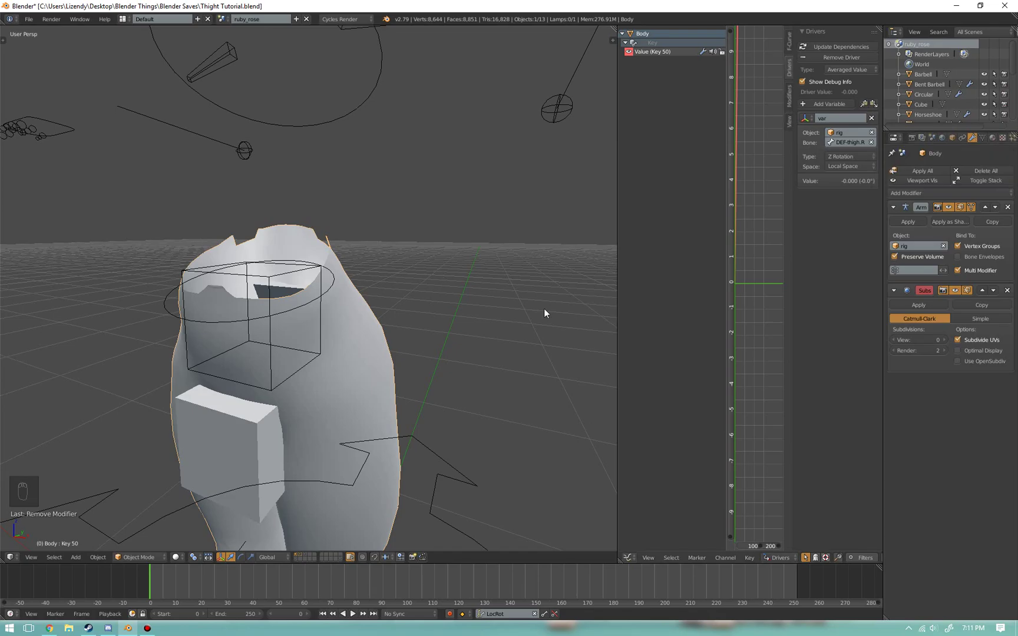
pyautogui.scroll(-2, 442, 316)
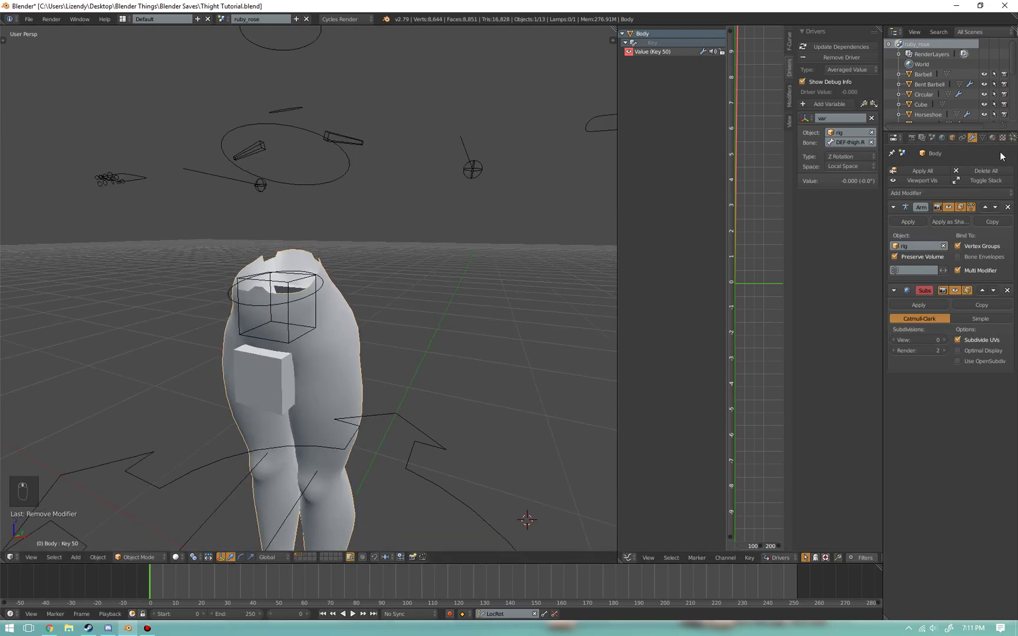
pyautogui.click(896, 257)
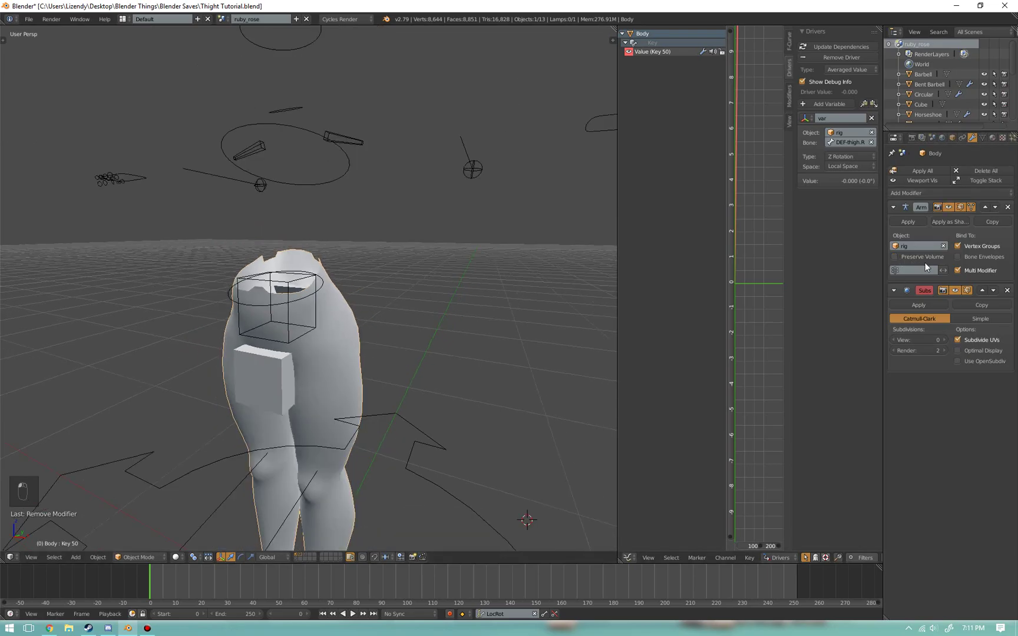
# - Add a new shape key to the Body mesh and set its value to 1.000
pyautogui.click(983, 136)
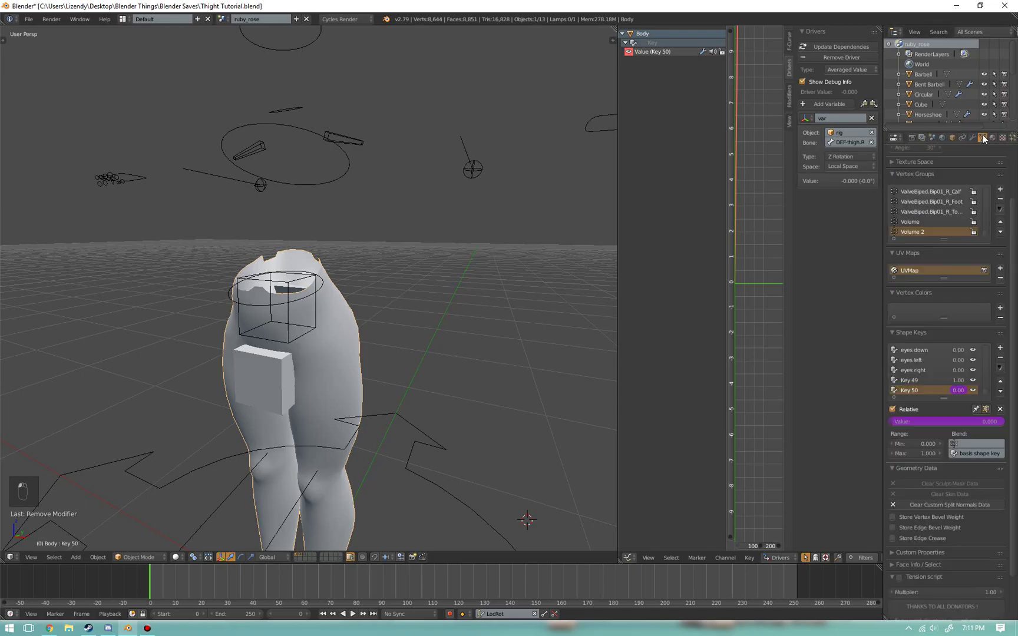
pyautogui.click(1000, 348)
pyautogui.moveTo(914, 421); pyautogui.dragTo(996, 426)
pyautogui.press('Tab')
pyautogui.scroll(5, 482, 369)
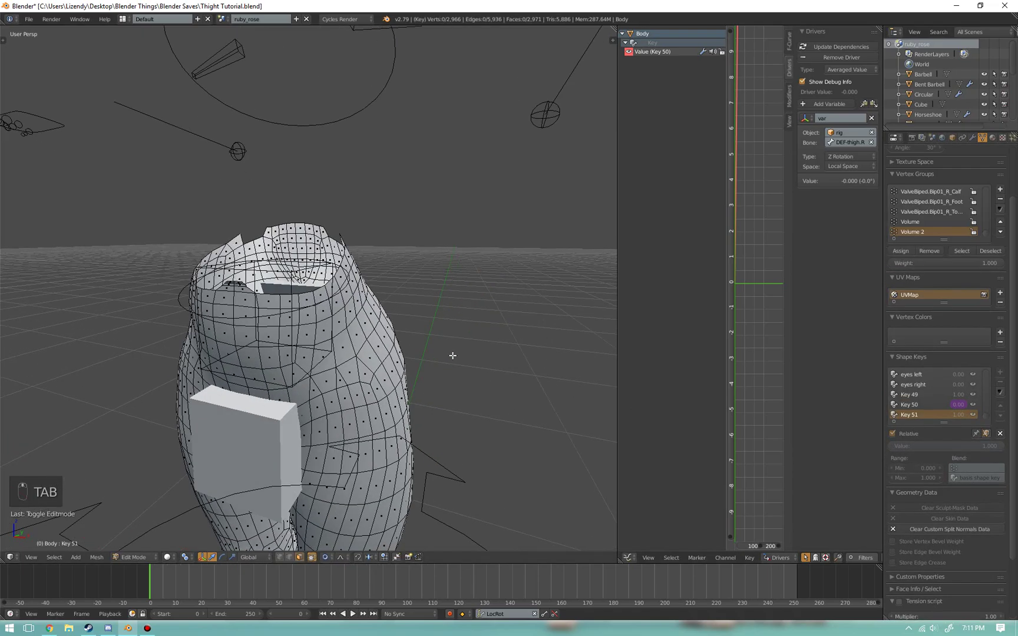
pyautogui.scroll(-5, 427, 369)
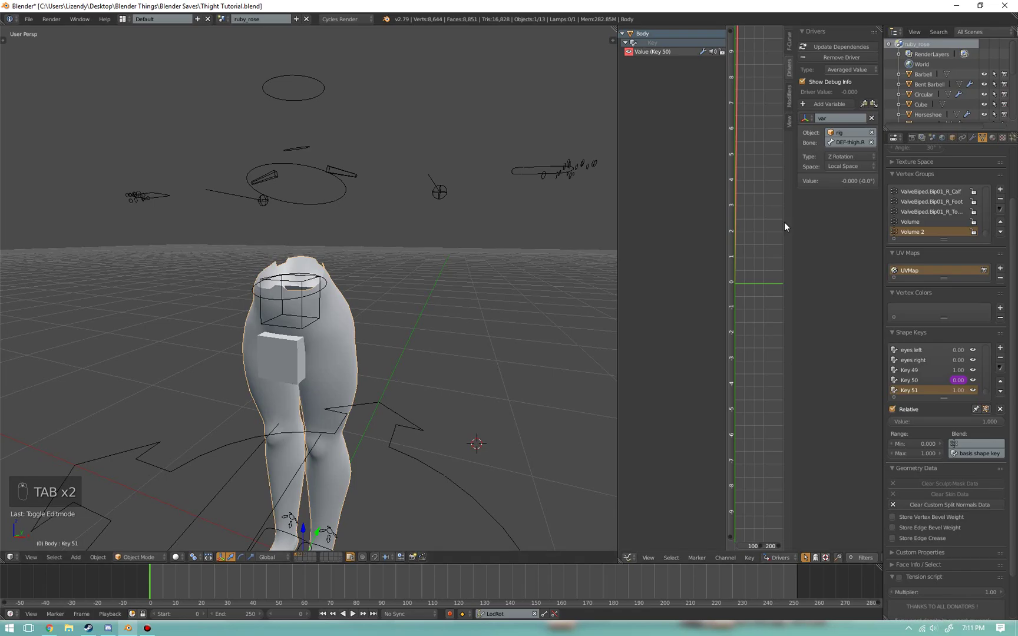
# - Play the animation to frame 11 and turn Preserve Volume on in the Armature modifier
pyautogui.press('space')
pyautogui.press('space')
pyautogui.press('space')
pyautogui.moveTo(384, 326); pyautogui.dragTo(388, 350, button='middle')
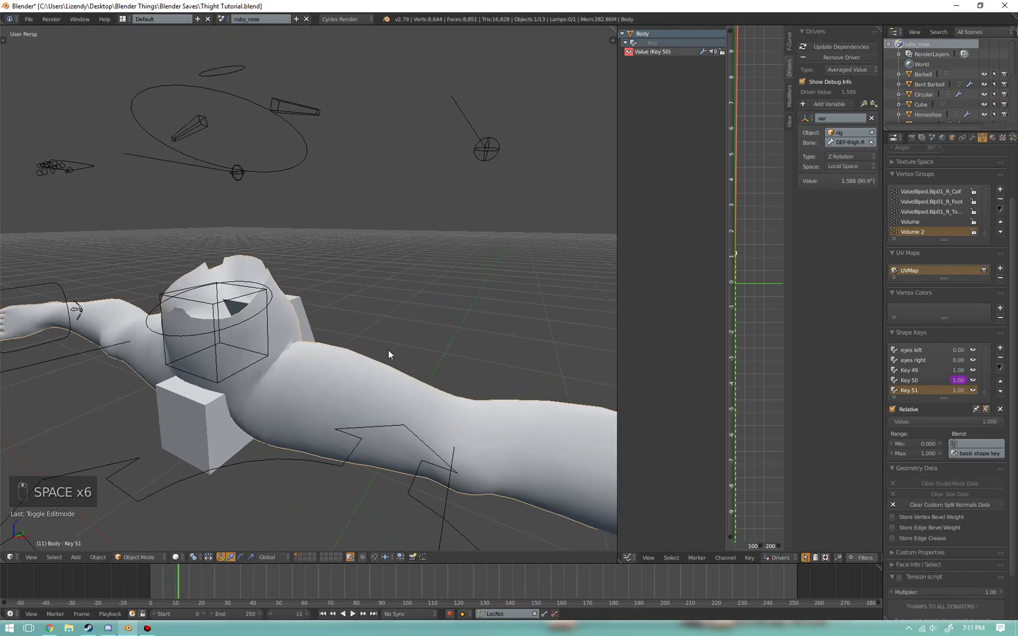
pyautogui.click(972, 138)
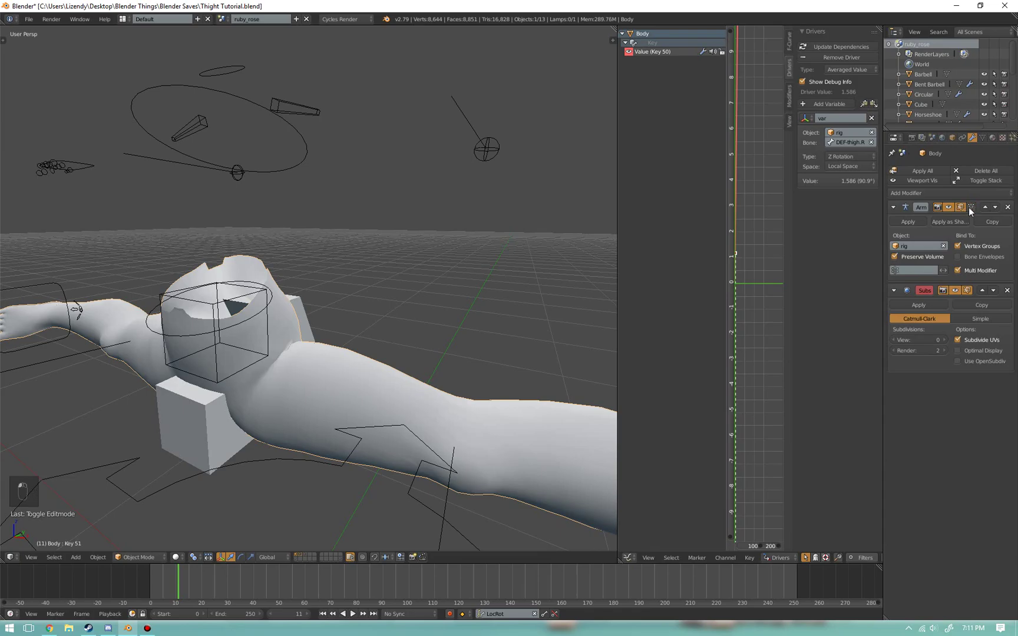
# - In Edit Mode, switch the Armature modifier's edit-mode display of the posed mesh off and back on
pyautogui.scroll(-4, 398, 271)
pyautogui.scroll(2, 397, 271)
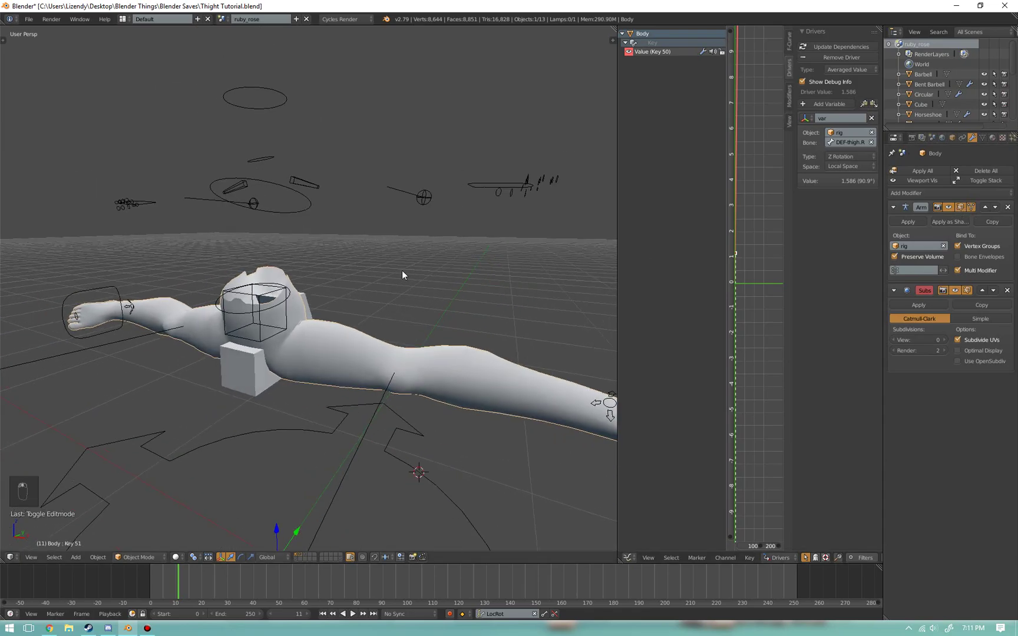
pyautogui.press('Tab')
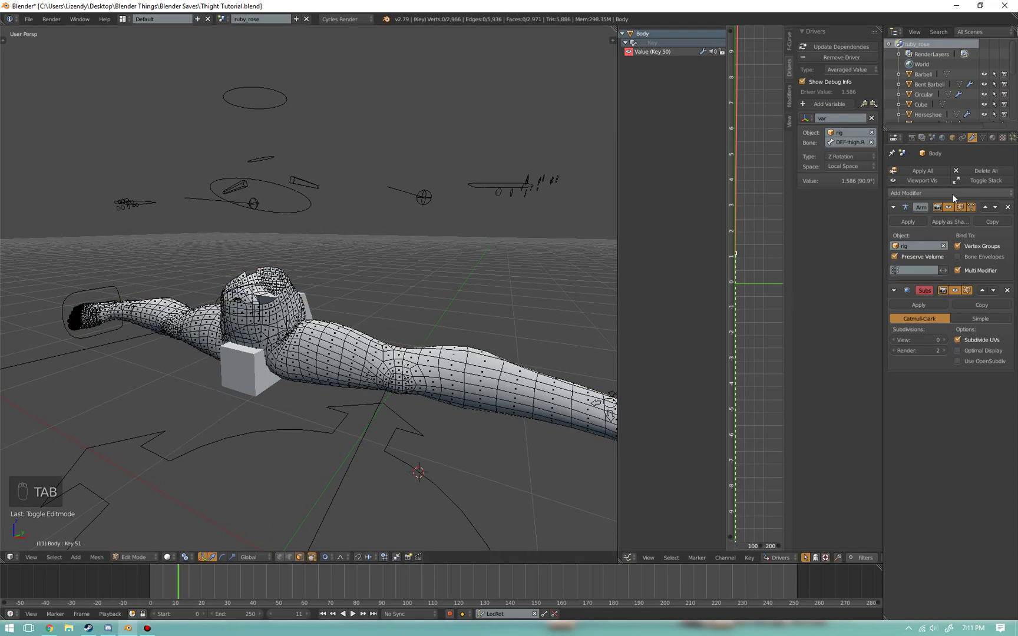
pyautogui.click(972, 208)
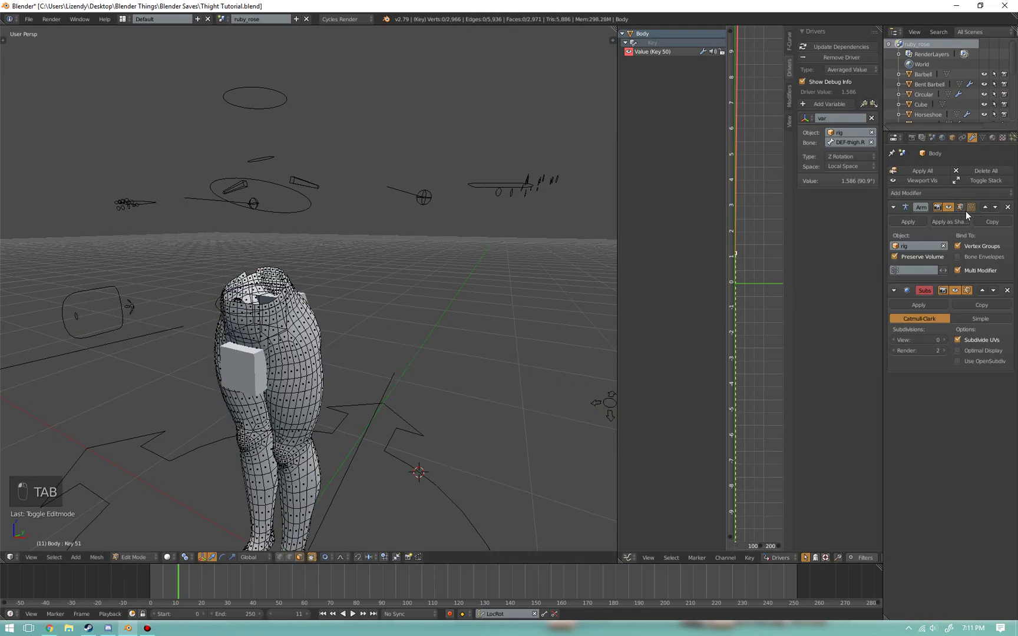
pyautogui.click(961, 207)
# - Switch the Body mesh from Edit Mode to Sculpt Mode and show the brush settings
pyautogui.moveTo(365, 354)
pyautogui.mouseDown(button='middle')
pyautogui.moveTo(265, 366)
pyautogui.moveTo(312, 347)
pyautogui.mouseUp(button='middle')
pyautogui.press('Tab')
pyautogui.click(298, 346)
pyautogui.press('t')
pyautogui.press('t')
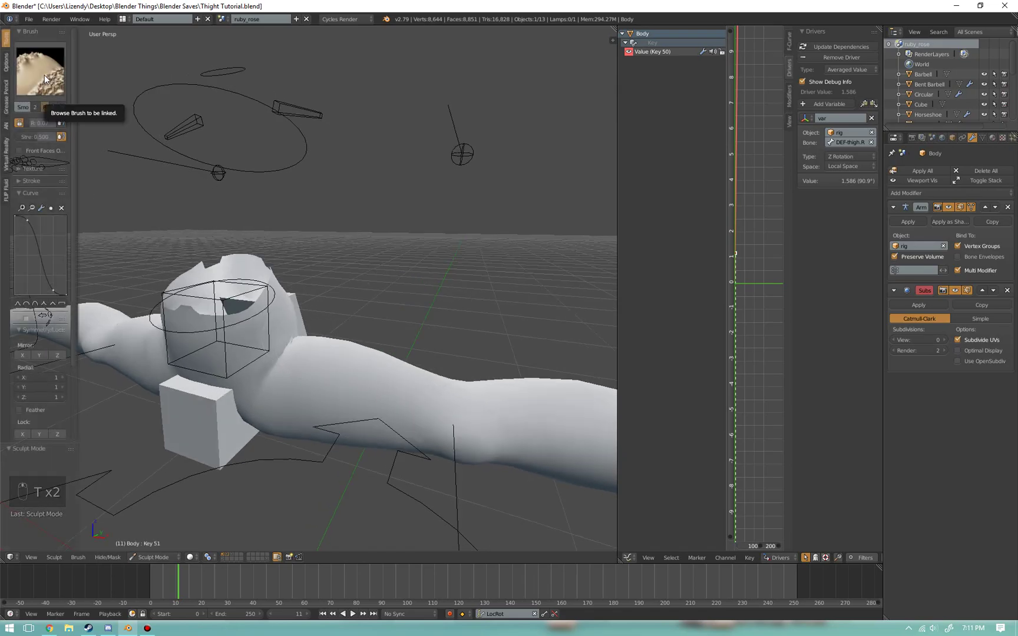
# - Look through the 3D view's properties and the Smooth brush options, and hide them again
pyautogui.moveTo(361, 402); pyautogui.dragTo(395, 400, button='middle')
pyautogui.press('n')
pyautogui.scroll(-4, 588, 473)
pyautogui.scroll(-3, 580, 521)
pyautogui.press('n')
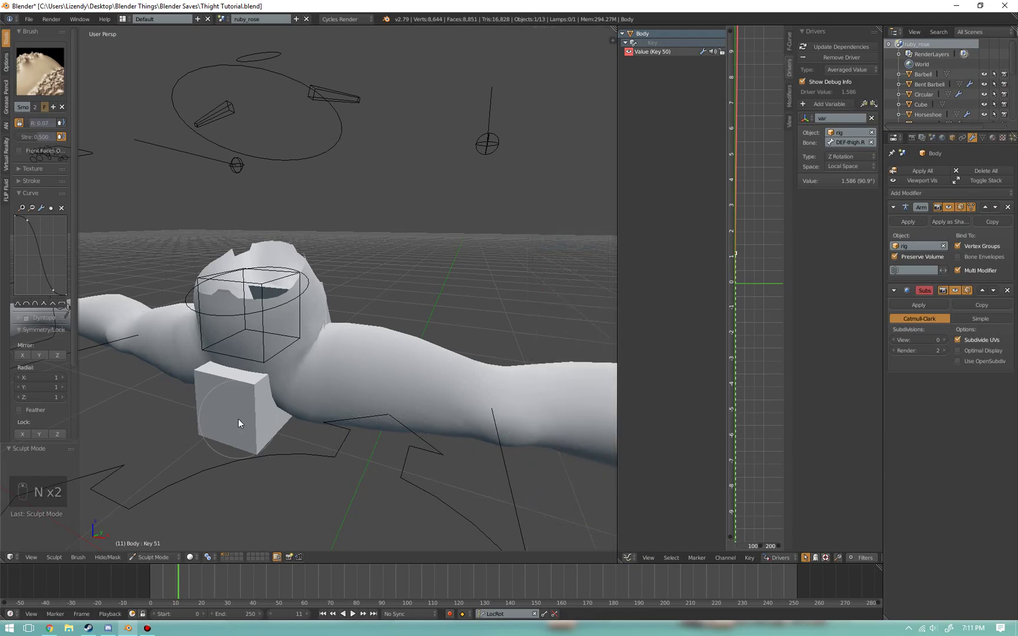
pyautogui.press('y')
pyautogui.press('t')
pyautogui.moveTo(324, 343); pyautogui.dragTo(470, 356, button='middle')
pyautogui.scroll(2, 313, 371)
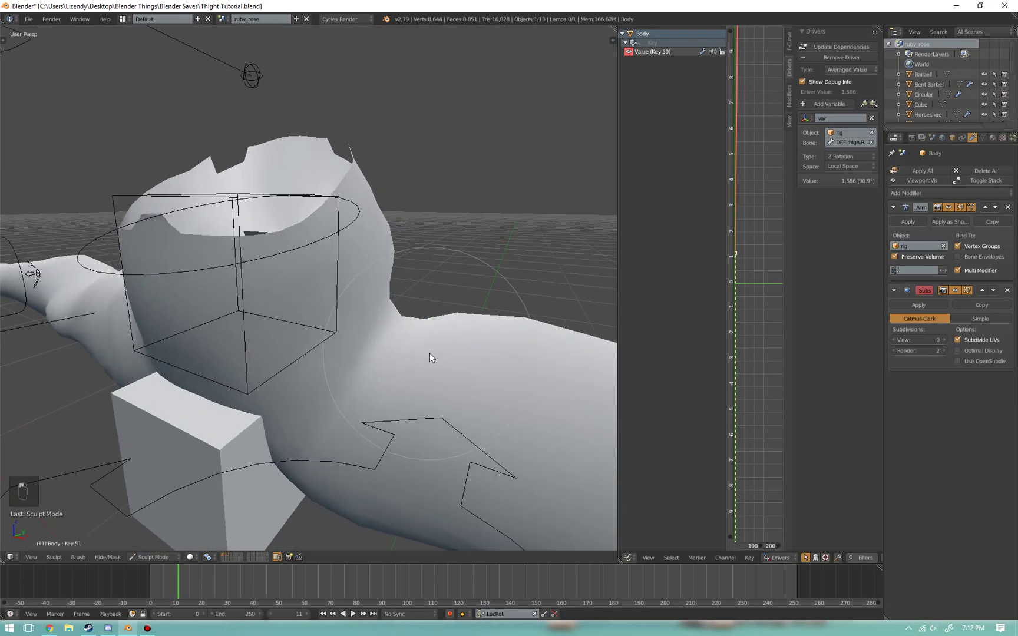
# - Review the sculpt mirror options and collapse the Symmetry/Lock section
pyautogui.moveTo(406, 361)
pyautogui.mouseDown(button='middle')
pyautogui.moveTo(450, 358)
pyautogui.moveTo(403, 320)
pyautogui.moveTo(400, 337)
pyautogui.mouseUp(button='middle')
pyautogui.press('Tab')
pyautogui.press('Tab')
pyautogui.moveTo(470, 341); pyautogui.dragTo(427, 356, button='middle')
pyautogui.press('Tab')
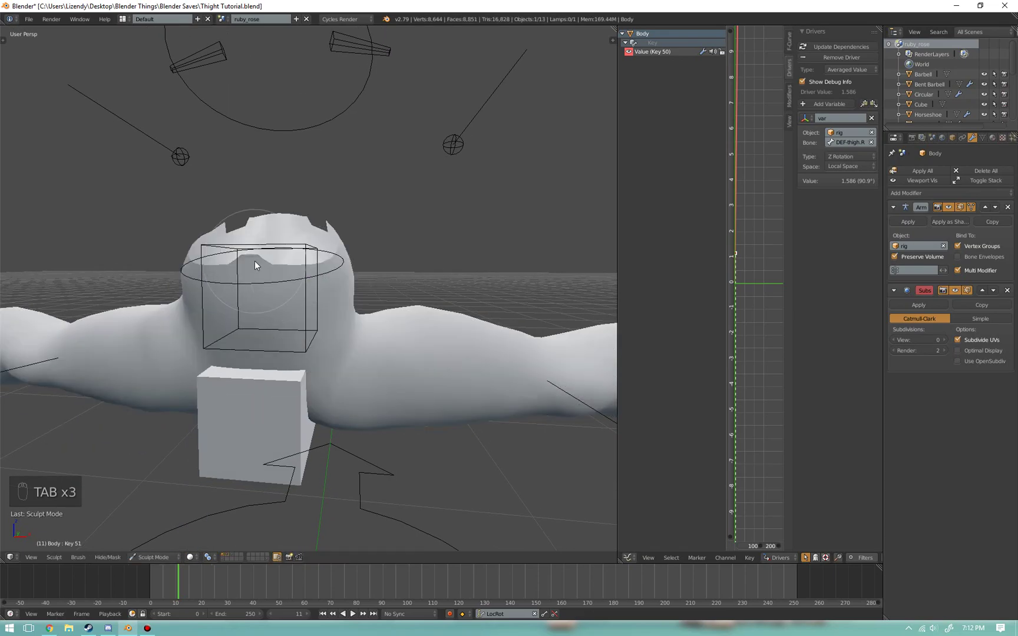
pyautogui.press('Tab')
pyautogui.scroll(-5, 49, 437)
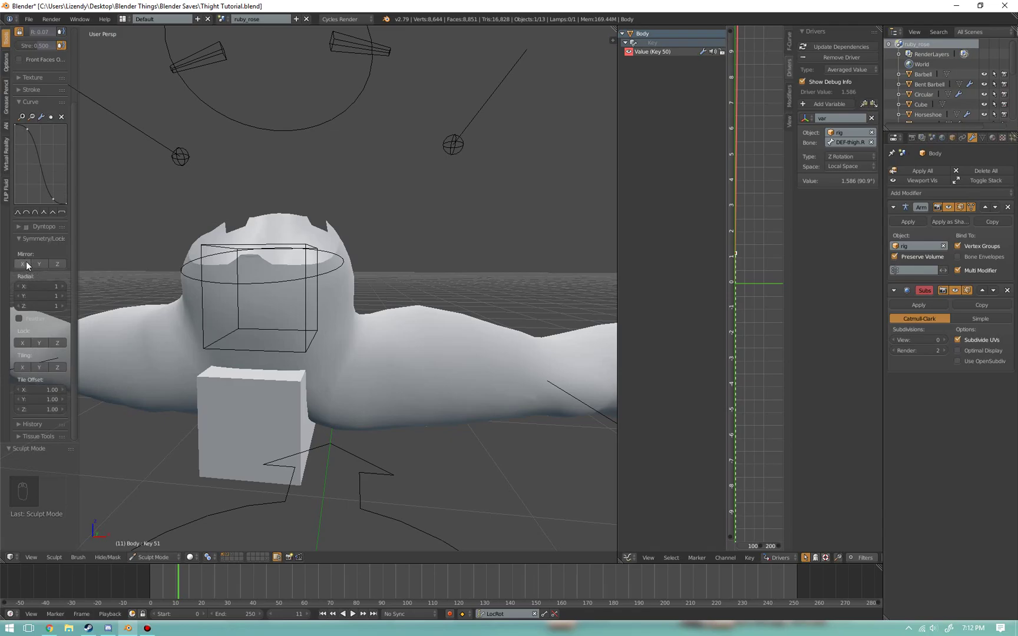
pyautogui.click(18, 238)
pyautogui.press('t')
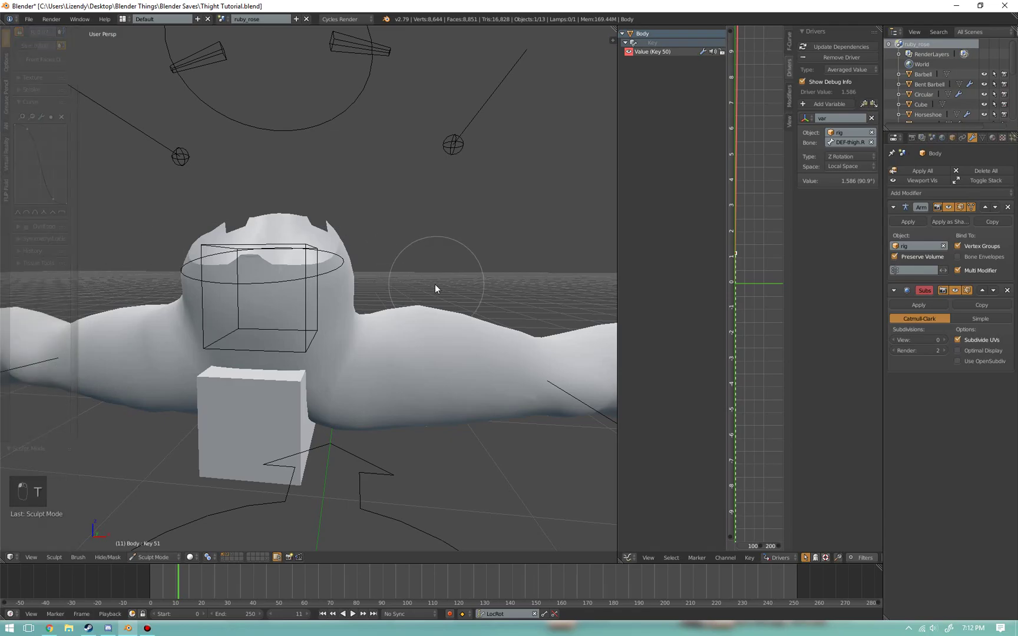
# - Try smoothing the crease between the hip and the upper thigh with the Smooth brush, and undo the stroke
pyautogui.moveTo(318, 350)
pyautogui.mouseDown()
pyautogui.moveTo(358, 257)
pyautogui.moveTo(350, 363)
pyautogui.moveTo(357, 329)
pyautogui.moveTo(444, 334)
pyautogui.moveTo(461, 318)
pyautogui.mouseUp()
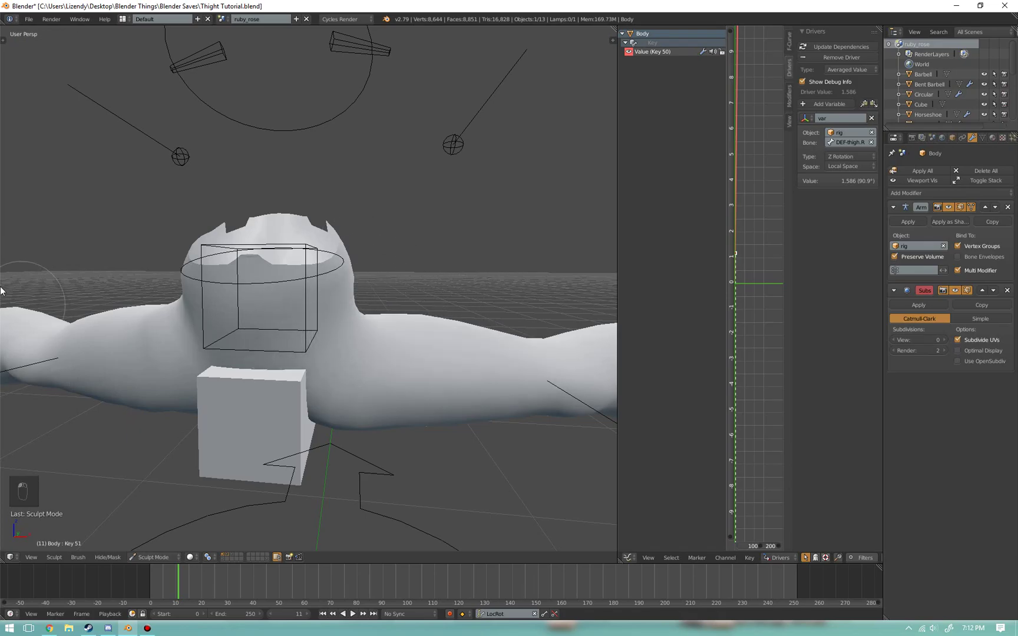
pyautogui.hotkey('ctrl', 'z')
pyautogui.moveTo(510, 335); pyautogui.dragTo(405, 343, button='middle')
pyautogui.scroll(2, 404, 344)
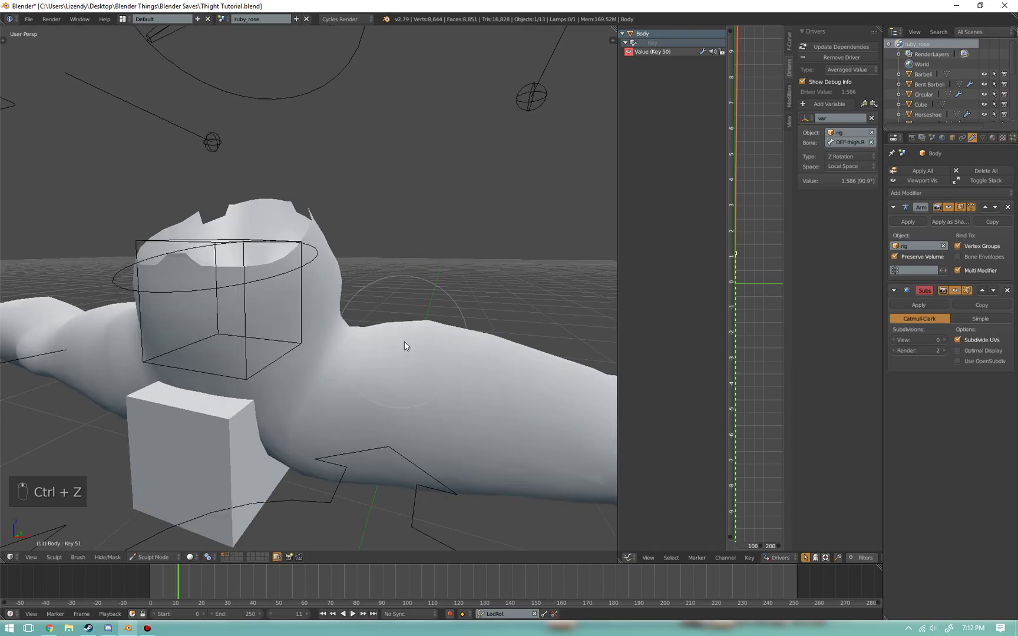
# - In Edit Mode, pull the face at the hip crease outward in two moves, using smooth proportional editing with a size of 0.18
pyautogui.scroll(2, 389, 353)
pyautogui.press('Tab')
pyautogui.click(477, 356)
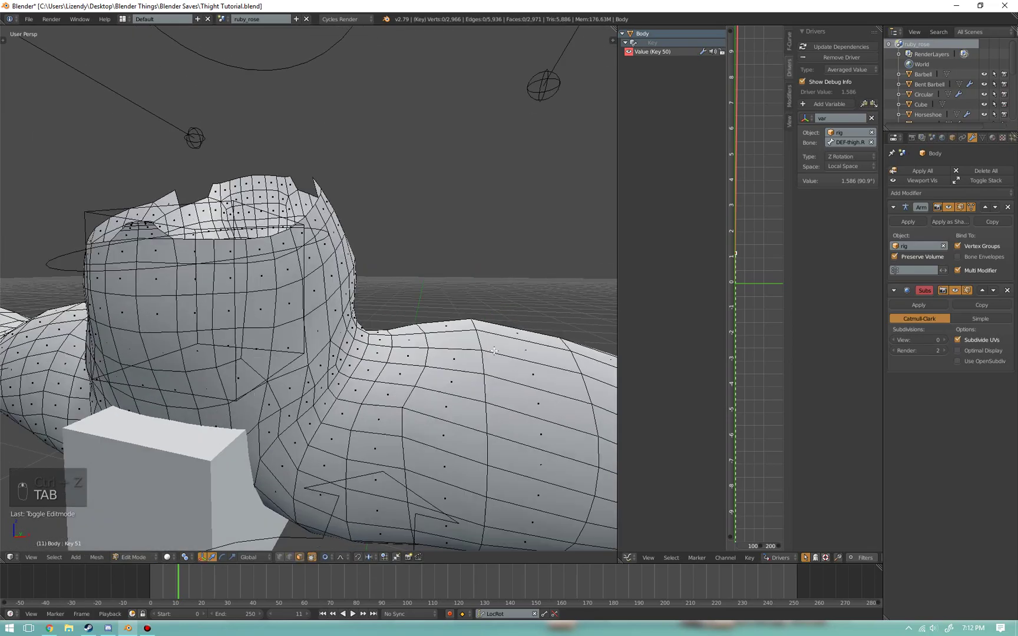
pyautogui.moveTo(476, 355); pyautogui.dragTo(297, 343, button='middle')
pyautogui.rightClick(277, 358)
pyautogui.scroll(4, 281, 358)
pyautogui.press('g')
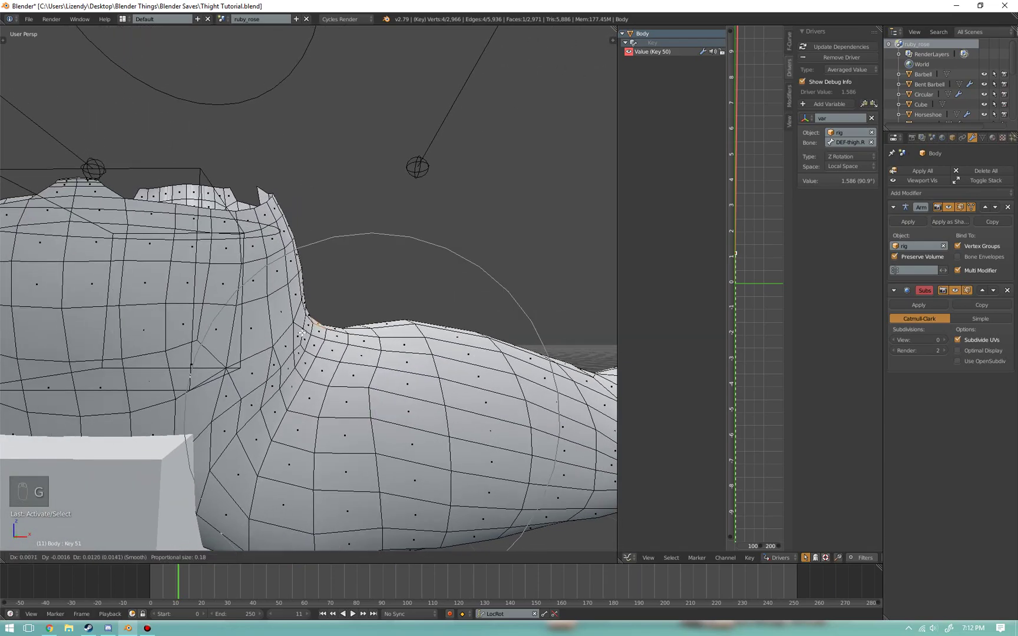
pyautogui.click(346, 324)
pyautogui.moveTo(345, 323); pyautogui.dragTo(325, 332, button='middle')
pyautogui.press('g')
pyautogui.click(325, 331)
# - Return to Sculpt Mode and smooth the hip crease and the top of the thigh
pyautogui.press('Tab')
pyautogui.click(333, 279)
pyautogui.moveTo(334, 280); pyautogui.dragTo(286, 353, button='middle')
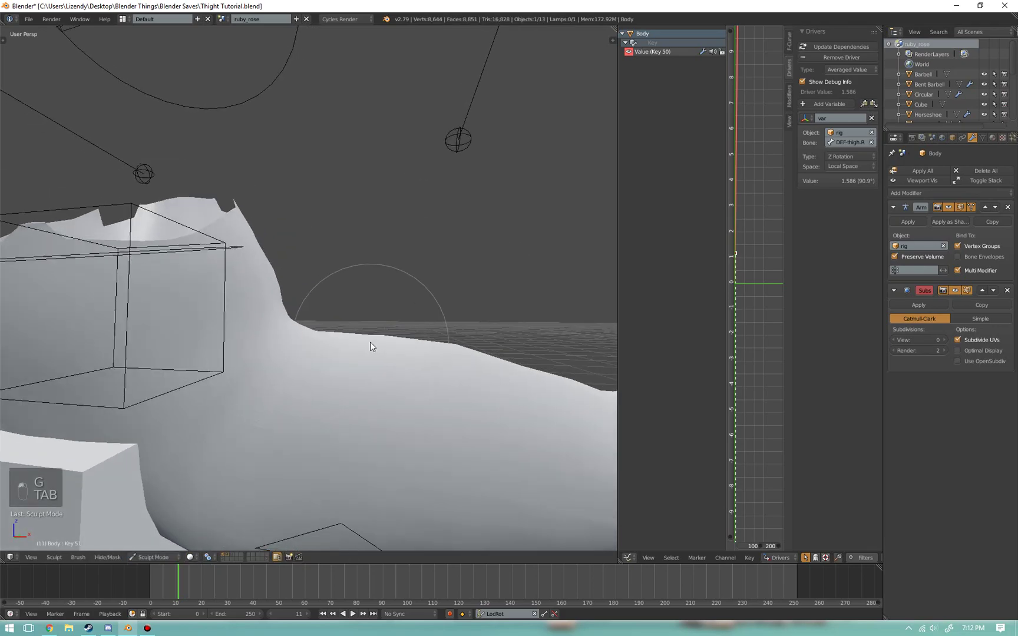
pyautogui.moveTo(445, 353)
pyautogui.mouseDown(button='middle')
pyautogui.moveTo(303, 389)
pyautogui.moveTo(258, 455)
pyautogui.moveTo(126, 419)
pyautogui.moveTo(279, 390)
pyautogui.moveTo(295, 442)
pyautogui.moveTo(373, 418)
pyautogui.mouseUp(button='middle')
pyautogui.moveTo(468, 386)
pyautogui.mouseDown(button='middle')
pyautogui.moveTo(461, 413)
pyautogui.moveTo(494, 400)
pyautogui.moveTo(469, 404)
pyautogui.moveTo(353, 352)
pyautogui.moveTo(361, 331)
pyautogui.mouseUp(button='middle')
pyautogui.scroll(2, 459, 390)
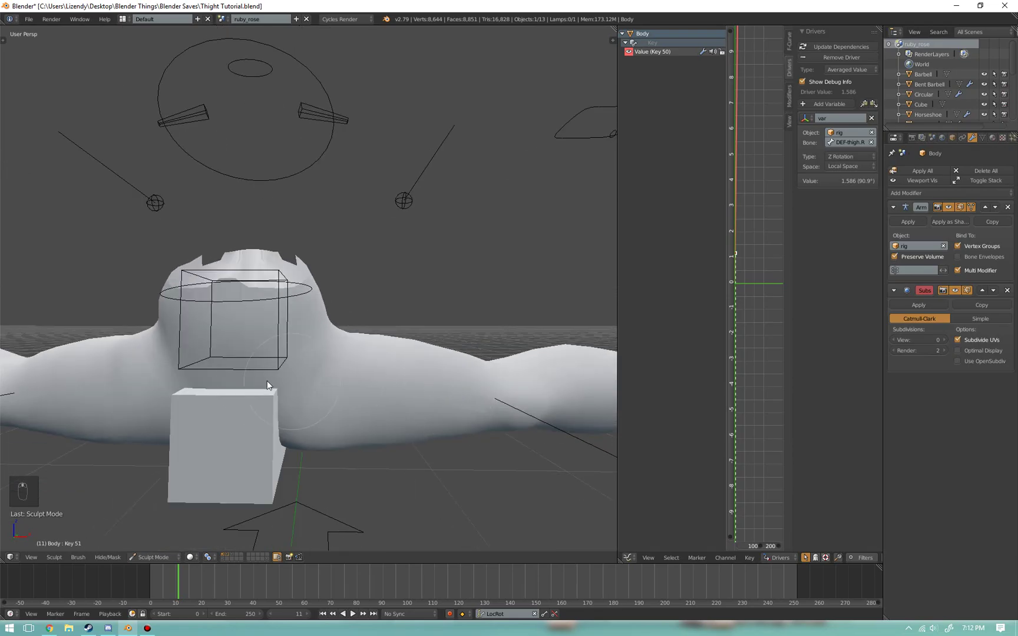
# - Return the Body to Object Mode and lower the new shape key's value to 0 to compare the hip shape
pyautogui.press('Tab')
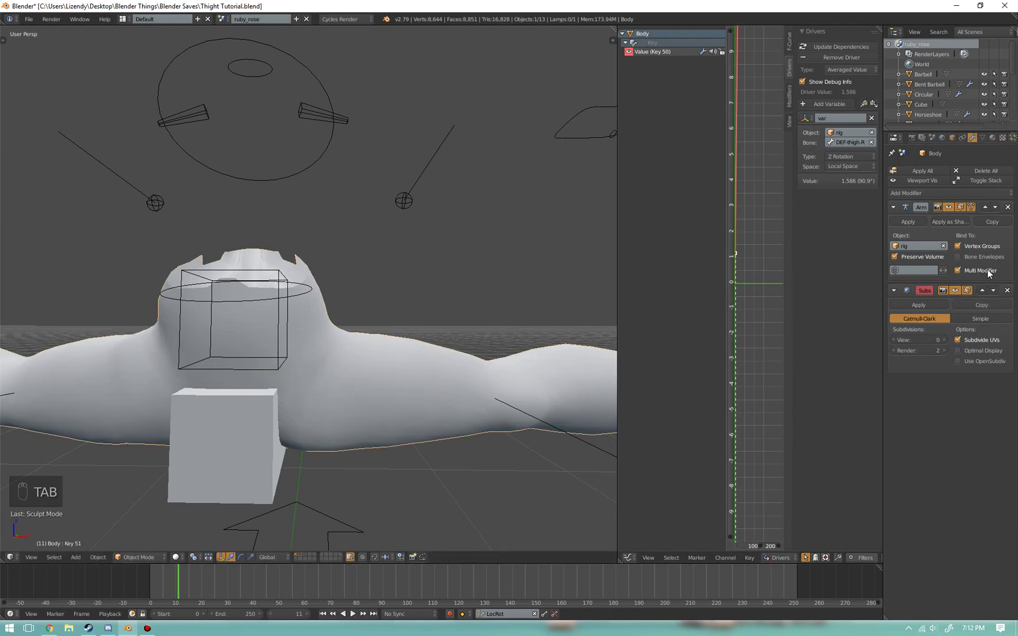
pyautogui.click(983, 137)
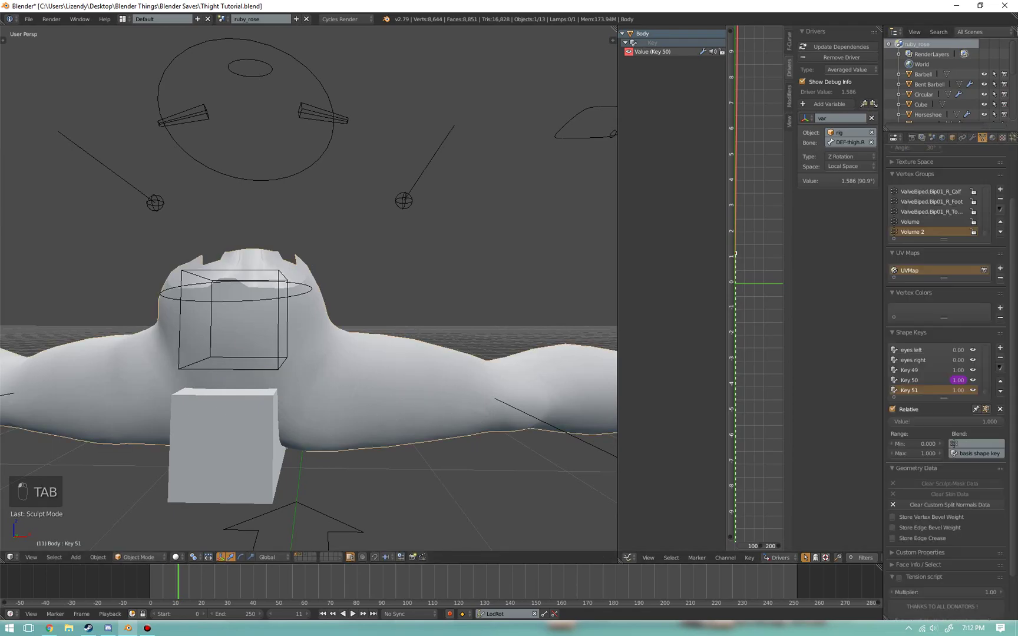
pyautogui.moveTo(957, 422); pyautogui.dragTo(892, 421)
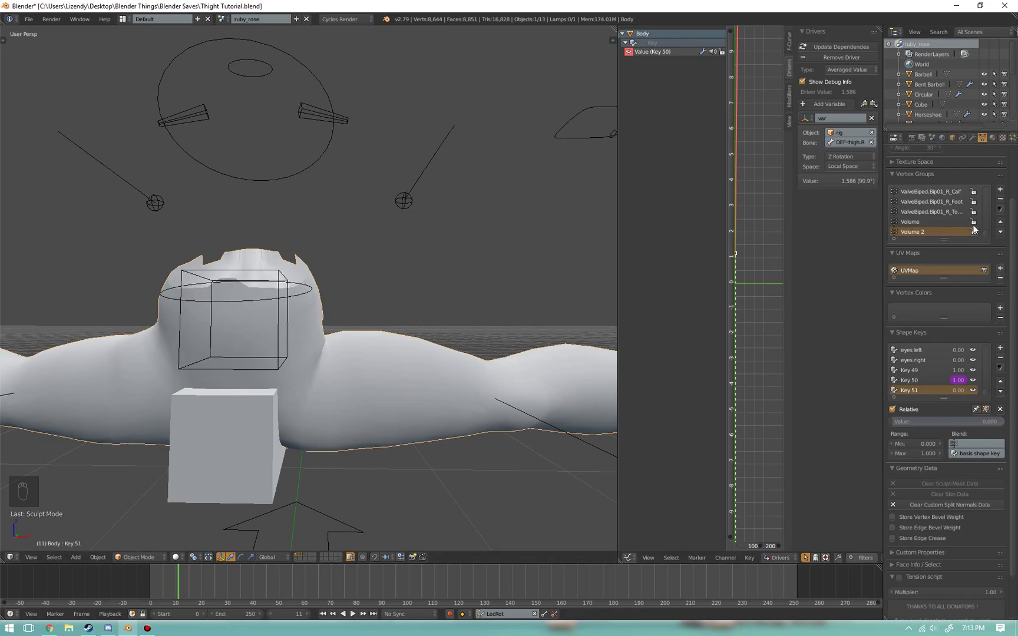
pyautogui.moveTo(940, 422); pyautogui.dragTo(896, 422)
# - Restore the new shape key's value to 1.000 and return the animation to frame 0
pyautogui.scroll(-3, 440, 387)
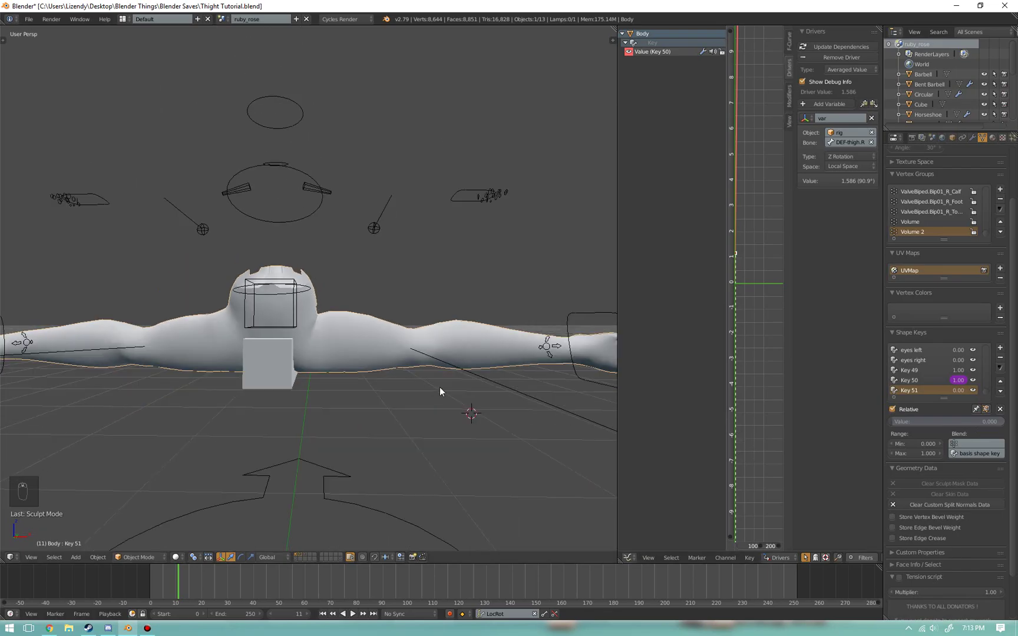
pyautogui.moveTo(927, 422); pyautogui.dragTo(1006, 422)
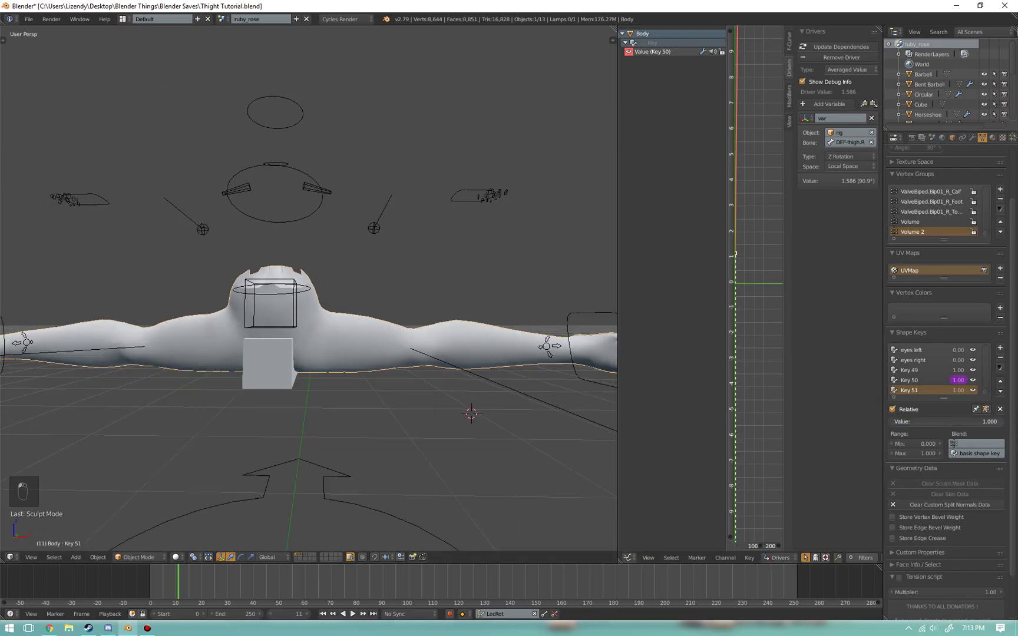
pyautogui.press('Down')
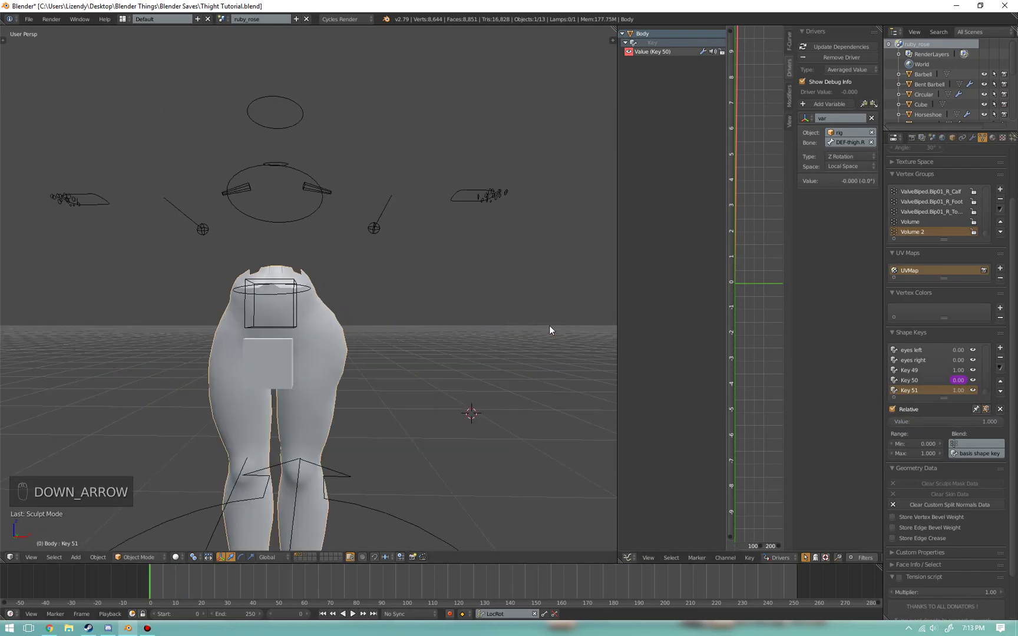
# - Lower Key 51's value to 0 and add a single driver to it for manual setup
pyautogui.moveTo(390, 371); pyautogui.dragTo(531, 406, button='middle')
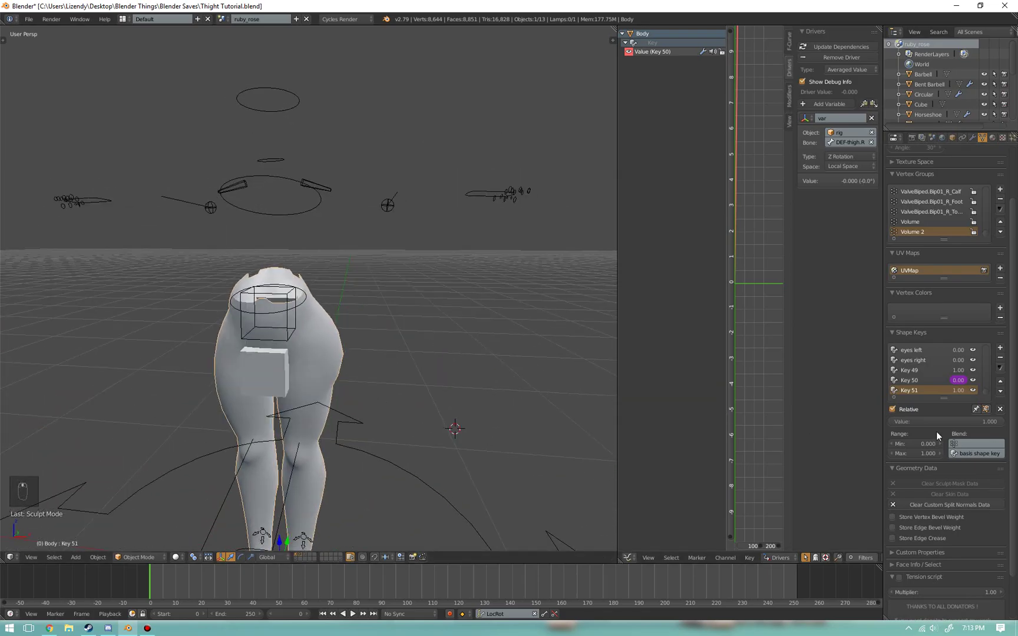
pyautogui.moveTo(943, 421)
pyautogui.mouseDown()
pyautogui.moveTo(913, 414)
pyautogui.moveTo(922, 418)
pyautogui.mouseUp()
pyautogui.rightClick(922, 418)
pyautogui.click(854, 419)
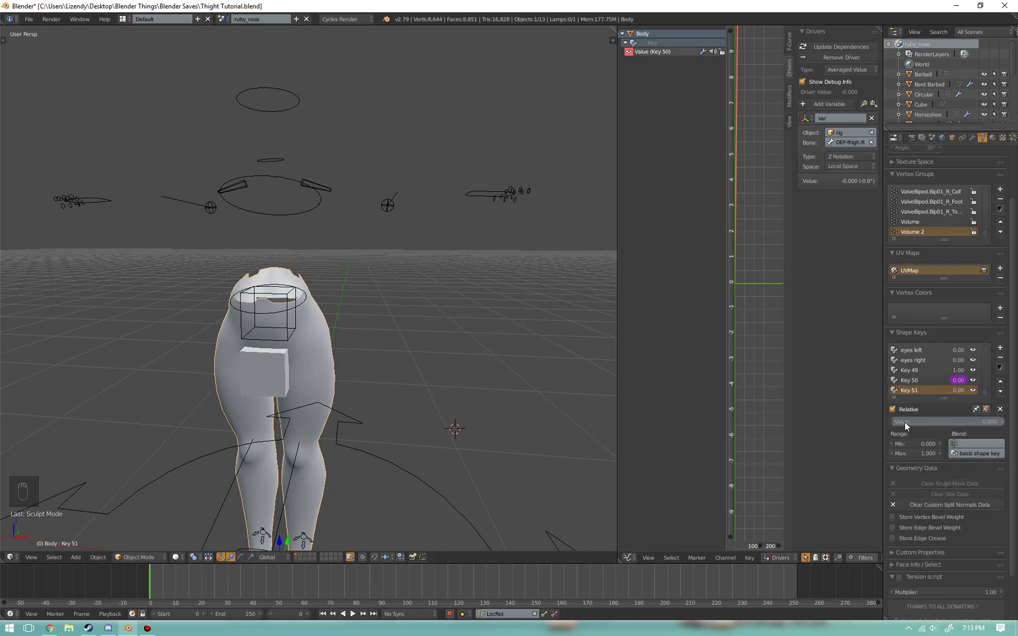
pyautogui.rightClick(905, 422)
pyautogui.moveTo(904, 422)
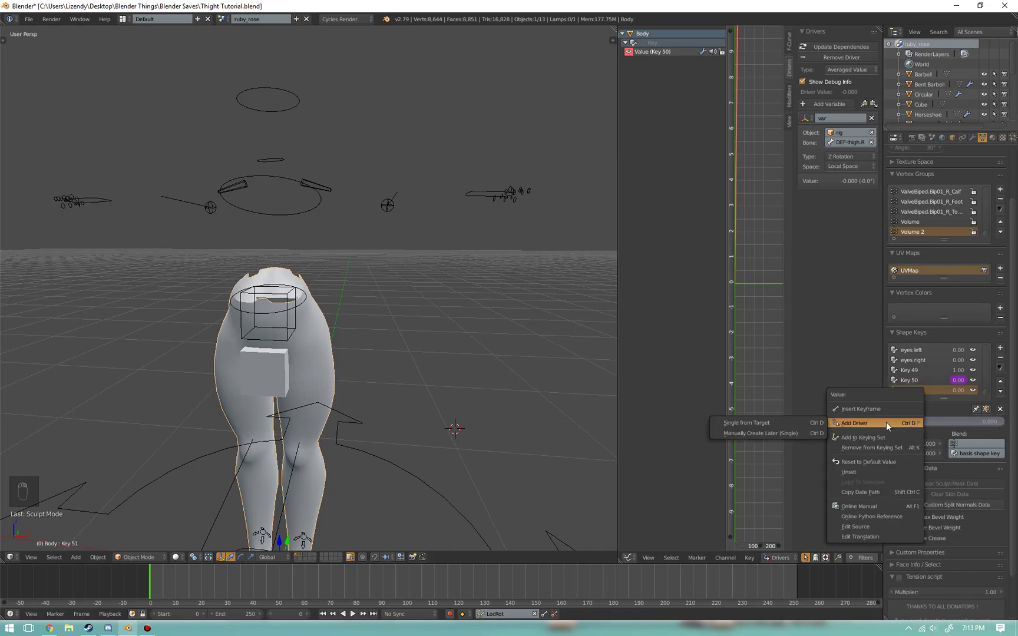
pyautogui.click(792, 435)
# - Widen the area beside the 3D view and set it to the Graph Editor in Drivers mode
pyautogui.click(628, 557)
pyautogui.moveTo(611, 38); pyautogui.dragTo(545, 59)
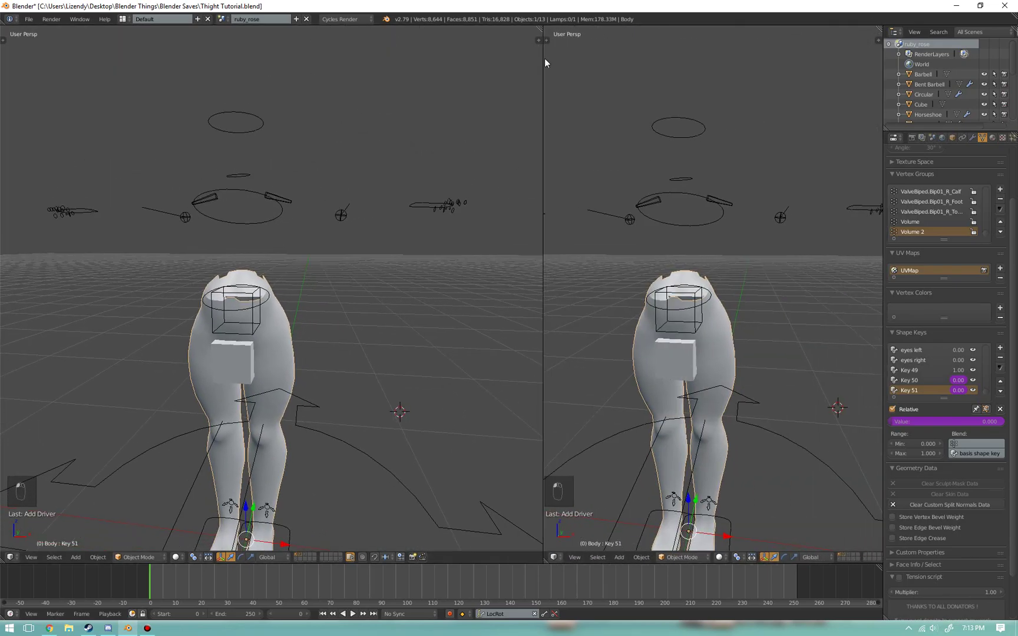
pyautogui.click(554, 558)
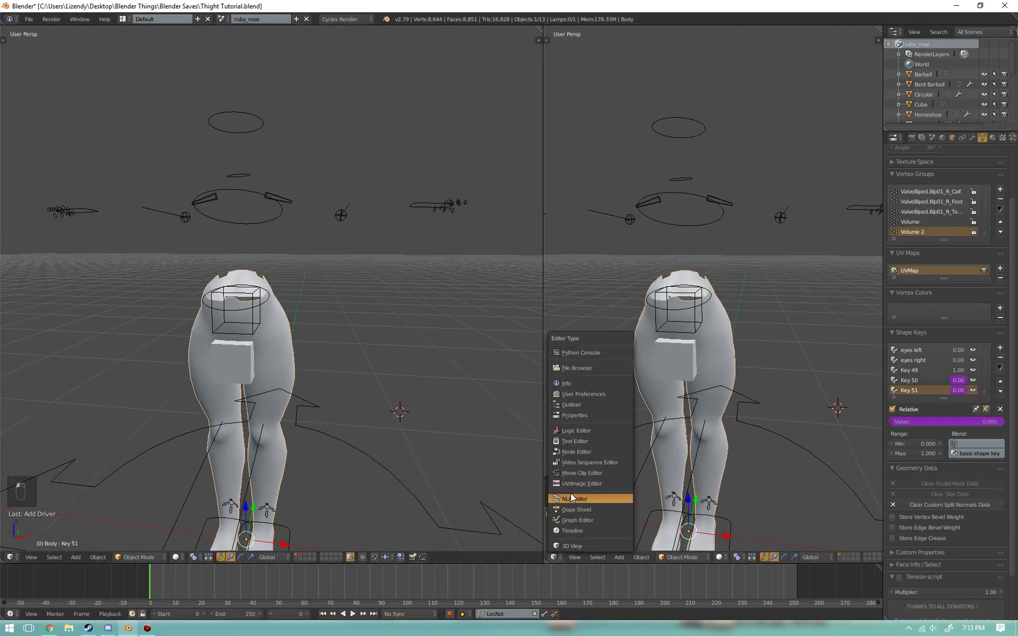
pyautogui.click(588, 522)
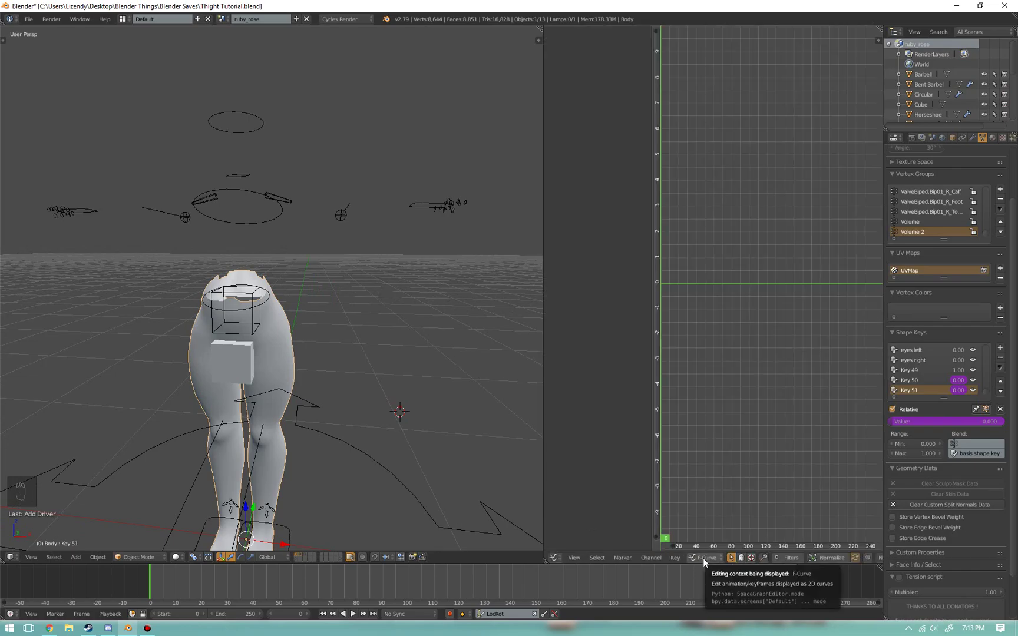
pyautogui.click(704, 558)
pyautogui.click(707, 539)
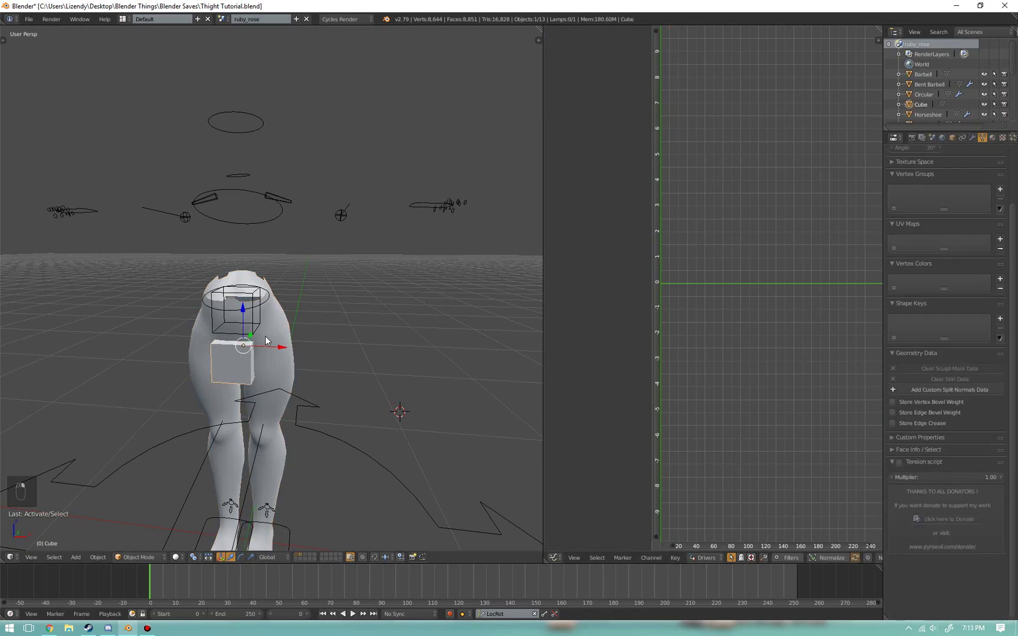
# - Select the Body and show the driver settings of its Value (Key 51) channel
pyautogui.rightClick(286, 330)
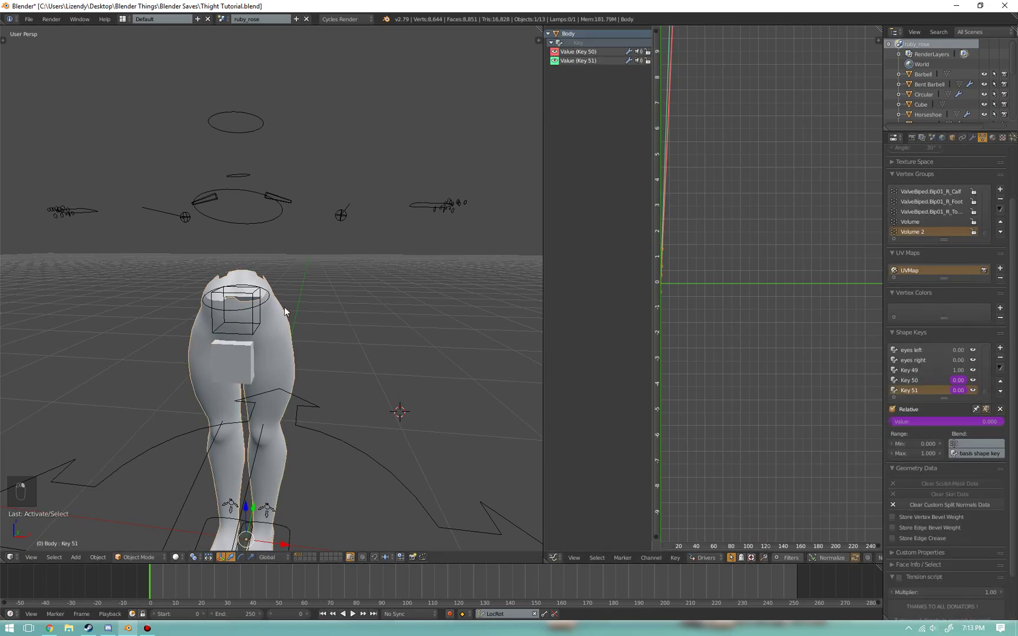
pyautogui.click(578, 60)
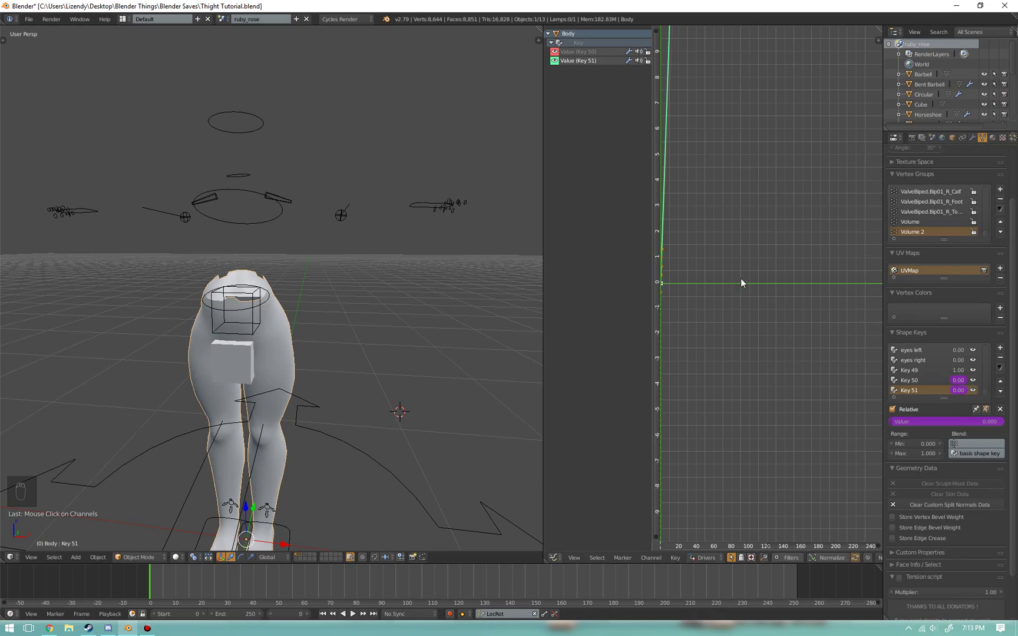
pyautogui.press('n')
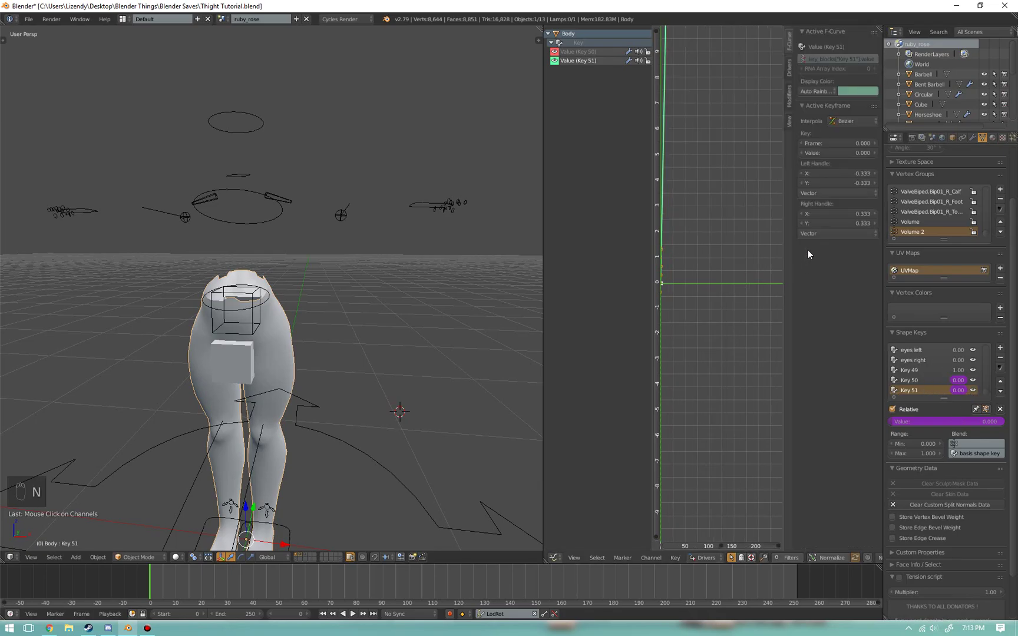
pyautogui.click(793, 63)
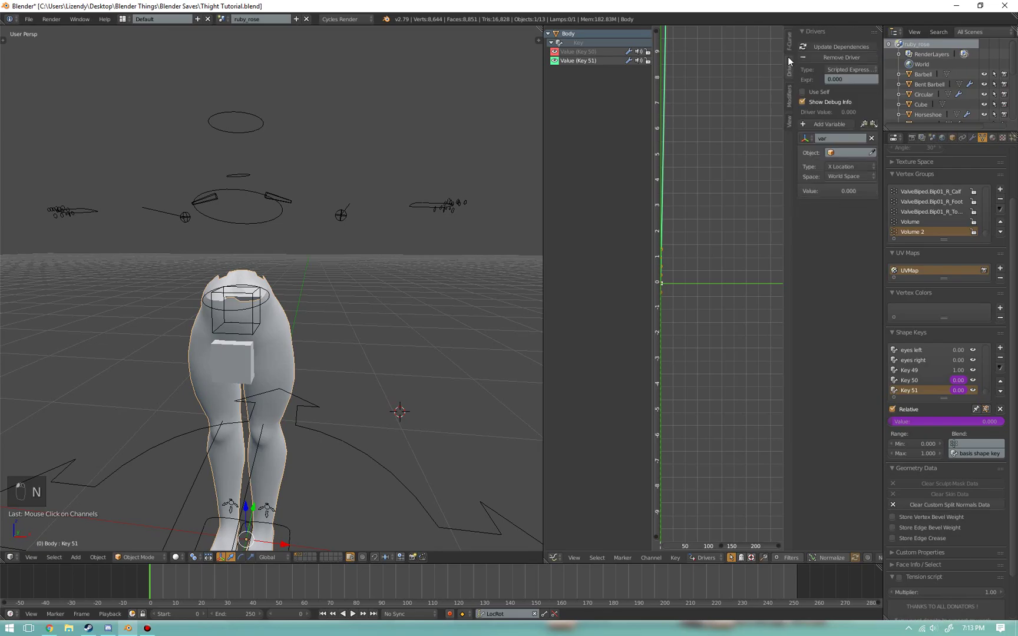
pyautogui.click(787, 47)
pyautogui.click(793, 63)
# - Play the animation and stop it at frame 11, where the legs are raised
pyautogui.scroll(4, 334, 387)
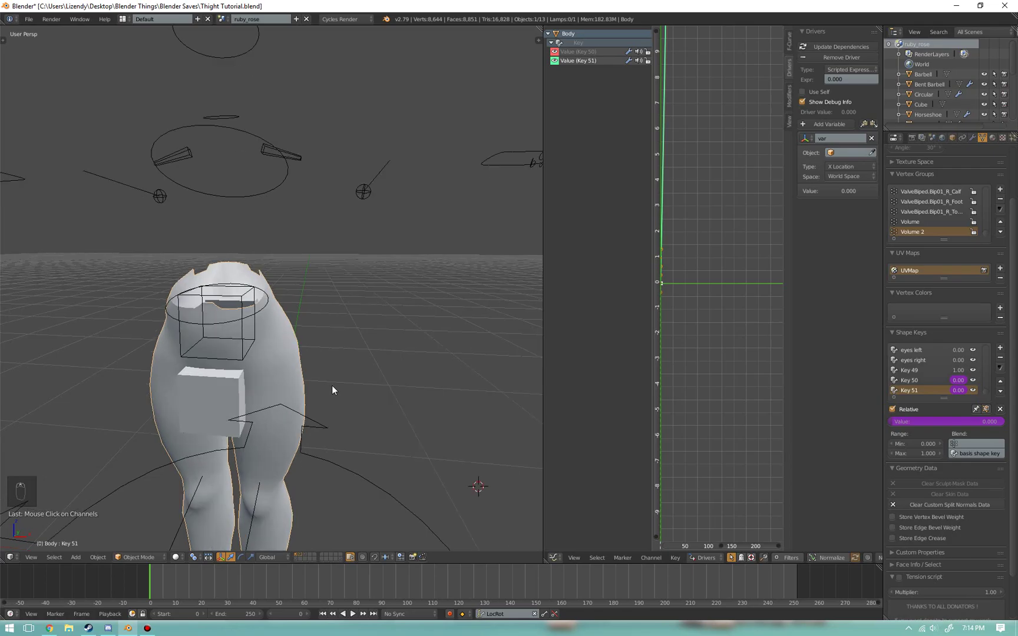
pyautogui.scroll(-2, 298, 356)
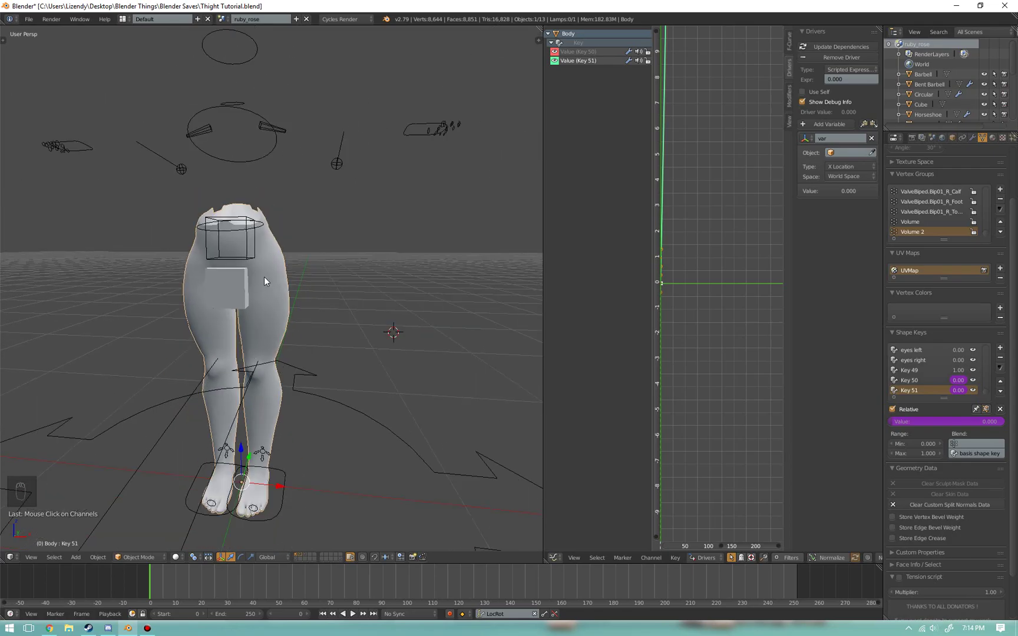
pyautogui.press('space')
pyautogui.press('space')
pyautogui.press('space')
pyautogui.press('space')
pyautogui.press('space')
pyautogui.press('space')
pyautogui.press('space')
pyautogui.press('space')
pyautogui.press('space')
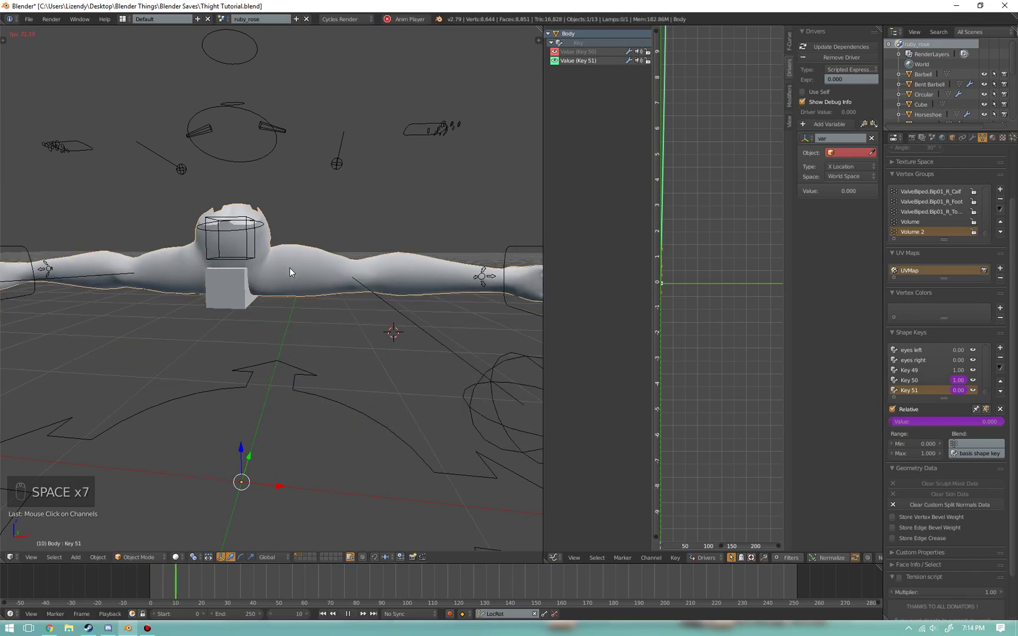
# - Select the rig, show its layer of deform bones and select the left upper thigh bone, DEF-thigh.L
pyautogui.rightClick(509, 336)
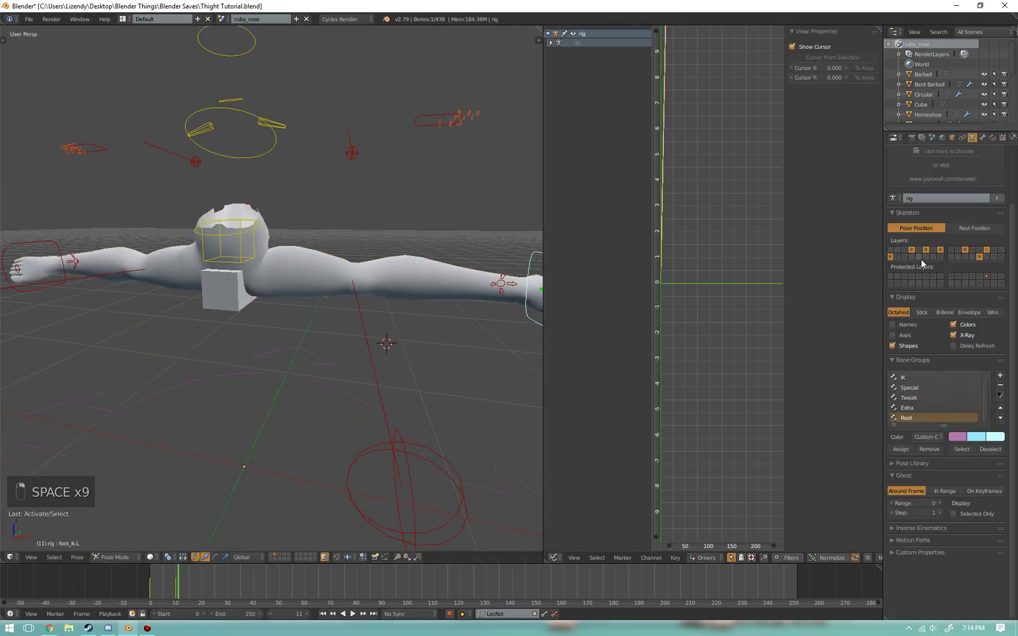
pyautogui.click(988, 257)
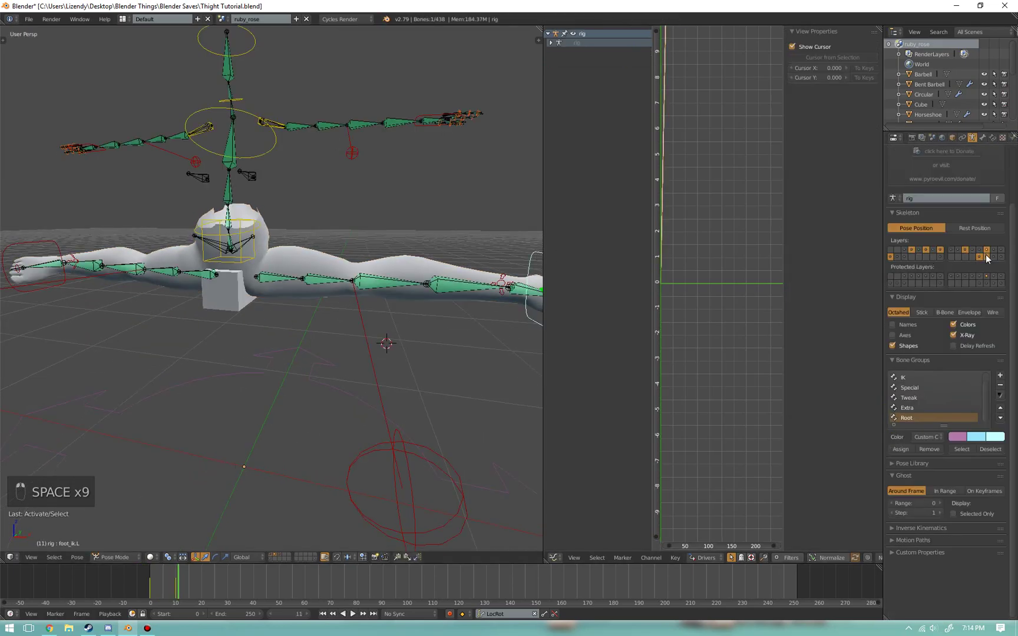
pyautogui.rightClick(283, 284)
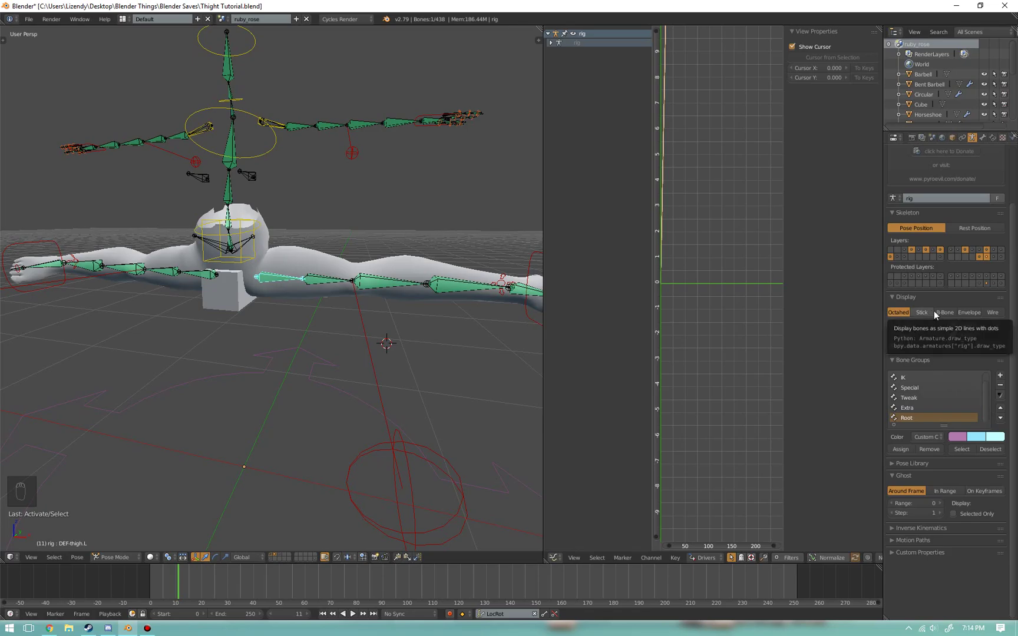
# - Display the rig's bone axes, examine the left thigh bone's local orientation up close, and hide the axes again
pyautogui.click(895, 335)
pyautogui.scroll(8, 359, 326)
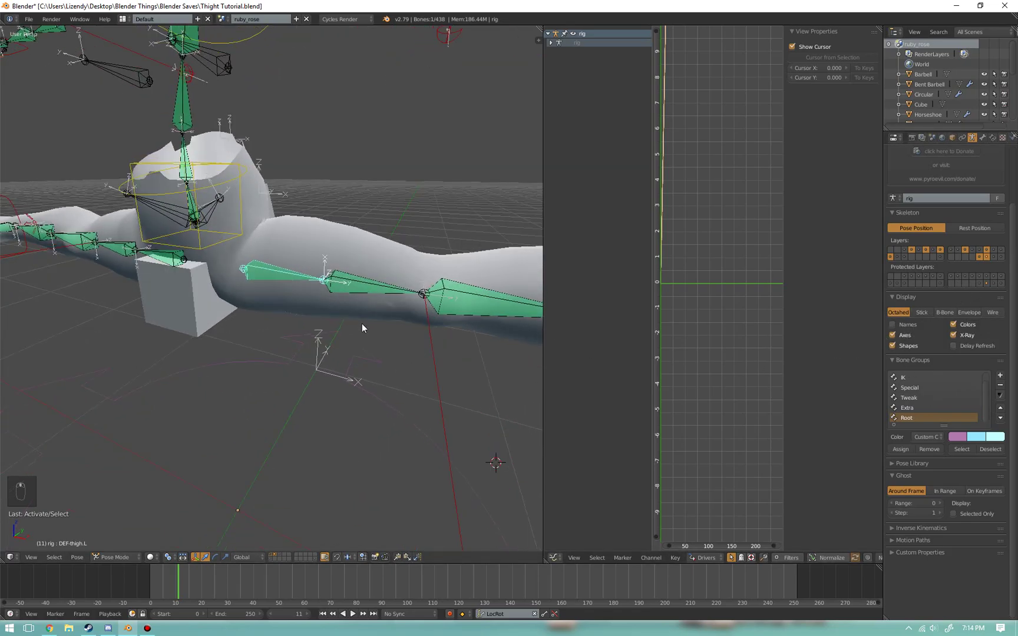
pyautogui.moveTo(313, 366); pyautogui.dragTo(423, 287, button='middle')
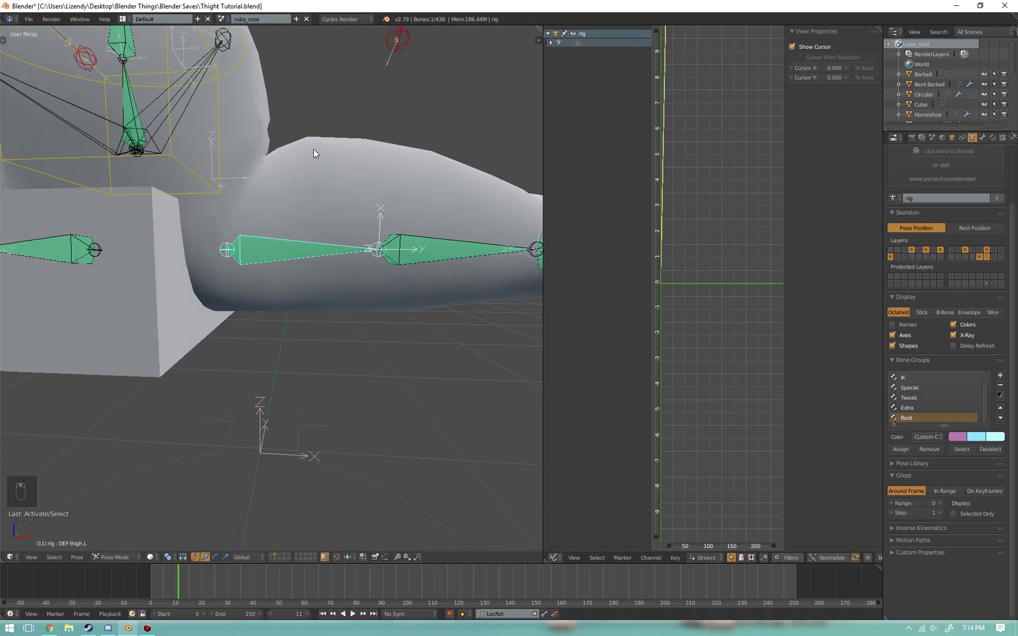
pyautogui.moveTo(189, 369); pyautogui.dragTo(357, 330, button='middle')
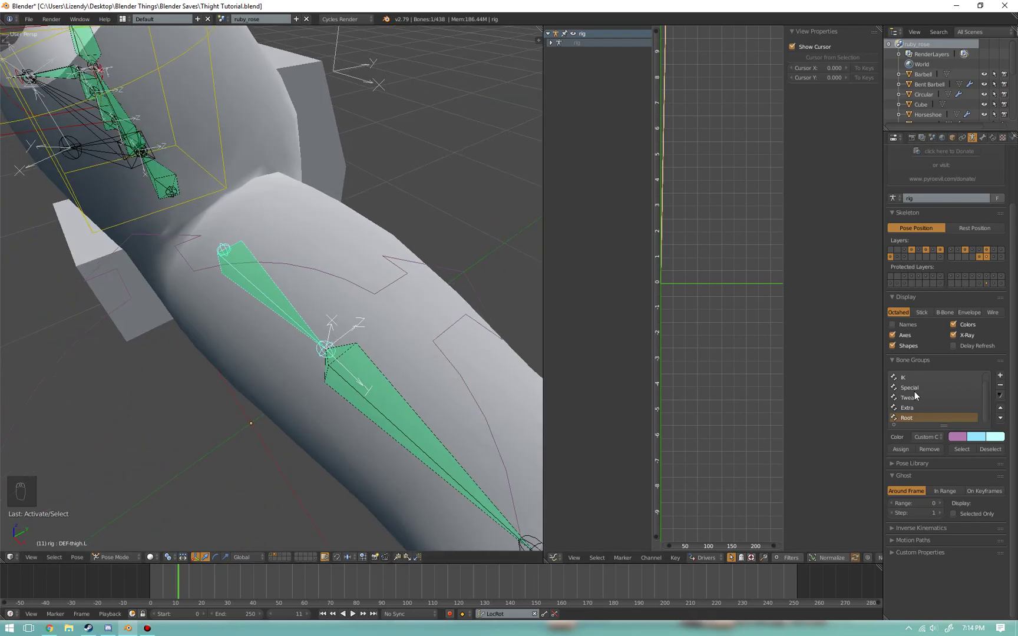
pyautogui.click(892, 335)
pyautogui.moveTo(507, 330); pyautogui.dragTo(271, 290, button='middle')
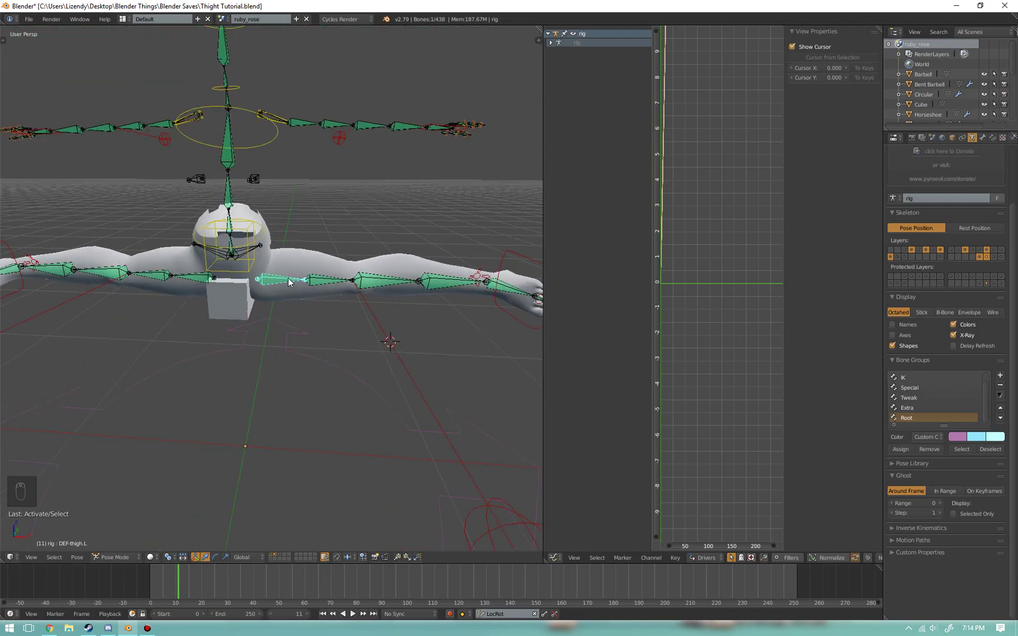
# - Select the Body and set the Key 51 driver variable's object to rig and its bone to DEF-thigh.L
pyautogui.rightClick(293, 255)
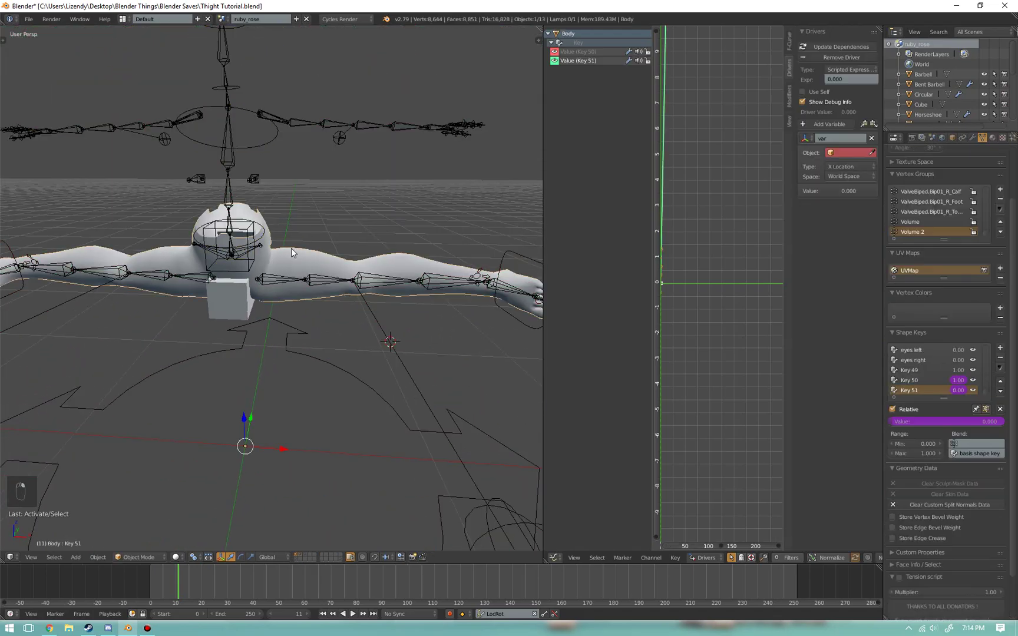
pyautogui.click(843, 154)
pyautogui.write('rig')
pyautogui.press('Return')
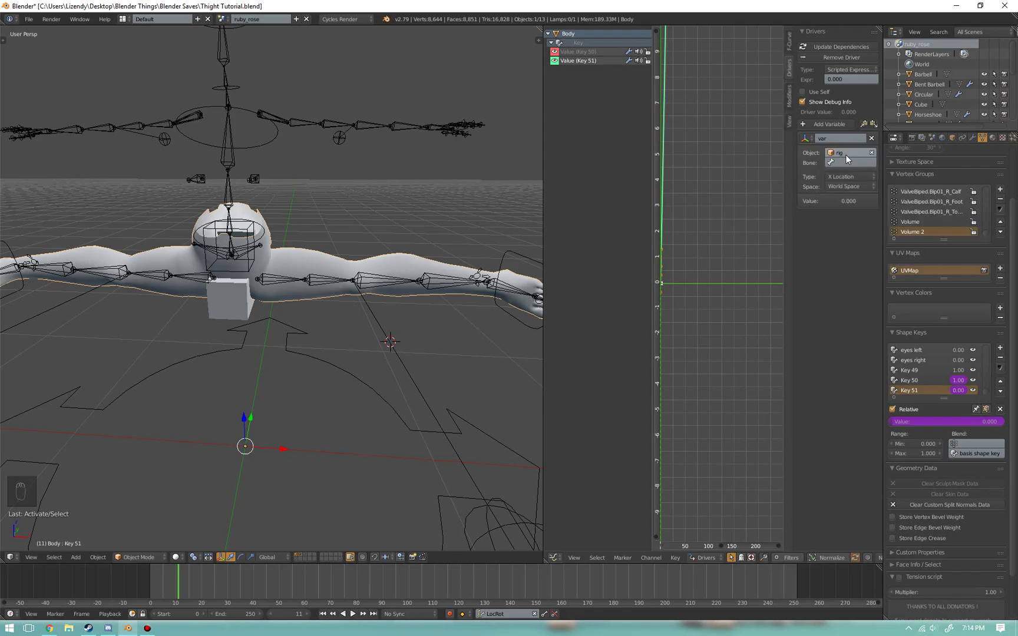
pyautogui.click(854, 160)
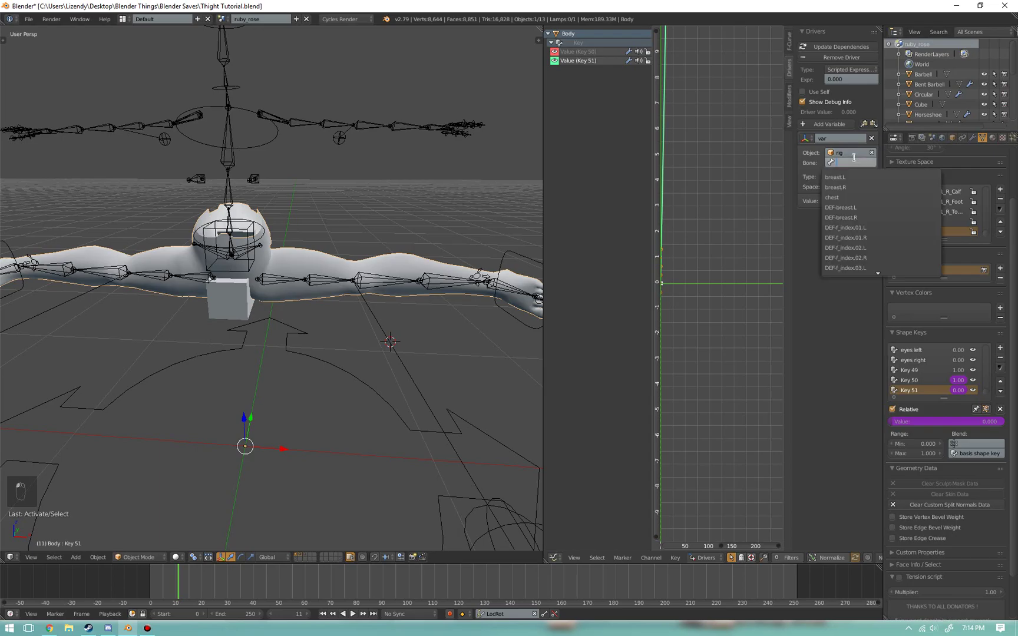
pyautogui.write('De')
pyautogui.write('F-th')
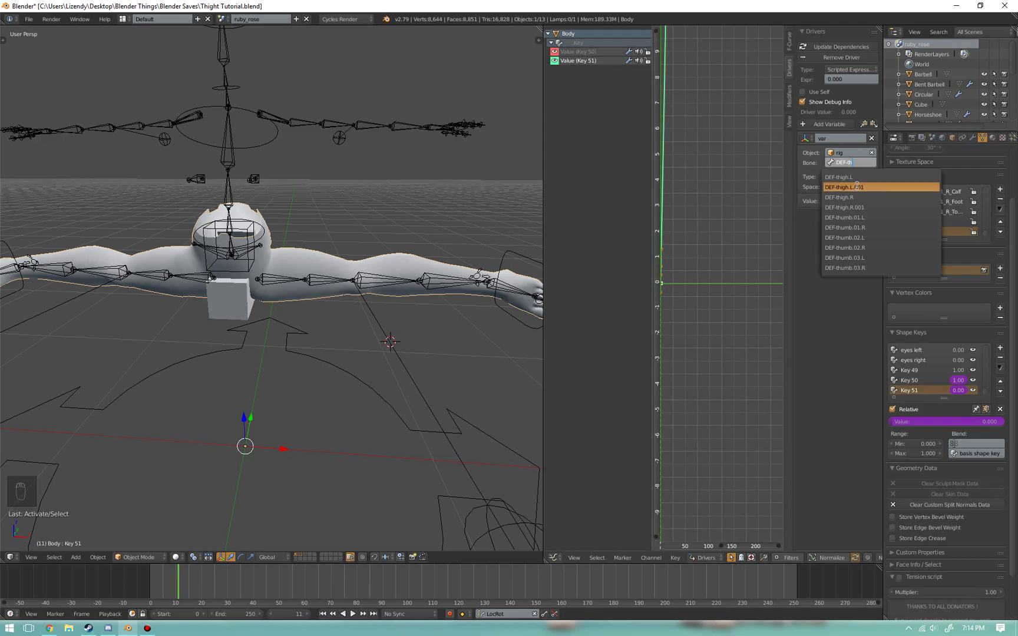
pyautogui.click(846, 178)
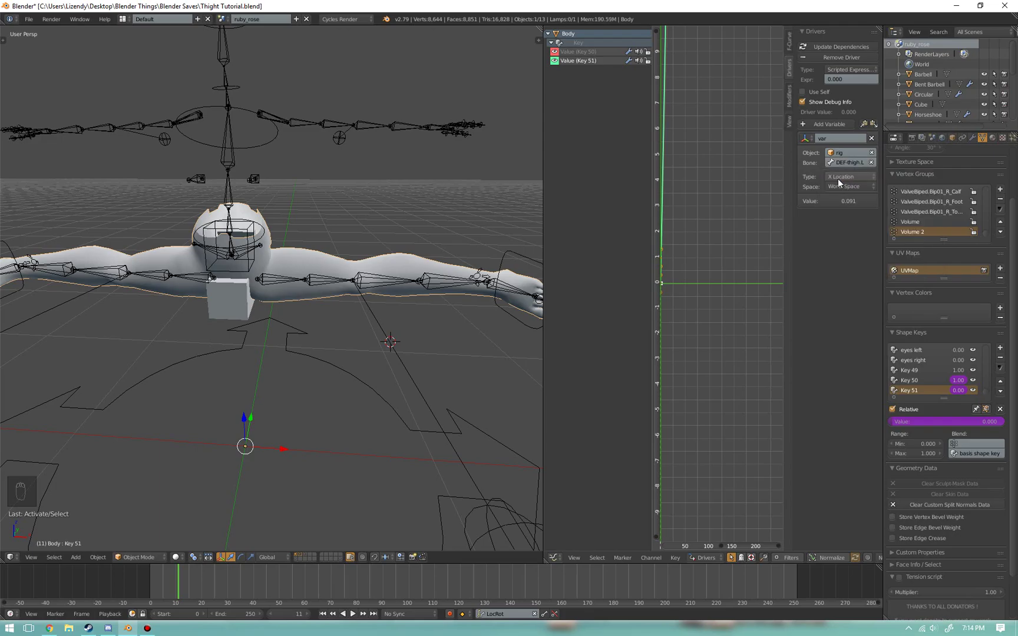
# - Set the driver variable's space to Local Space and its type to Z Rotation
pyautogui.click(845, 184)
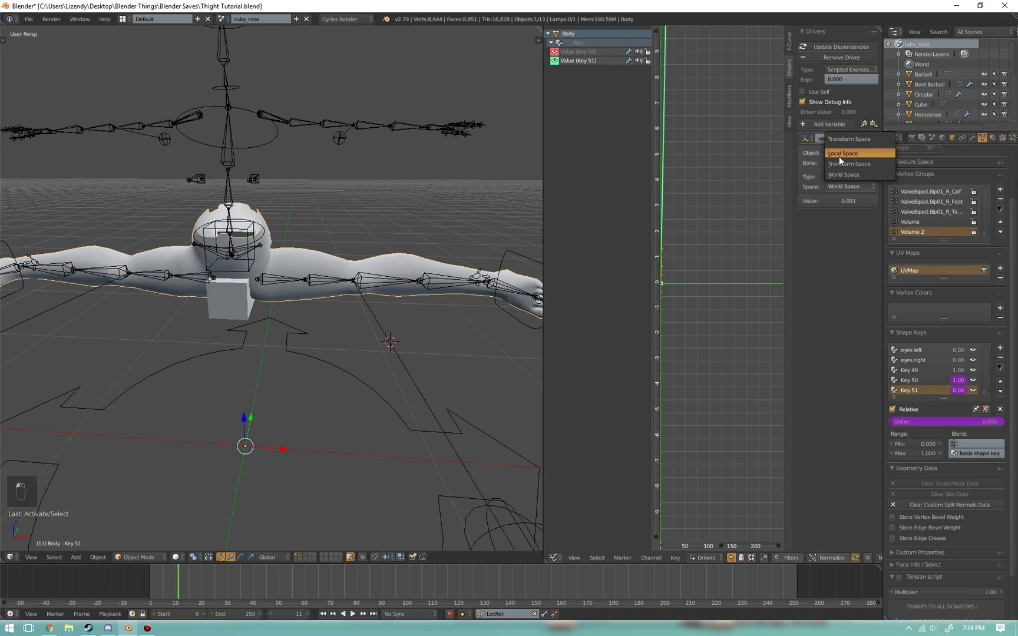
pyautogui.click(839, 155)
pyautogui.click(848, 174)
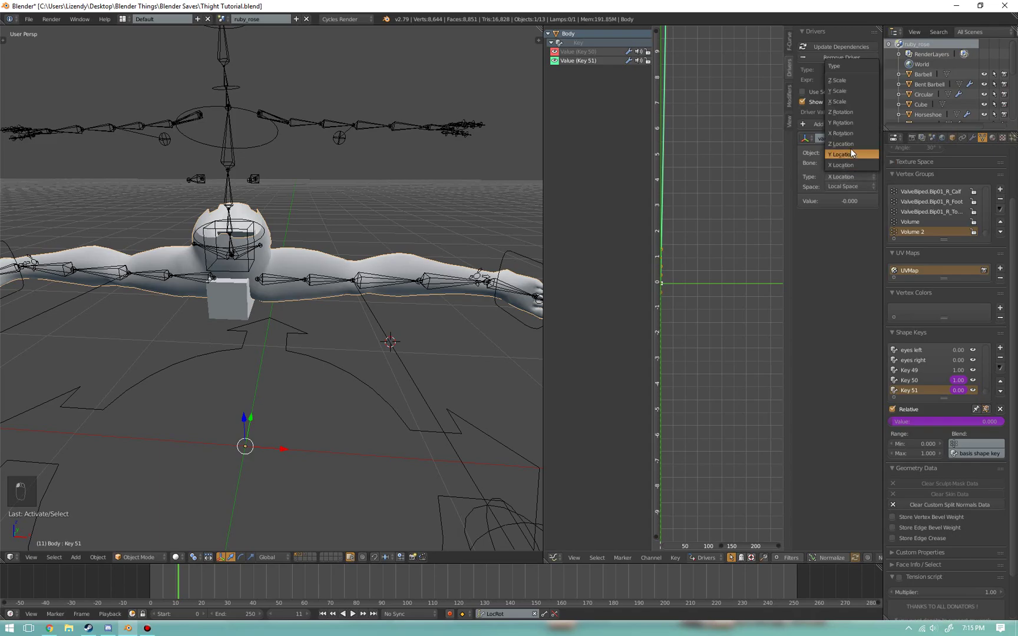
pyautogui.click(847, 113)
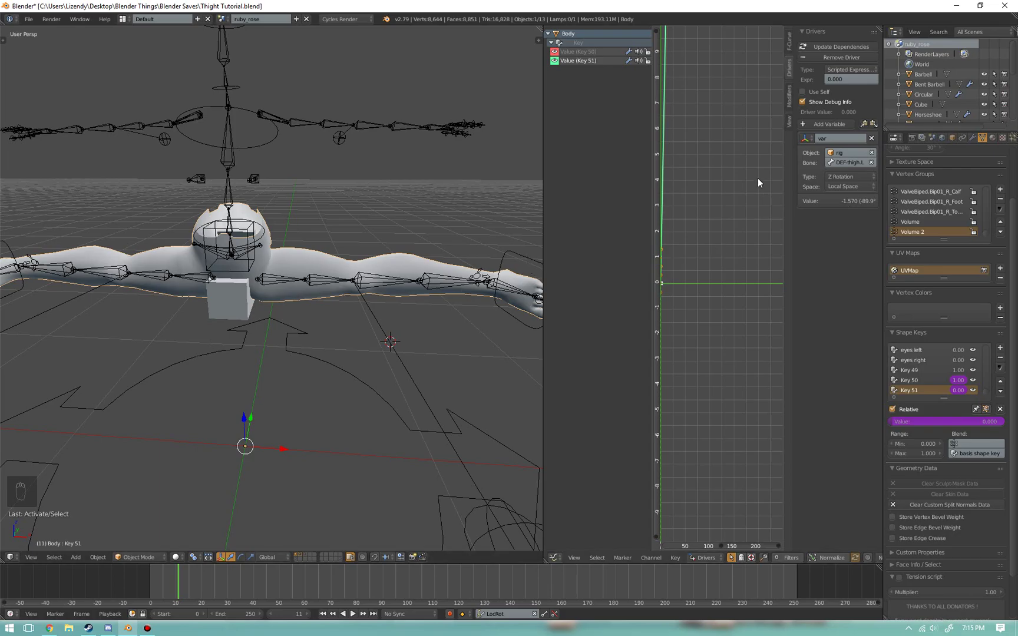
# - Play the animation between frame 0 and the raised-leg pose to compare the driver variable's rotation value
pyautogui.press('space')
pyautogui.press('space')
pyautogui.press('Right')
pyautogui.press('Down')
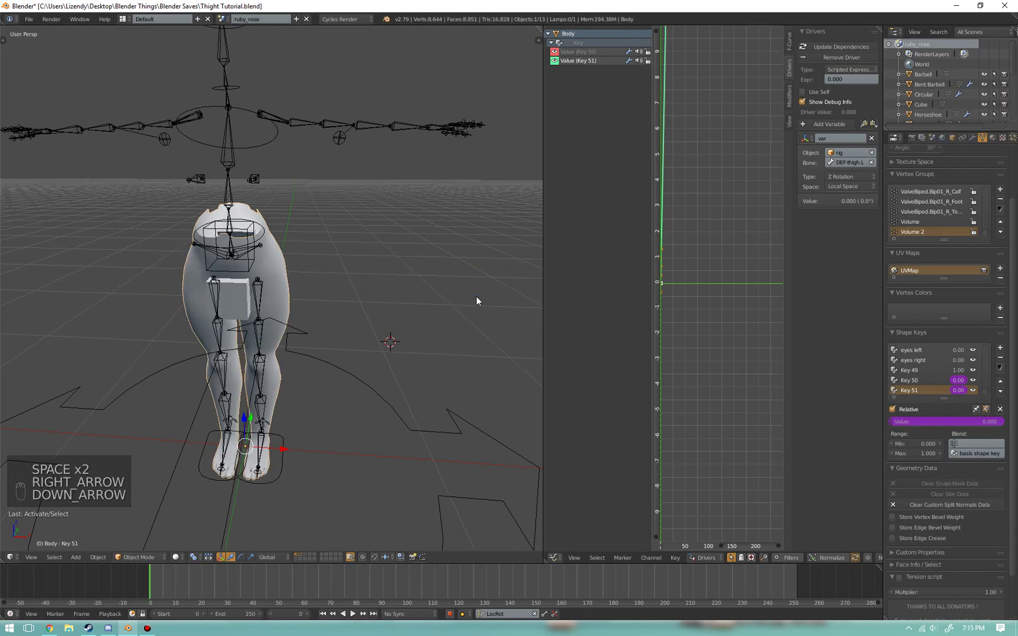
pyautogui.press('space')
pyautogui.press('space')
pyautogui.press('space')
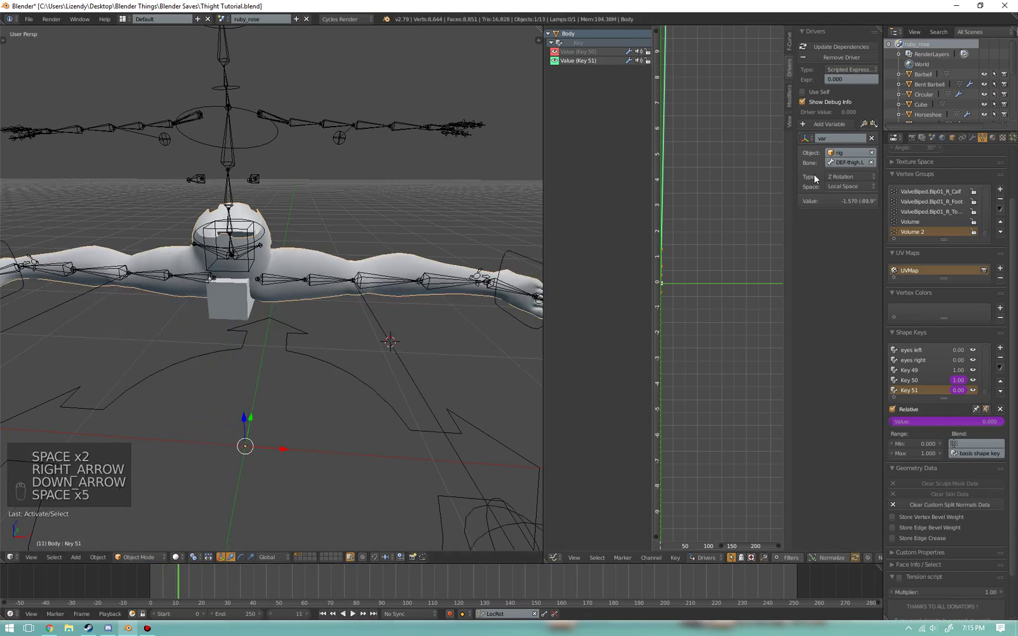
pyautogui.press('space')
pyautogui.press('space')
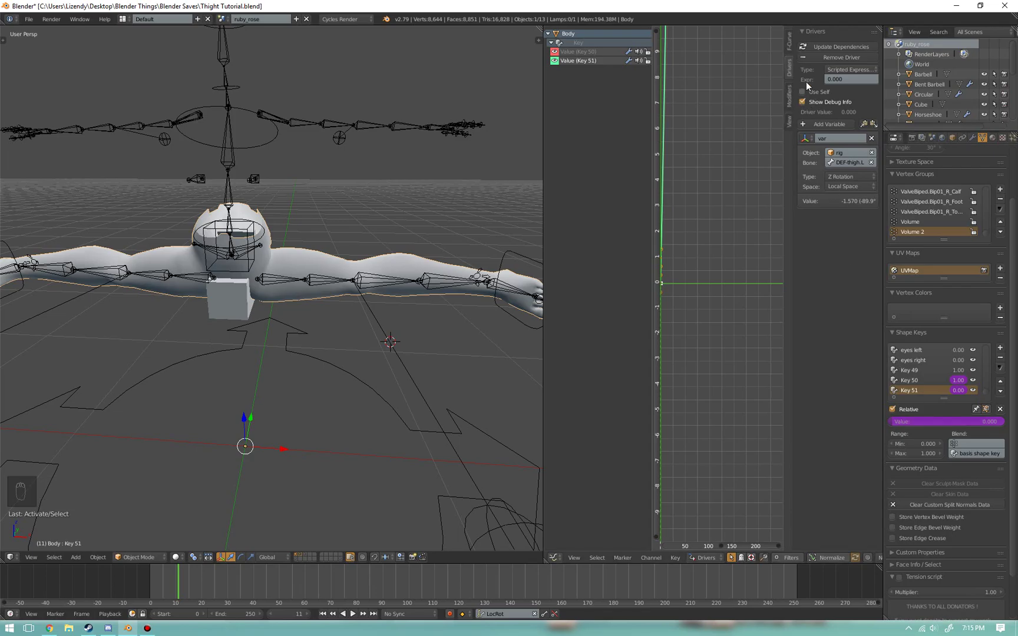
# - Set the Key 51 driver type to Averaged Value, replay the leg raise and return the animation to frame 0
pyautogui.click(843, 69)
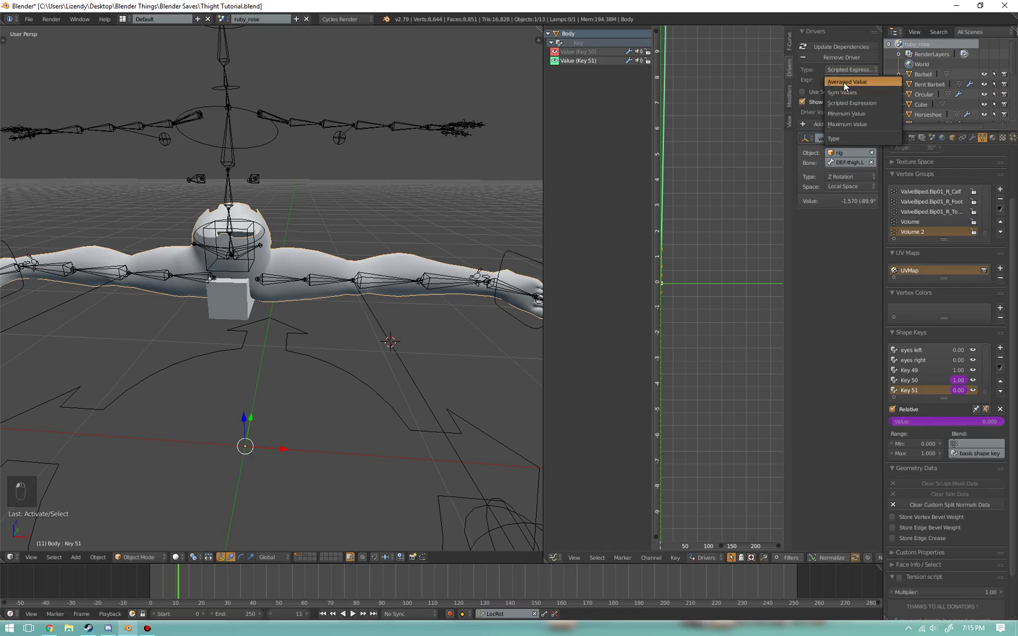
pyautogui.click(844, 81)
pyautogui.press('Down')
pyautogui.press('space')
pyautogui.press('space')
pyautogui.press('Down')
pyautogui.press('space')
pyautogui.press('space')
pyautogui.press('Down')
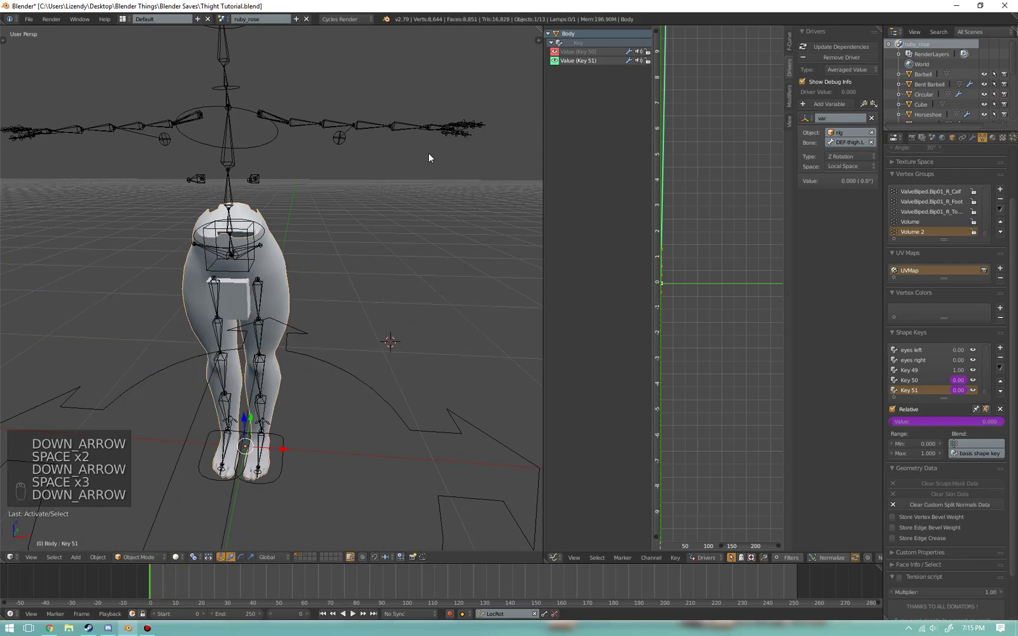
pyautogui.scroll(3, 271, 290)
pyautogui.moveTo(310, 297); pyautogui.dragTo(295, 241, button='middle')
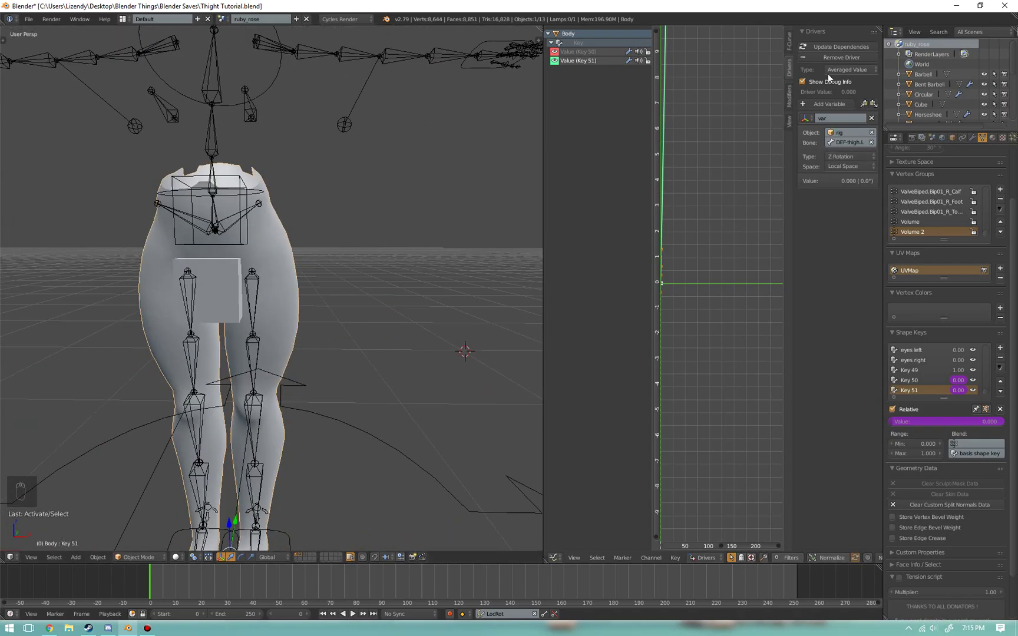
# - Add a Generator modifier to the Key 51 driver curve
pyautogui.click(788, 95)
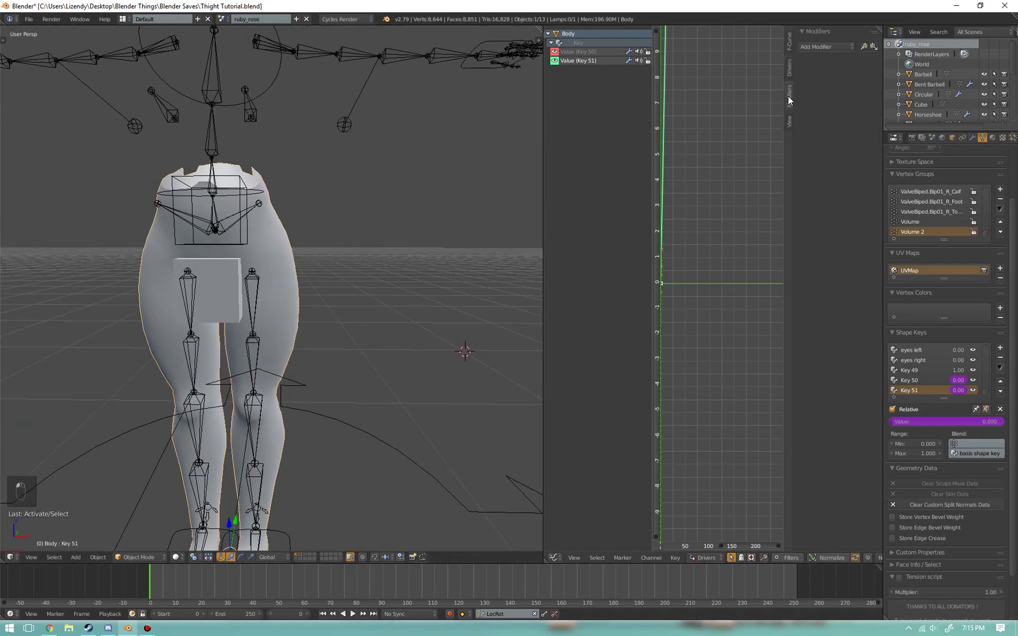
pyautogui.click(824, 46)
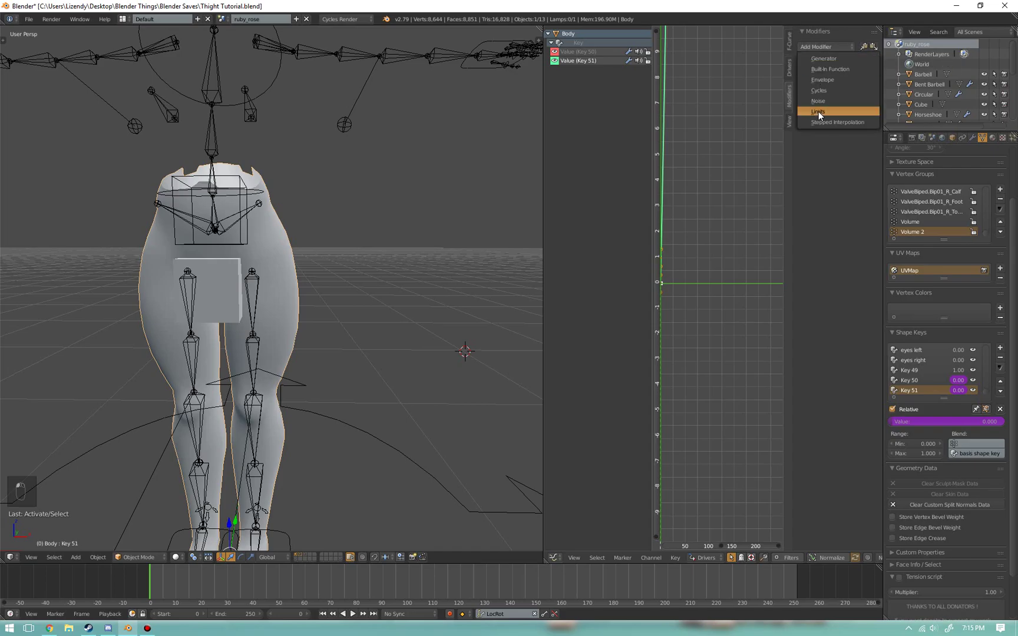
pyautogui.click(830, 58)
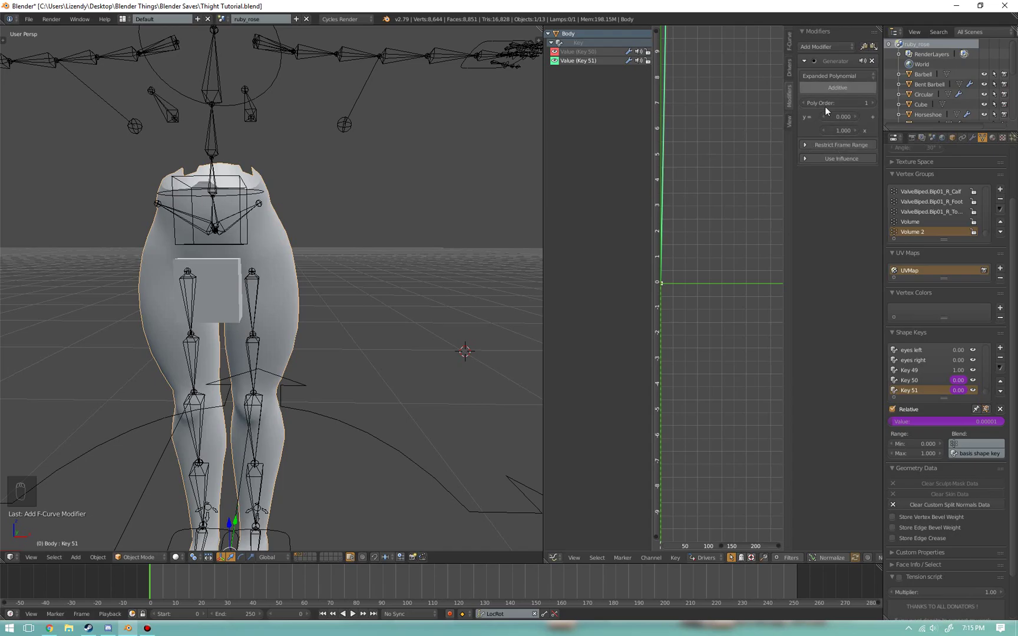
pyautogui.moveTo(692, 234); pyautogui.dragTo(724, 242, button='middle')
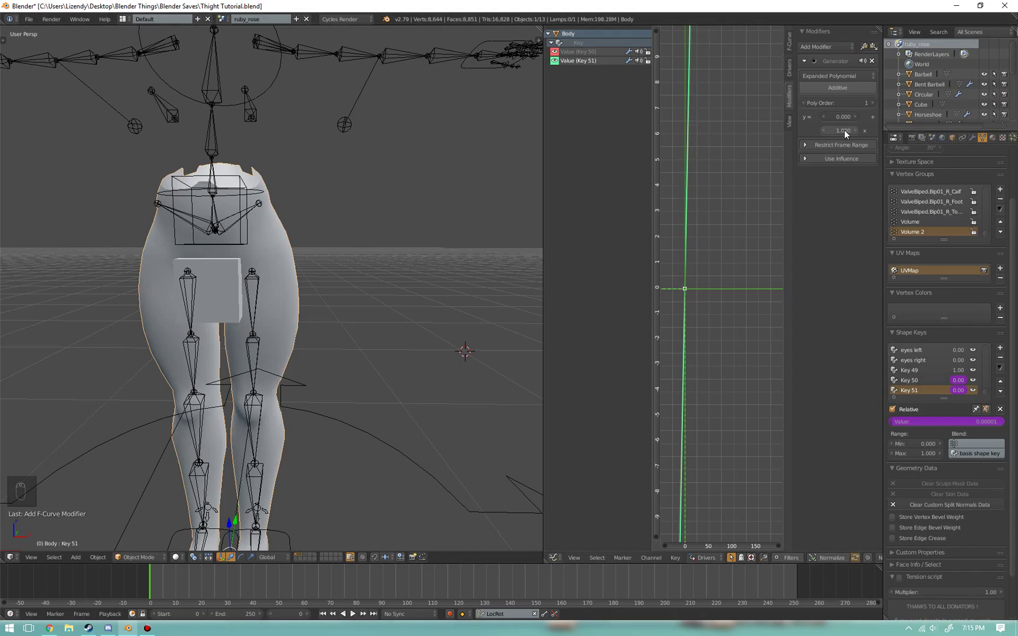
# - Play the leg raise up to frame 10 while watching the Key 51 driver value
pyautogui.click(790, 68)
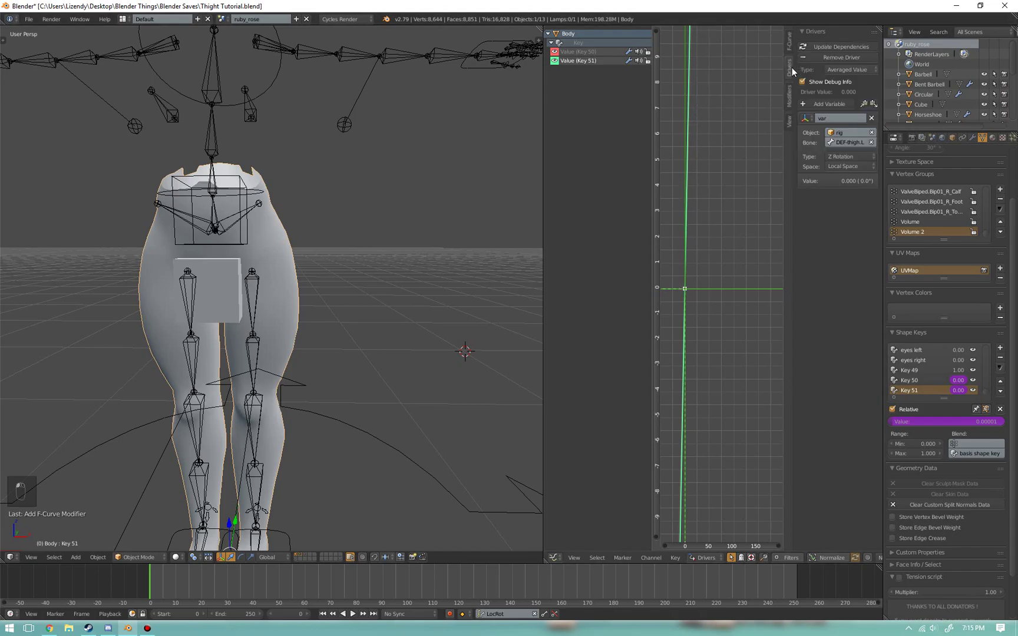
pyautogui.press('space')
pyautogui.press('space')
pyautogui.press('space')
pyautogui.press('space')
pyautogui.press('space')
pyautogui.press('space')
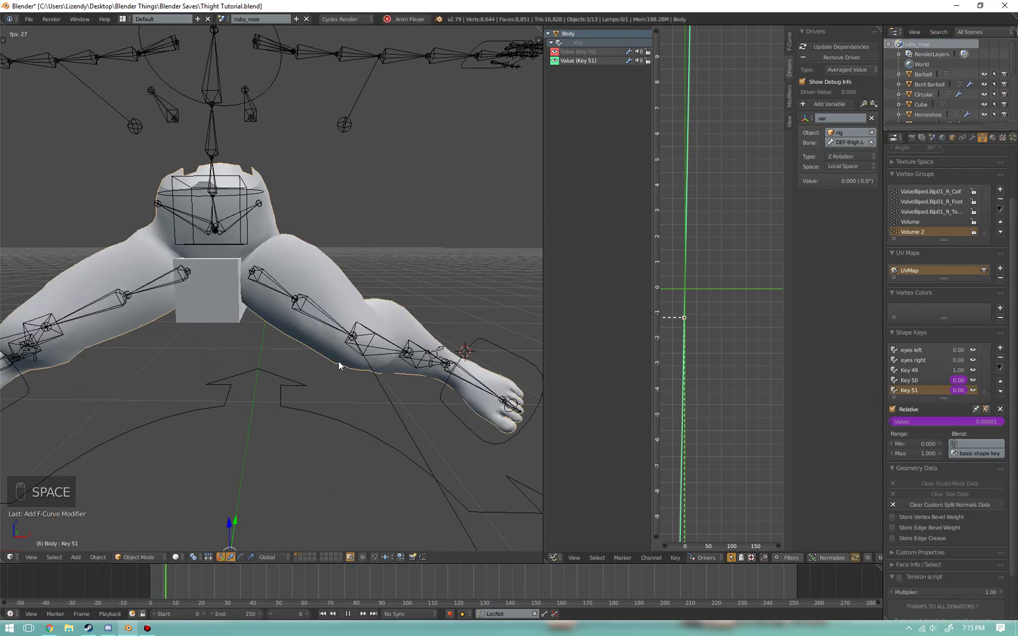
# - Set the Generator modifier's x coefficient to -1 and update the Key 51 driver's dependencies
pyautogui.click(789, 95)
pyautogui.click(840, 131)
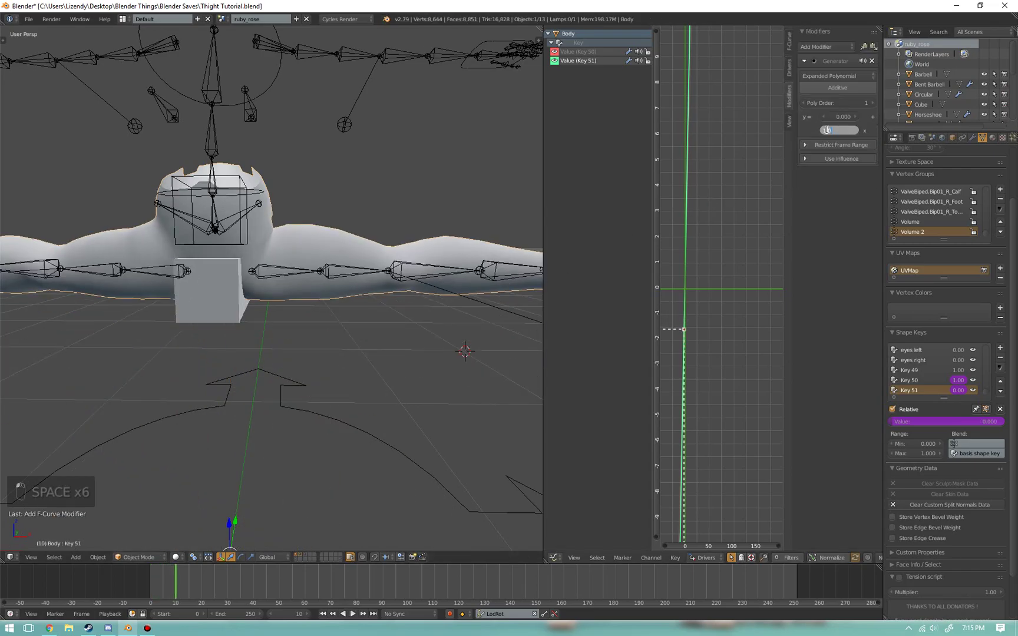
pyautogui.write('-1')
pyautogui.press('Return')
pyautogui.click(790, 66)
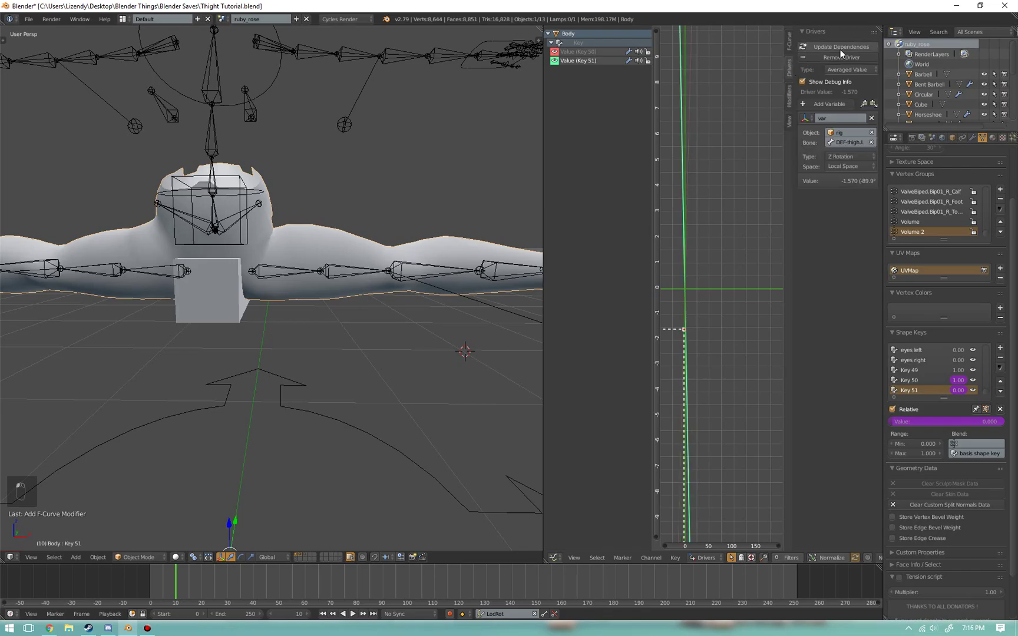
pyautogui.click(840, 47)
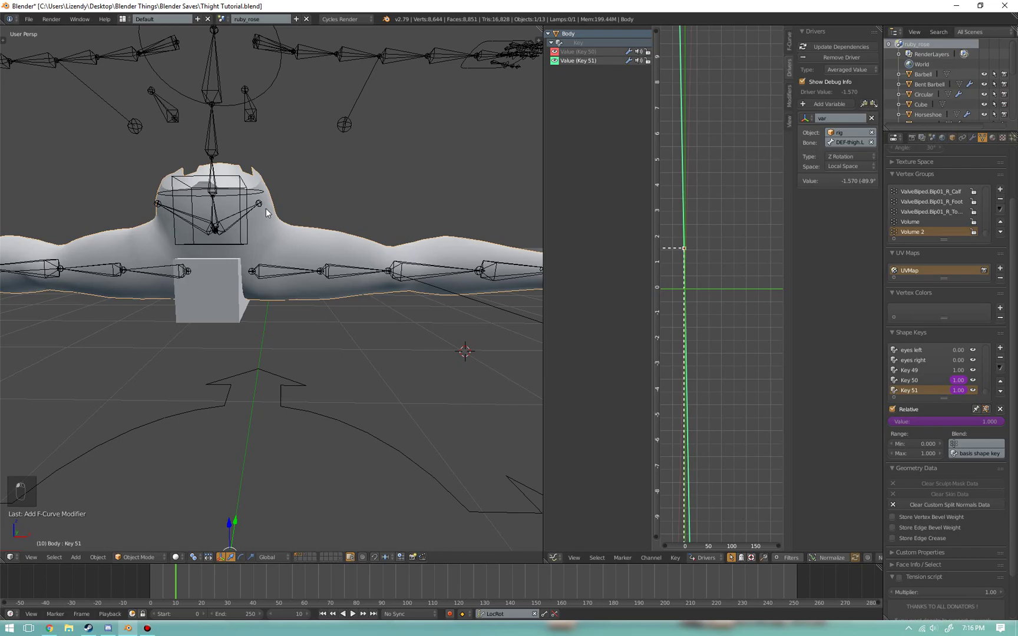
# - Replay the leg raise repeatedly from frame 0 and step through its frames to check how Key 51 deforms the hip
pyautogui.press('Left')
pyautogui.press('Down')
pyautogui.press('space')
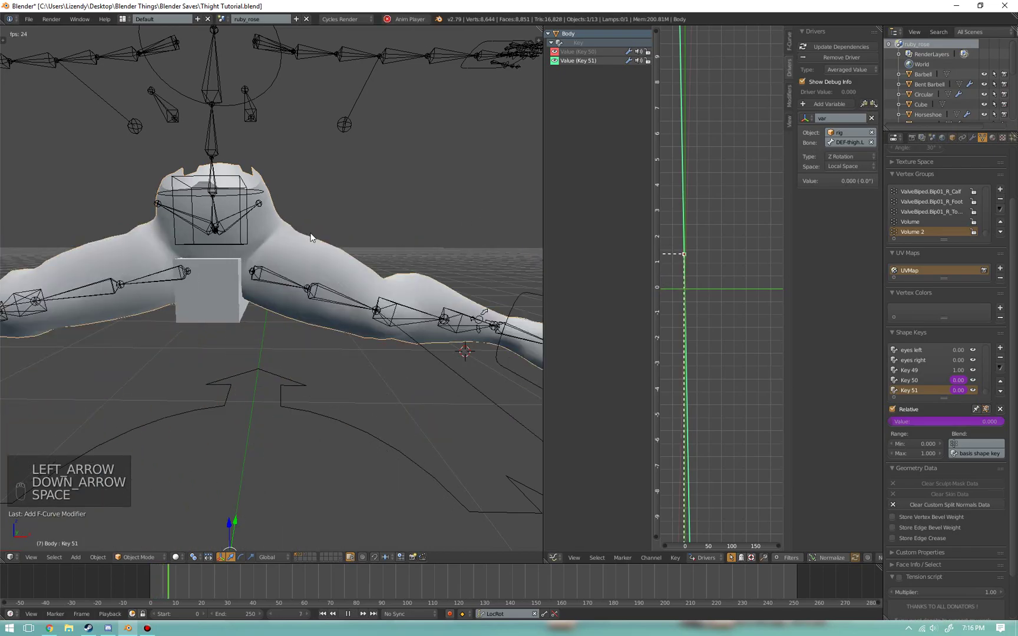
pyautogui.press('Down')
pyautogui.press('space')
pyautogui.press('Down')
pyautogui.press('space')
pyautogui.press('space')
pyautogui.press('space')
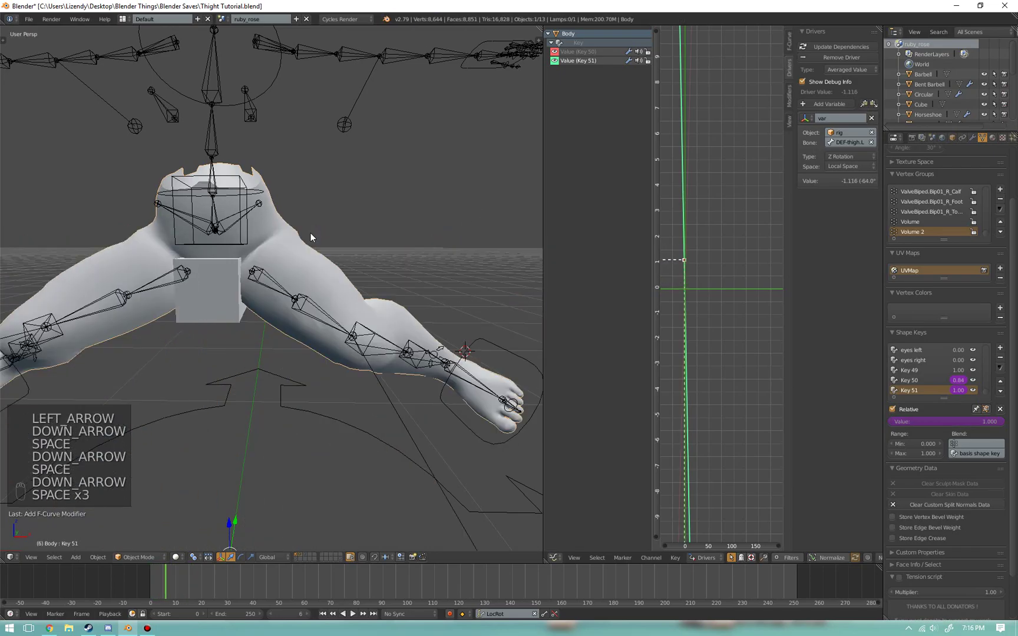
pyautogui.press('Down')
pyautogui.press('space')
pyautogui.press('space')
pyautogui.press('space')
pyautogui.press('space')
pyautogui.press('space')
pyautogui.press('space')
pyautogui.press('space')
pyautogui.press('space')
pyautogui.press('space')
pyautogui.press('Down')
pyautogui.press('Right')
pyautogui.press('Right')
pyautogui.press('Right')
pyautogui.press('Right')
pyautogui.press('Right')
pyautogui.press('Right')
pyautogui.press('Right')
pyautogui.press('Right')
pyautogui.press('Right')
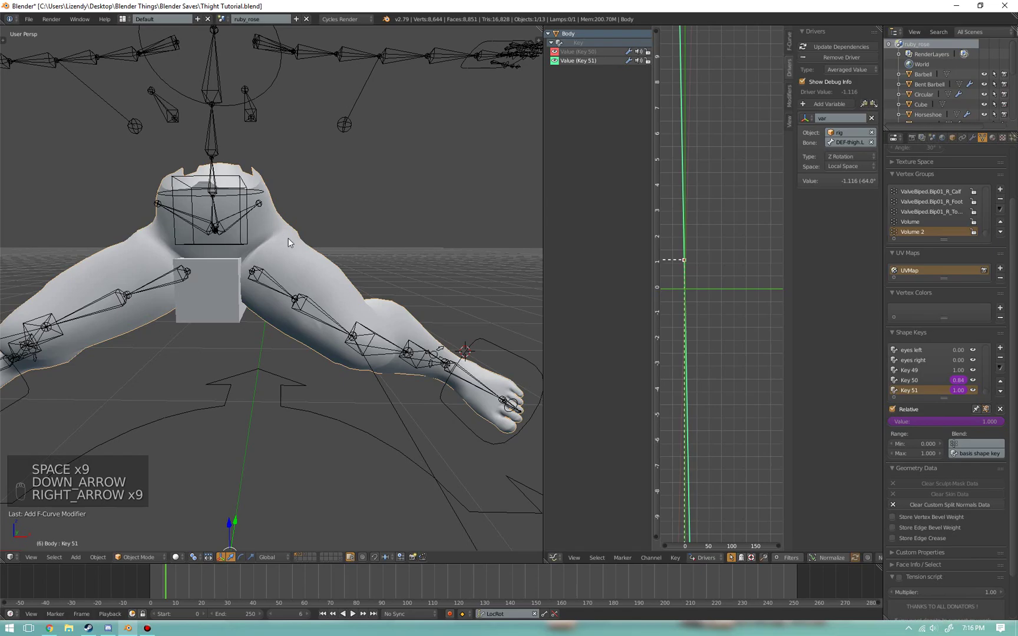
# - Step through frames 0 to 6 with the Generator settings open to examine how quickly Key 51 reaches full strength
pyautogui.moveTo(287, 238)
pyautogui.mouseDown(button='middle')
pyautogui.moveTo(222, 259)
pyautogui.moveTo(326, 252)
pyautogui.moveTo(288, 252)
pyautogui.moveTo(297, 250)
pyautogui.mouseUp(button='middle')
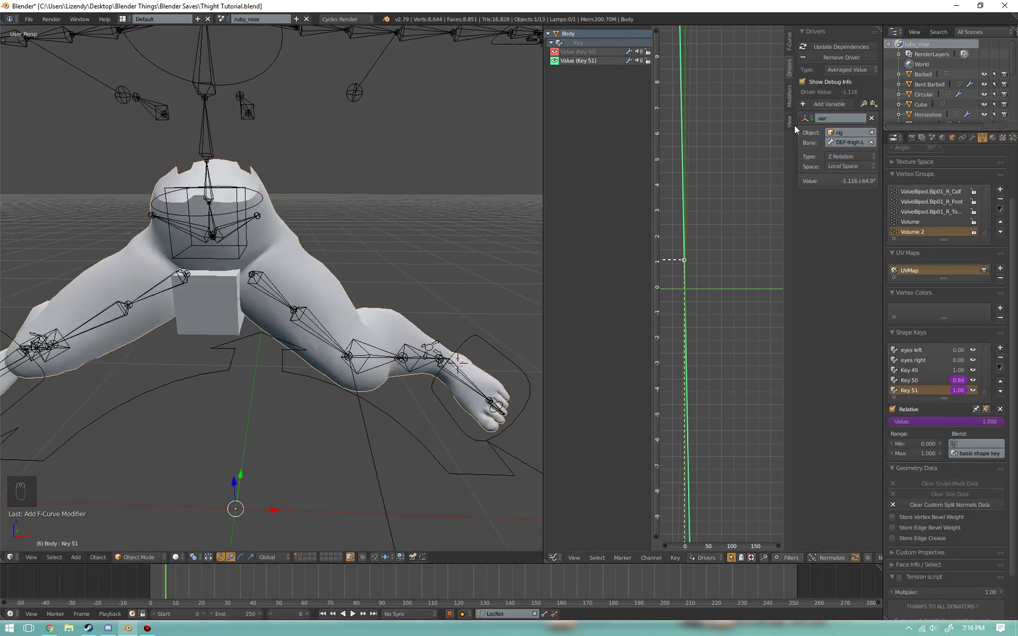
pyautogui.click(790, 96)
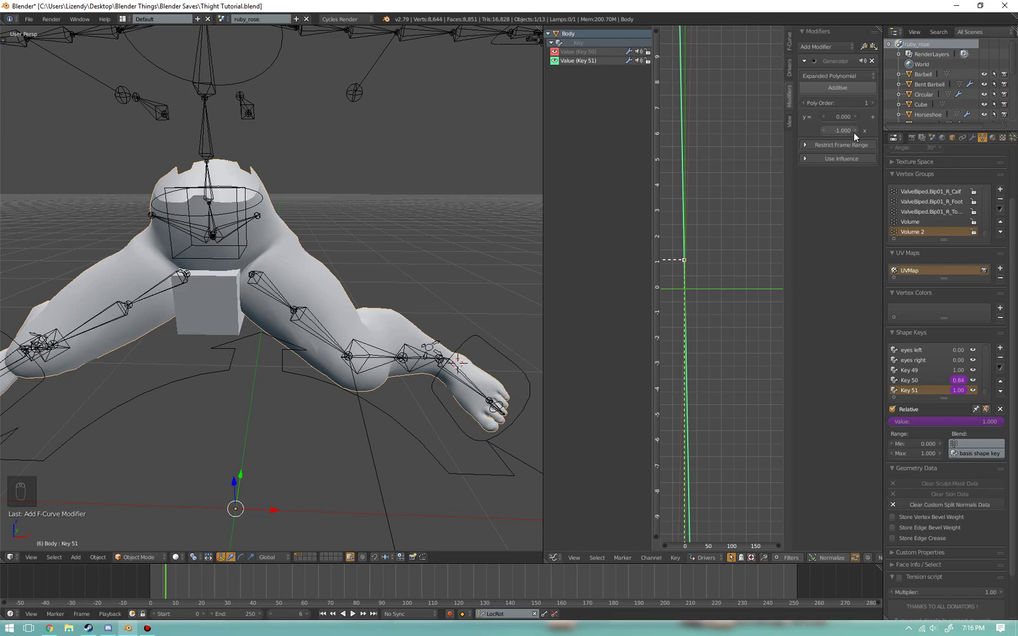
pyautogui.press('Down')
pyautogui.press('Right')
pyautogui.press('Right')
pyautogui.press('Right')
pyautogui.press('Right')
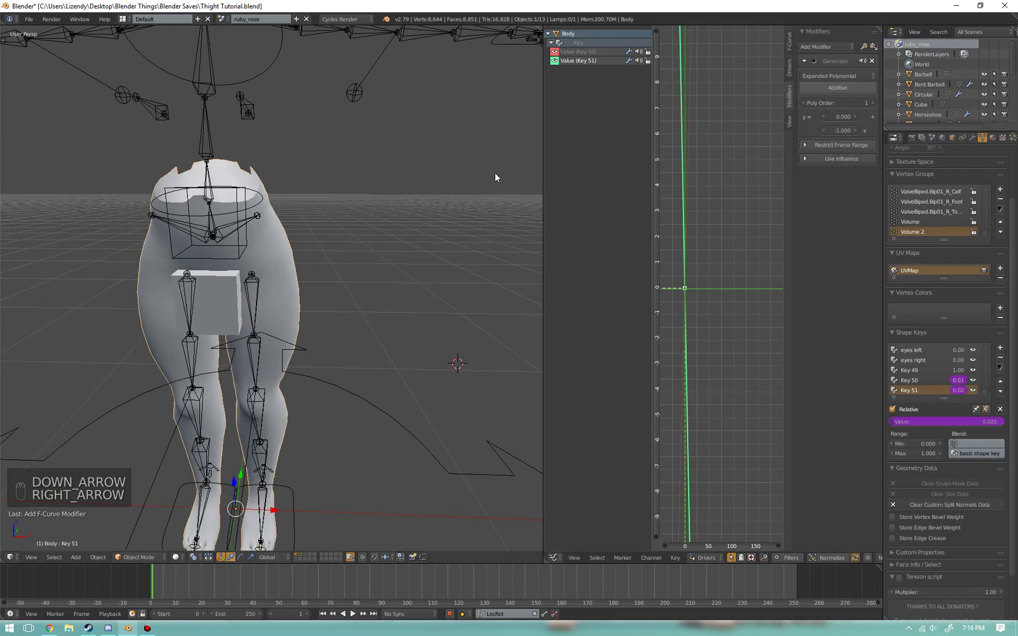
pyautogui.press('Right')
pyautogui.press('Right')
pyautogui.press('Right')
pyautogui.press('Right')
pyautogui.press('Left')
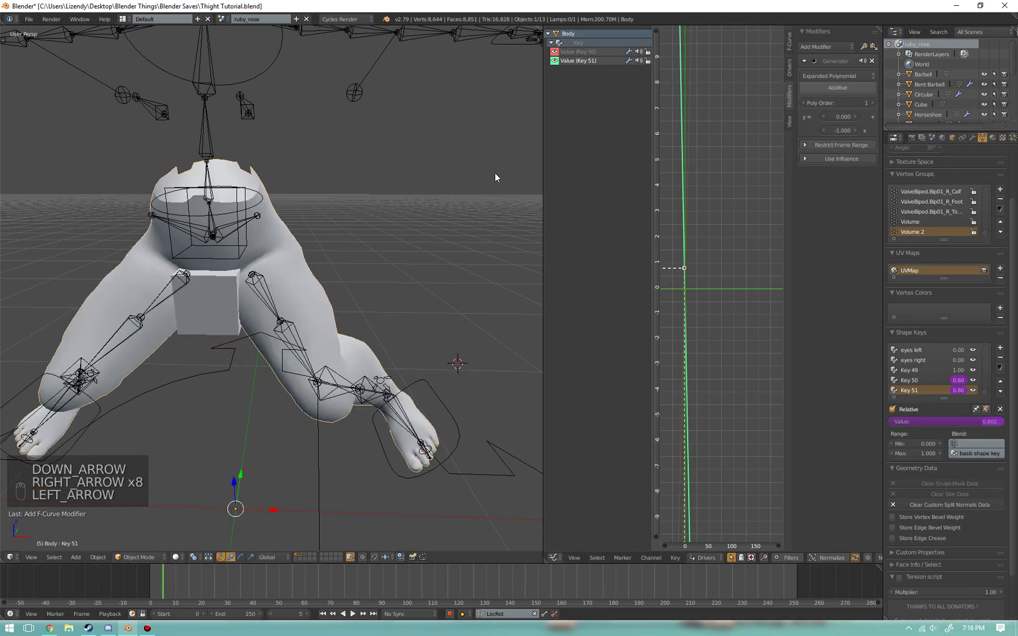
pyautogui.press('Right')
pyautogui.press('Right')
pyautogui.press('Right')
pyautogui.press('Left')
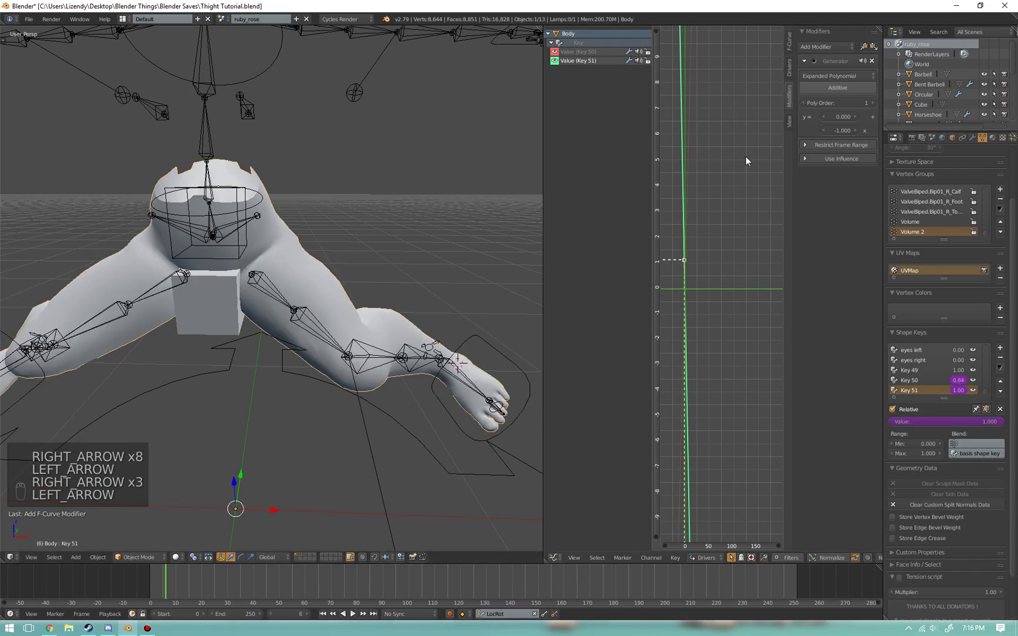
# - Set the Generator modifier's x coefficient to -0.75 and update the Key 51 driver's dependencies
pyautogui.click(830, 130)
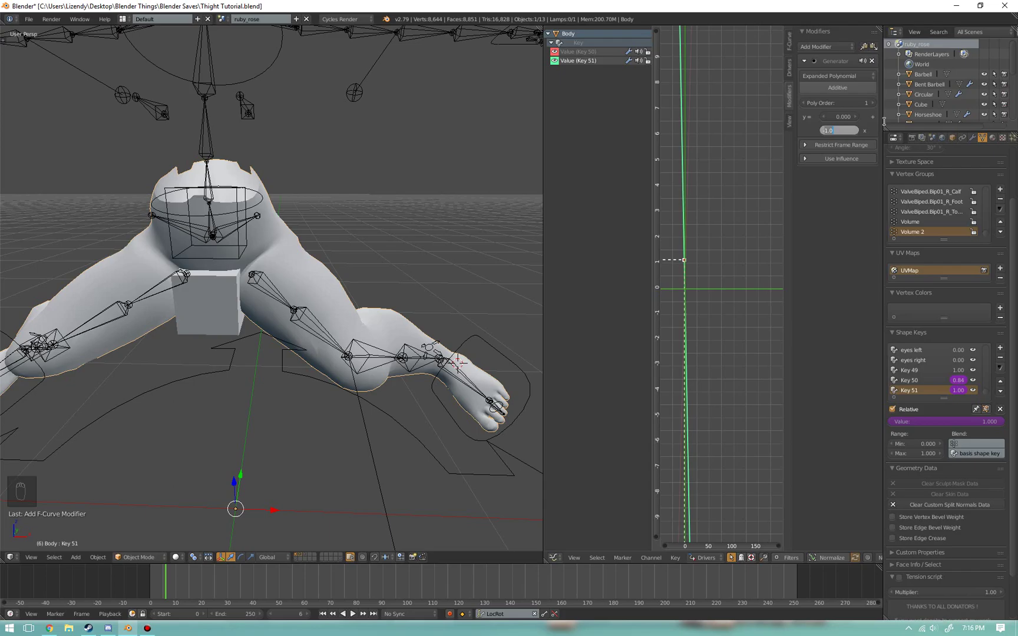
pyautogui.write('-.75')
pyautogui.press('Return')
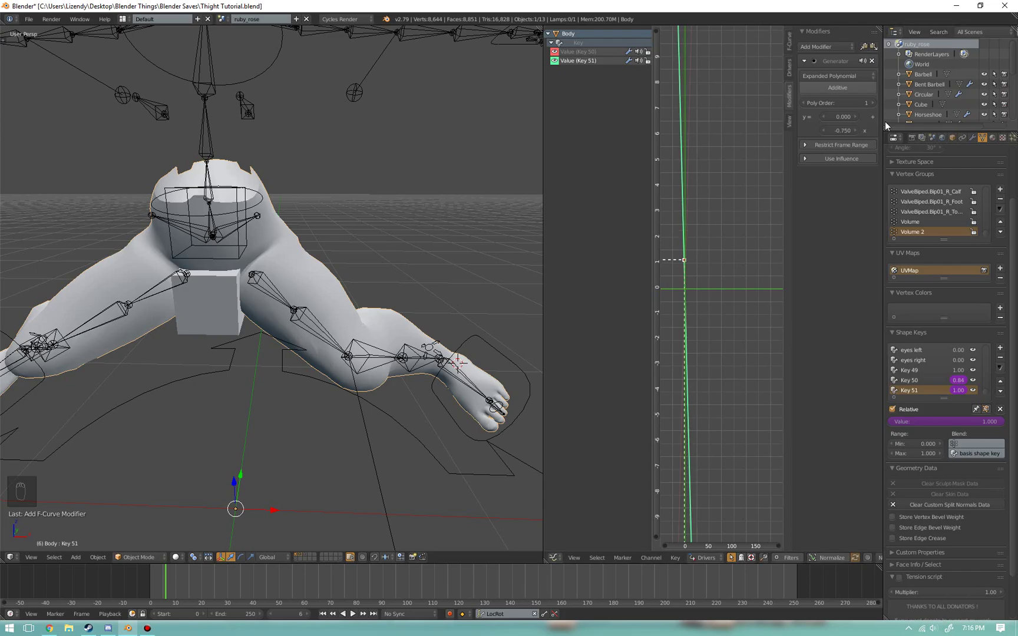
pyautogui.click(788, 69)
pyautogui.click(847, 46)
# - Replay the leg raise from the front to check the slower Key 51 response, returning to frame 0
pyautogui.moveTo(425, 185); pyautogui.dragTo(437, 182, button='middle')
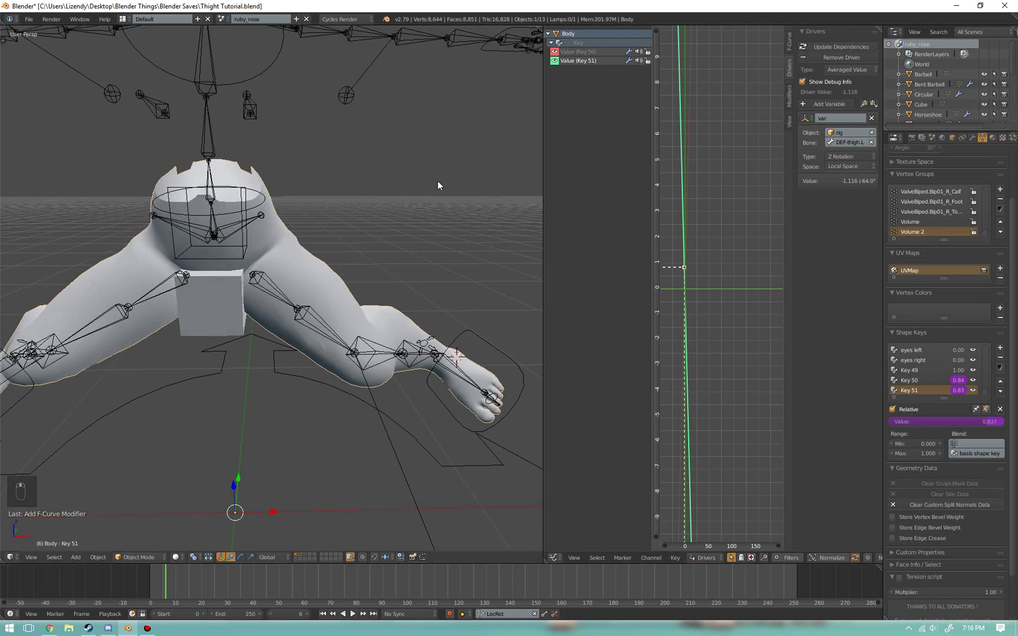
pyautogui.press('Down')
pyautogui.press('space')
pyautogui.press('Down')
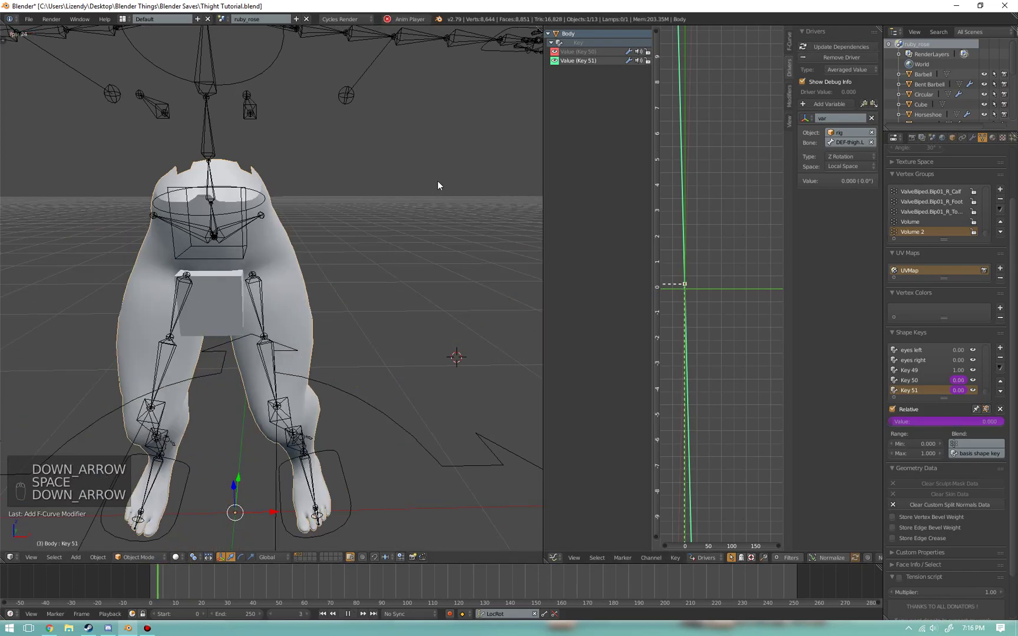
pyautogui.press('space')
pyautogui.press('Down')
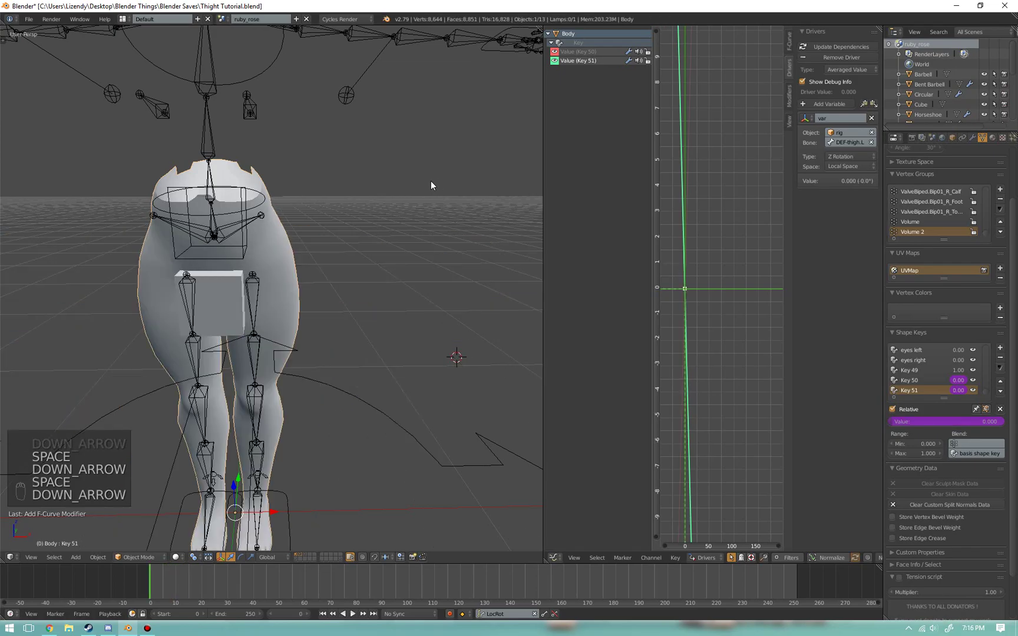
pyautogui.press('space')
pyautogui.press('space')
pyautogui.press('Down')
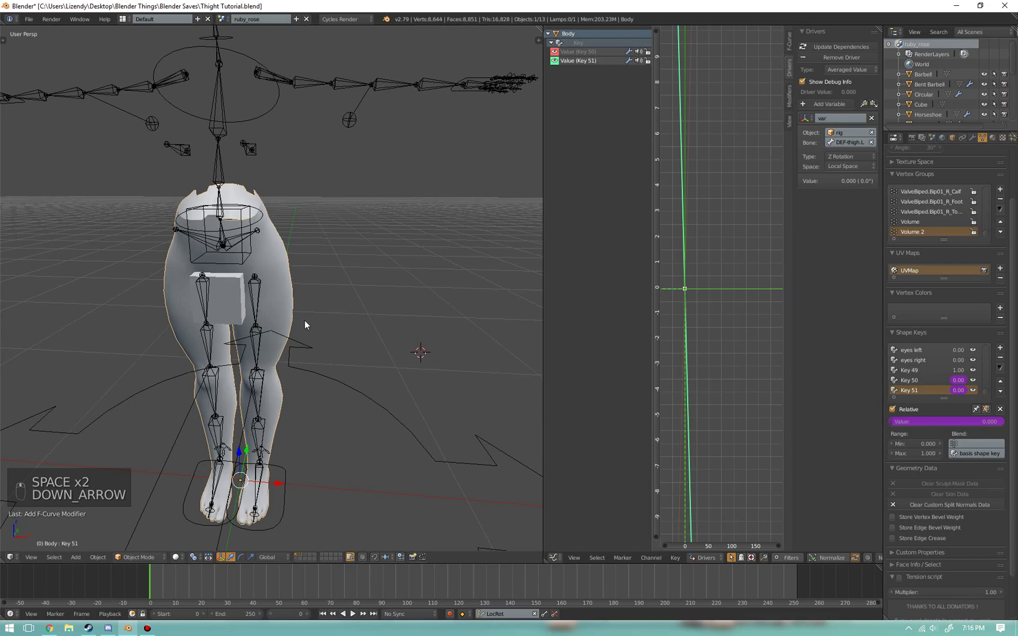
# - Inspect the hip deformation from other angles between frames 7 and 10, returning the animation to frame 0
pyautogui.moveTo(304, 321); pyautogui.dragTo(266, 302, button='middle')
pyautogui.press('space')
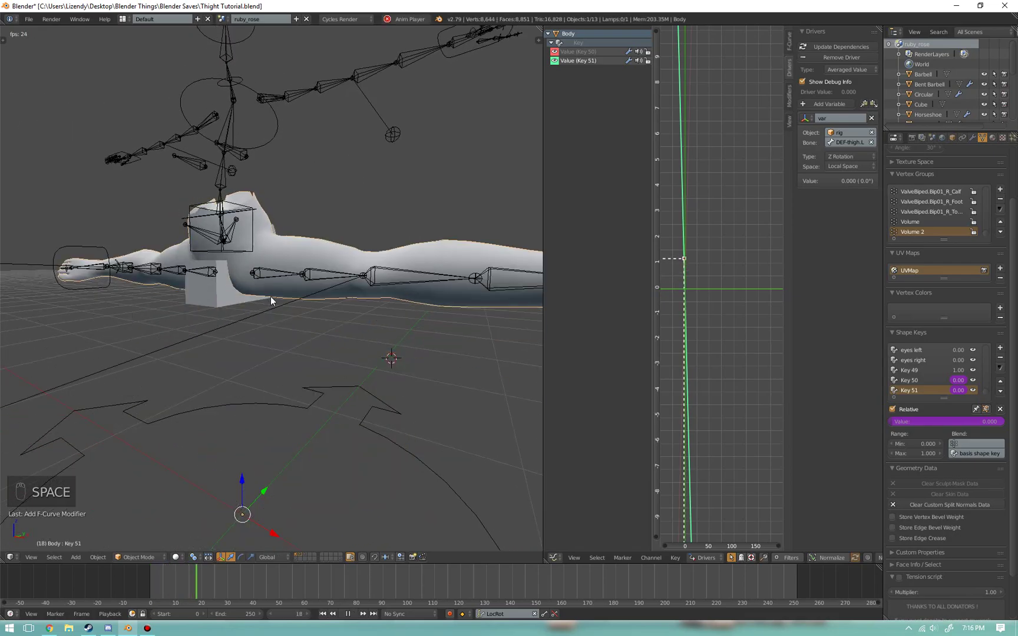
pyautogui.press('space')
pyautogui.moveTo(177, 577)
pyautogui.mouseDown()
pyautogui.moveTo(152, 574)
pyautogui.moveTo(177, 574)
pyautogui.moveTo(168, 581)
pyautogui.mouseUp()
pyautogui.moveTo(268, 370); pyautogui.dragTo(260, 406, button='middle')
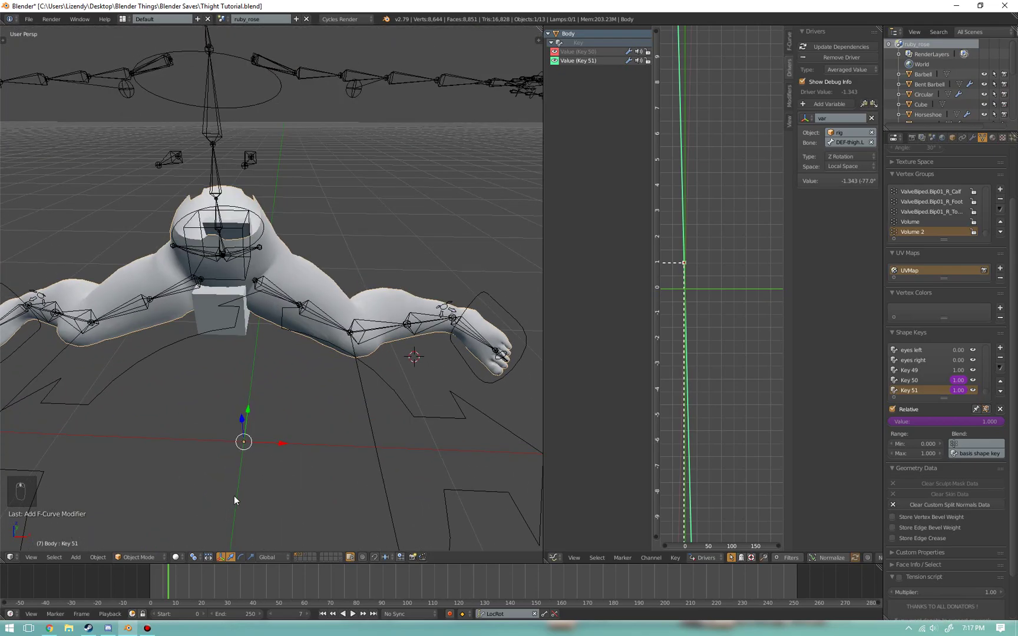
pyautogui.press('Right')
pyautogui.press('Right')
pyautogui.press('Right')
pyautogui.press('Right')
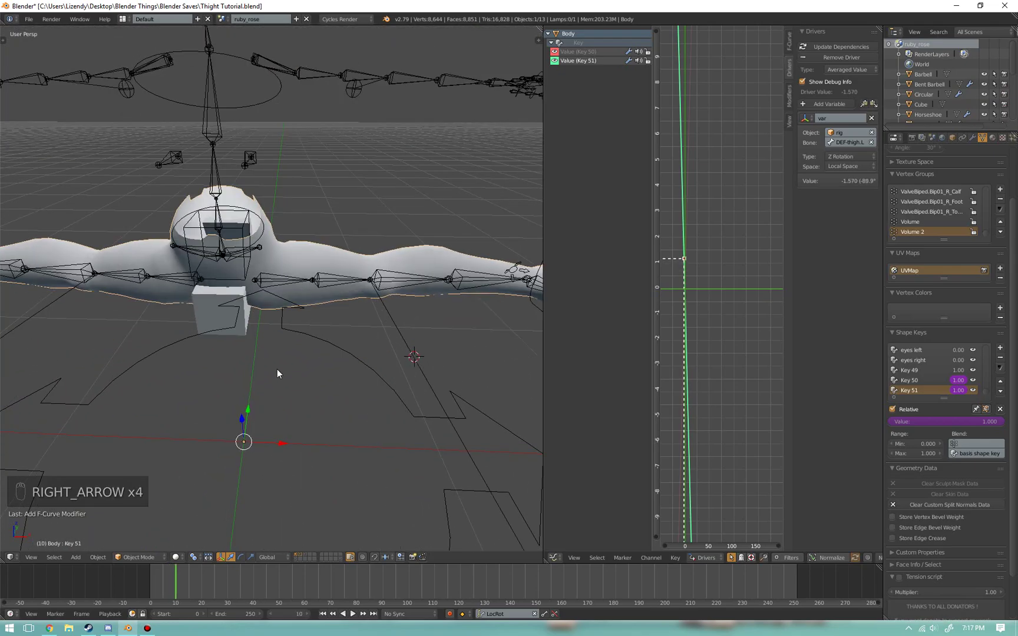
pyautogui.press('Down')
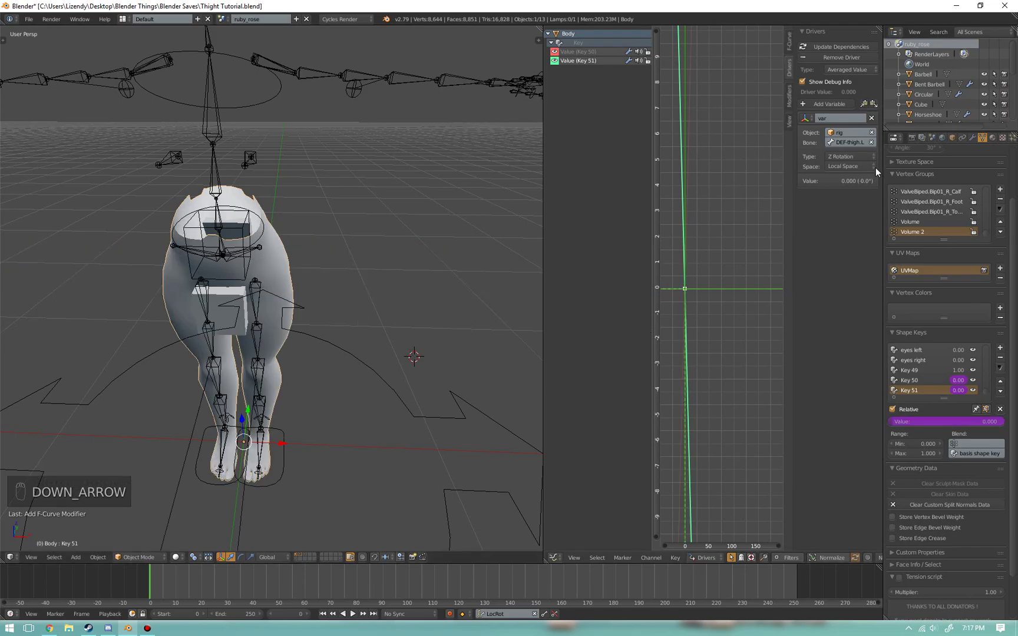
# - Raise the rig's foot_ik.R control at frame 0 to bend the right leg at the knee
pyautogui.click(973, 138)
pyautogui.moveTo(354, 377); pyautogui.dragTo(334, 329, button='middle')
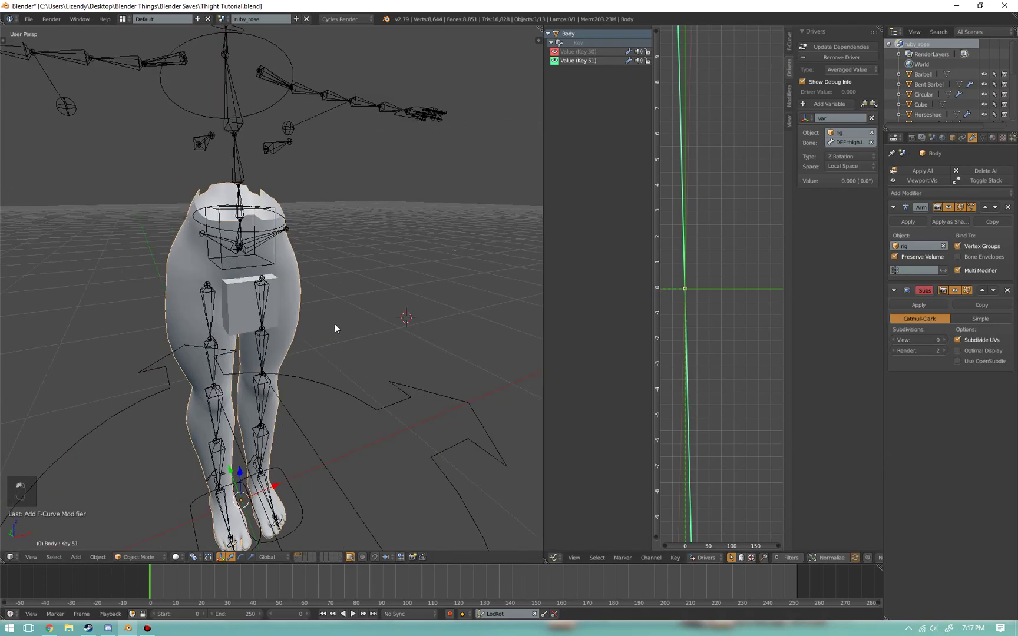
pyautogui.moveTo(263, 409); pyautogui.dragTo(315, 430, button='middle')
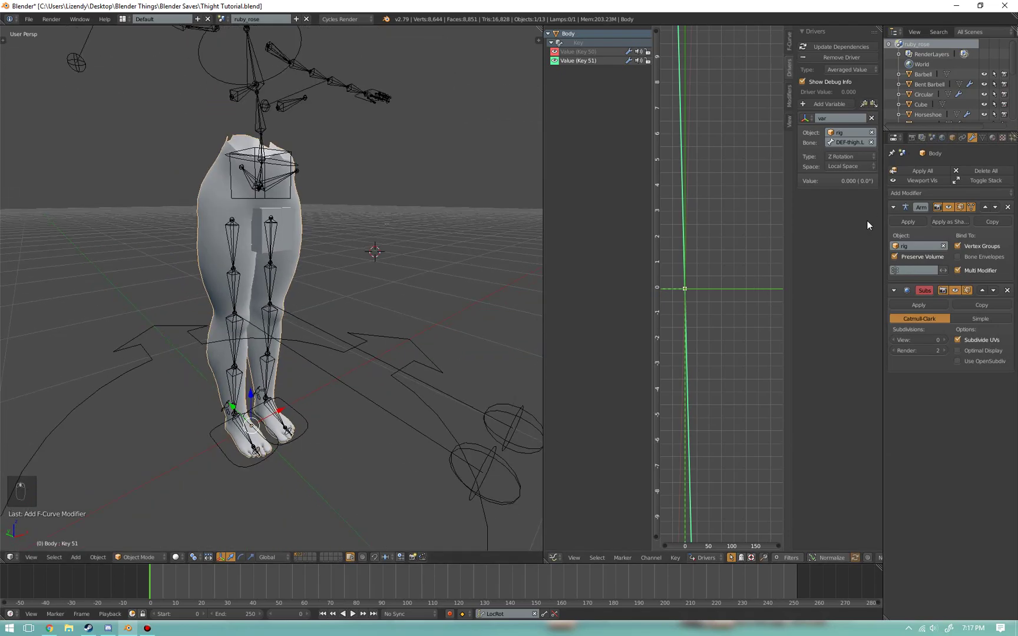
pyautogui.moveTo(295, 365); pyautogui.dragTo(265, 359, button='middle')
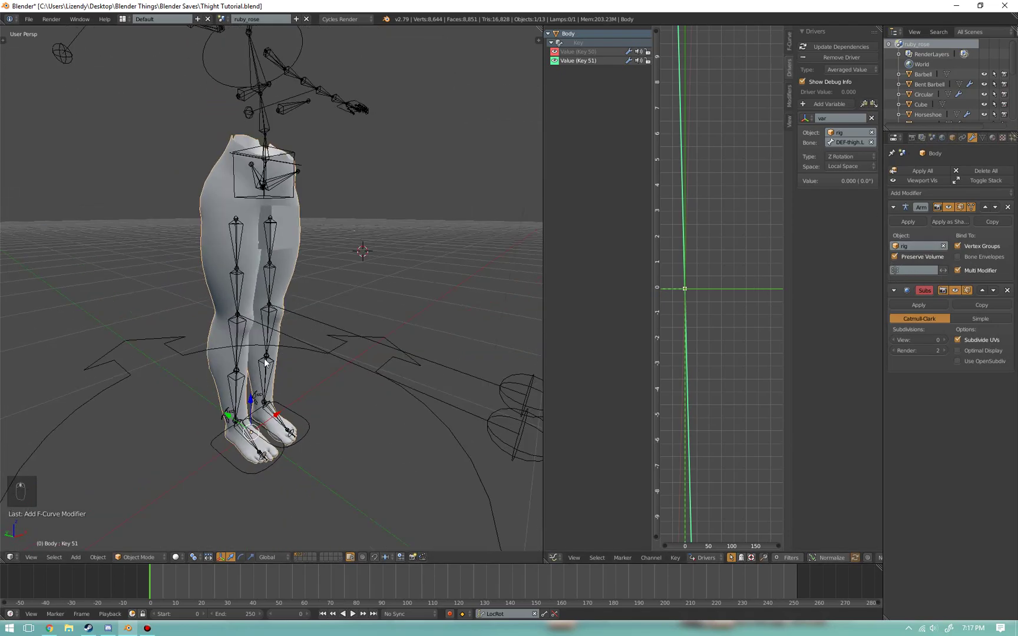
pyautogui.rightClick(231, 460)
pyautogui.press('g')
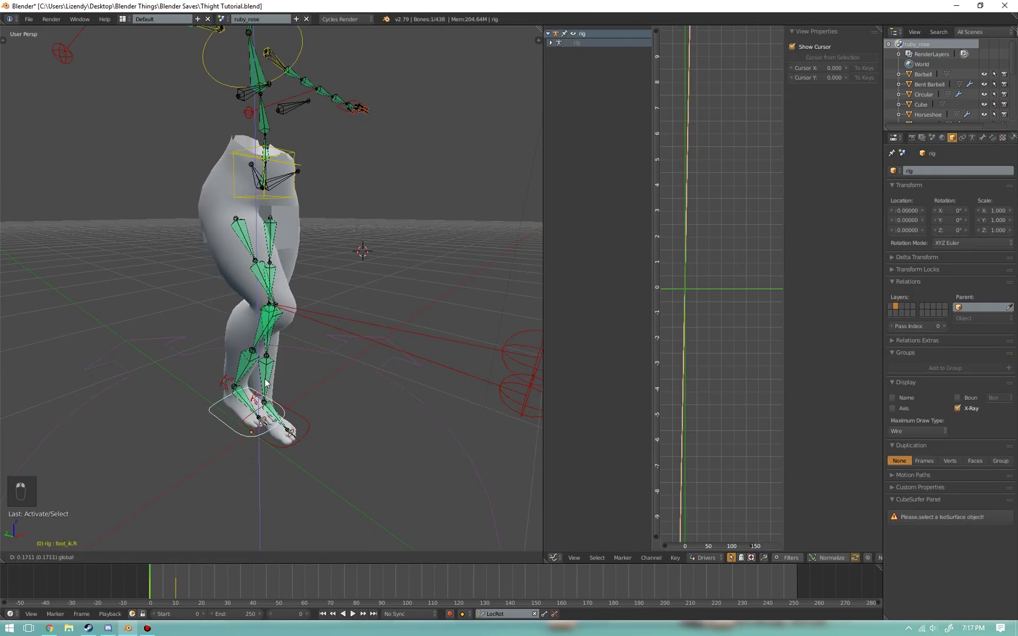
pyautogui.click(282, 345)
# - Hide the rig's deform bone layer and make the Body mesh active in Object Mode with its shape keys shown
pyautogui.rightClick(322, 282)
pyautogui.click(972, 138)
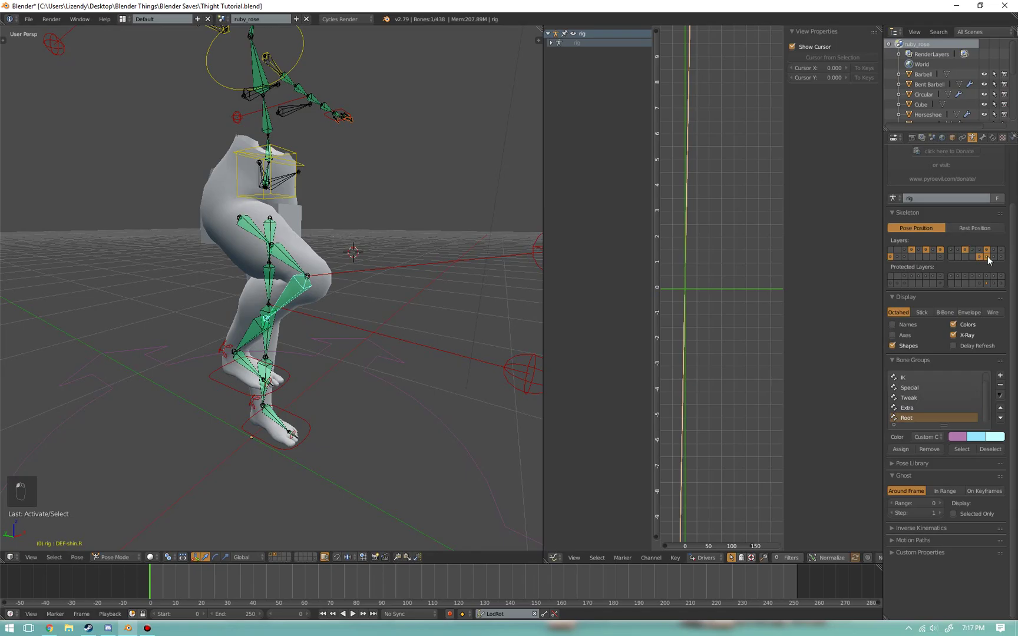
pyautogui.keyDown('shift'); pyautogui.click(986, 257); pyautogui.keyUp('shift')
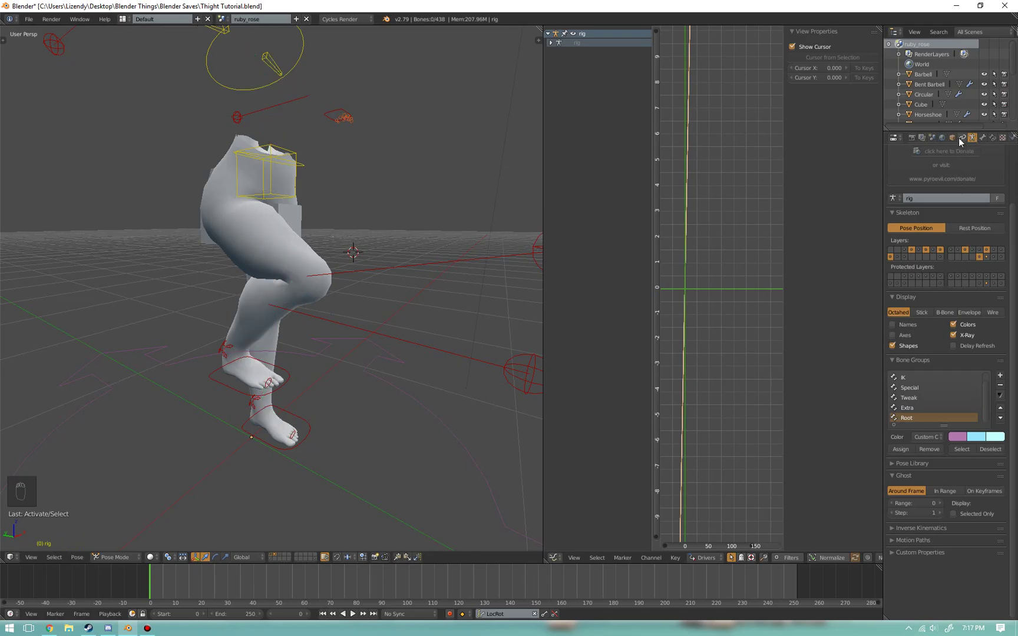
pyautogui.hotkey('ctrl', 'z')
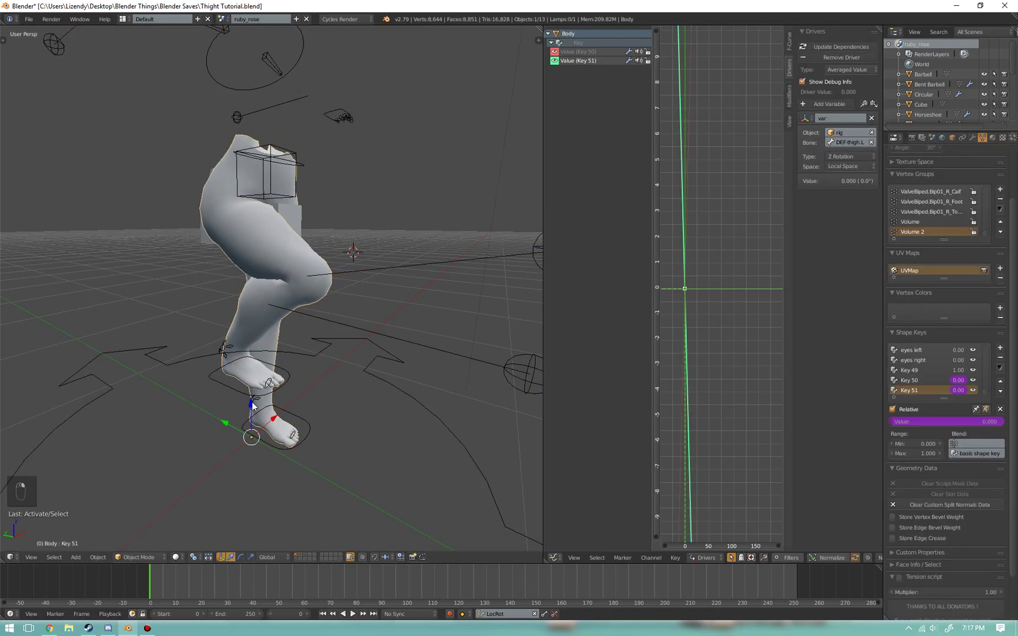
pyautogui.hotkey('ctrl', 'shift', 'z')
pyautogui.hotkey('ctrl', 'z')
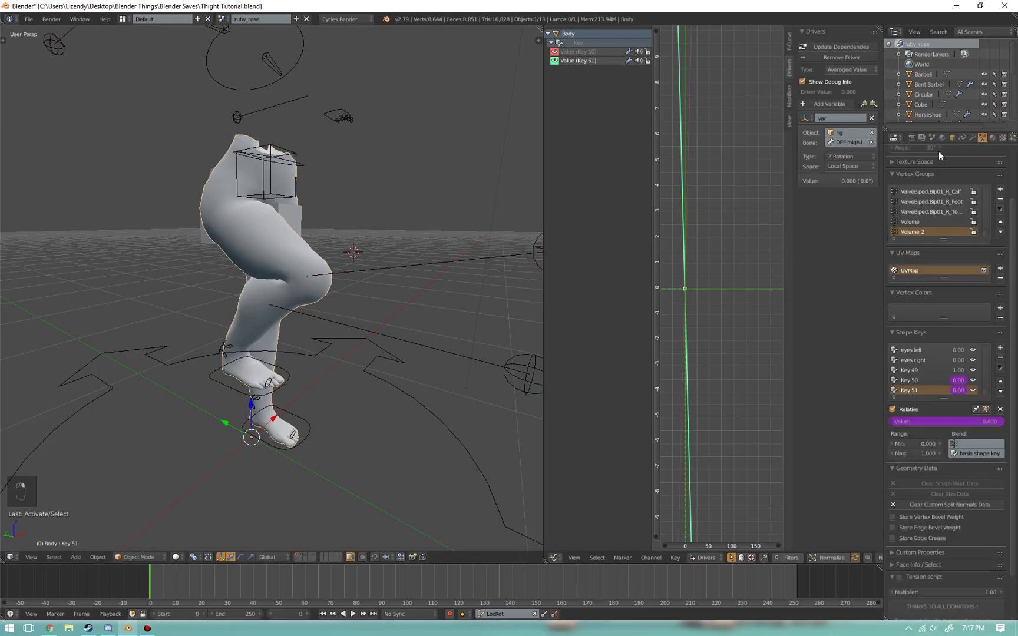
# - Toggle the Armature modifier's Preserve Volume option repeatedly to compare its effect on the bent leg and hip
pyautogui.click(972, 138)
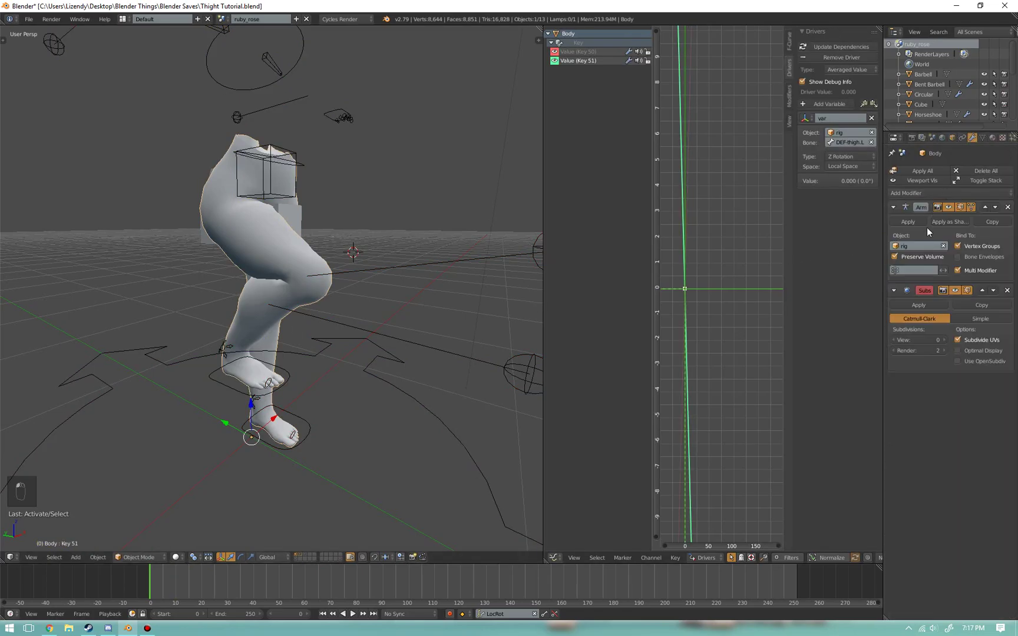
pyautogui.click(904, 257)
pyautogui.click(905, 257)
pyautogui.click(905, 258)
pyautogui.click(905, 258)
pyautogui.click(905, 257)
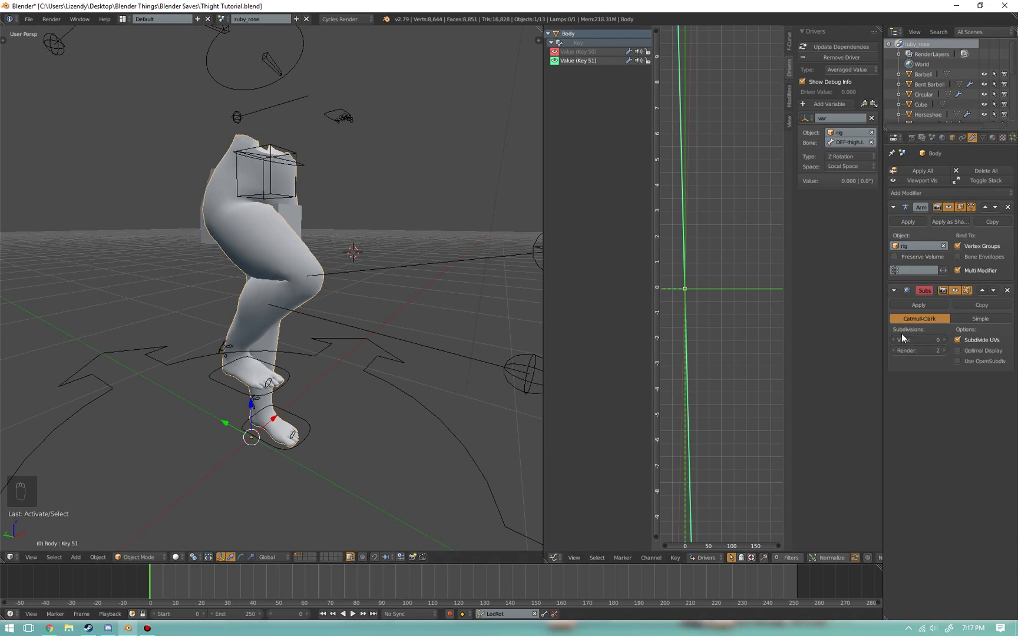
pyautogui.click(904, 259)
pyautogui.click(904, 260)
pyautogui.click(904, 259)
pyautogui.click(904, 259)
# - Play the leg raise with Preserve Volume turned off and inspect the hips from several angles at frame 9
pyautogui.press('space')
pyautogui.press('space')
pyautogui.moveTo(317, 378); pyautogui.dragTo(95, 153, button='middle')
pyautogui.moveTo(195, 171); pyautogui.dragTo(322, 194, button='middle')
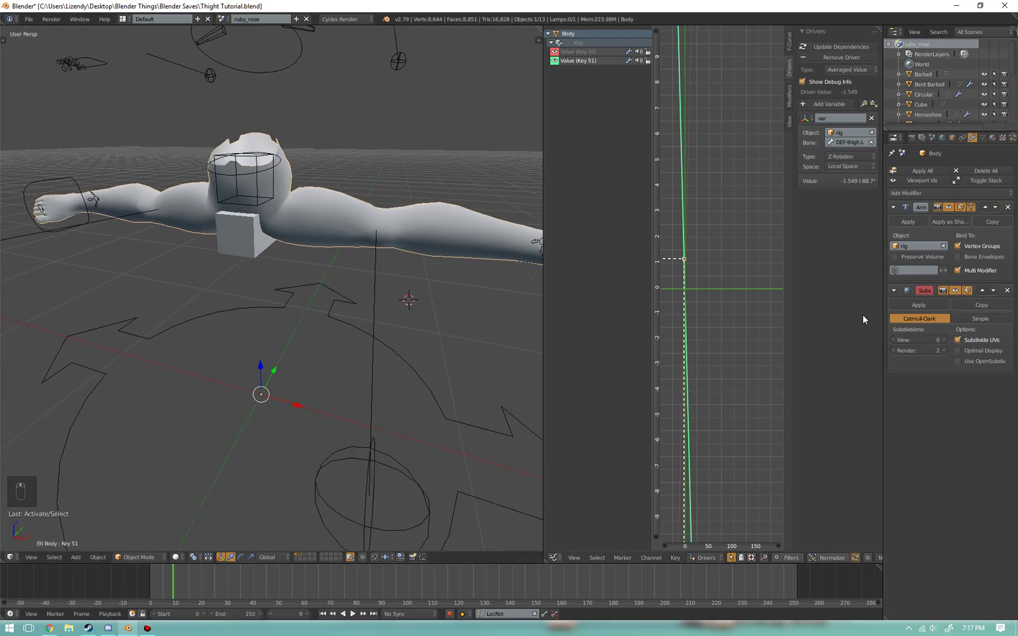
# - Turn Preserve Volume back on, replay the leg raise for comparison, and return to frame 0 to examine the hips
pyautogui.click(895, 257)
pyautogui.moveTo(223, 254); pyautogui.dragTo(129, 248, button='middle')
pyautogui.press('space')
pyautogui.press('space')
pyautogui.press('space')
pyautogui.press('Down')
pyautogui.press('Left')
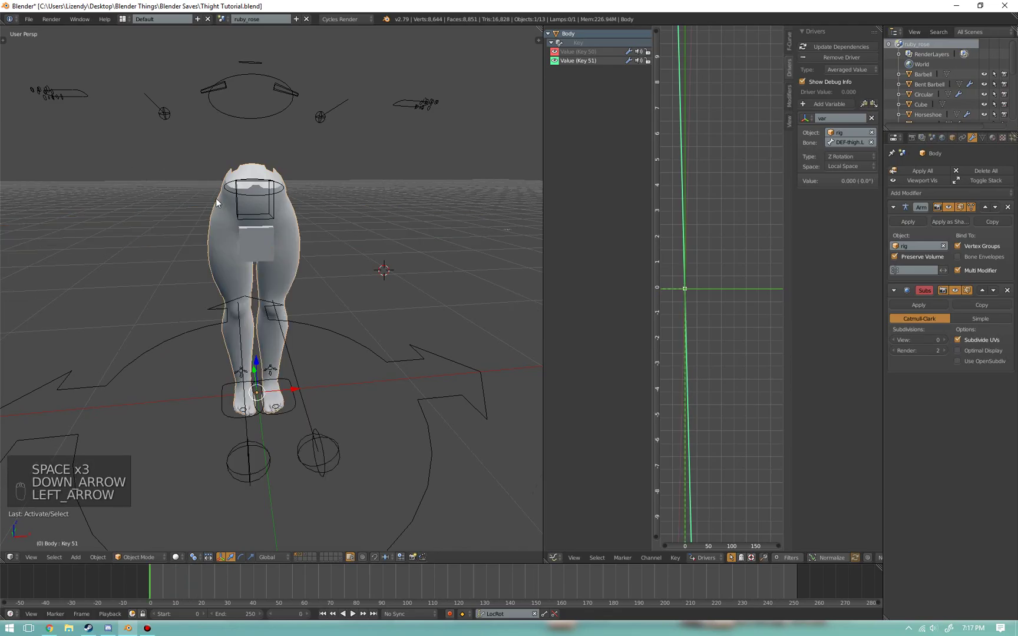
pyautogui.moveTo(234, 207); pyautogui.dragTo(269, 207, button='middle')
pyautogui.moveTo(414, 307); pyautogui.dragTo(368, 314, button='middle')
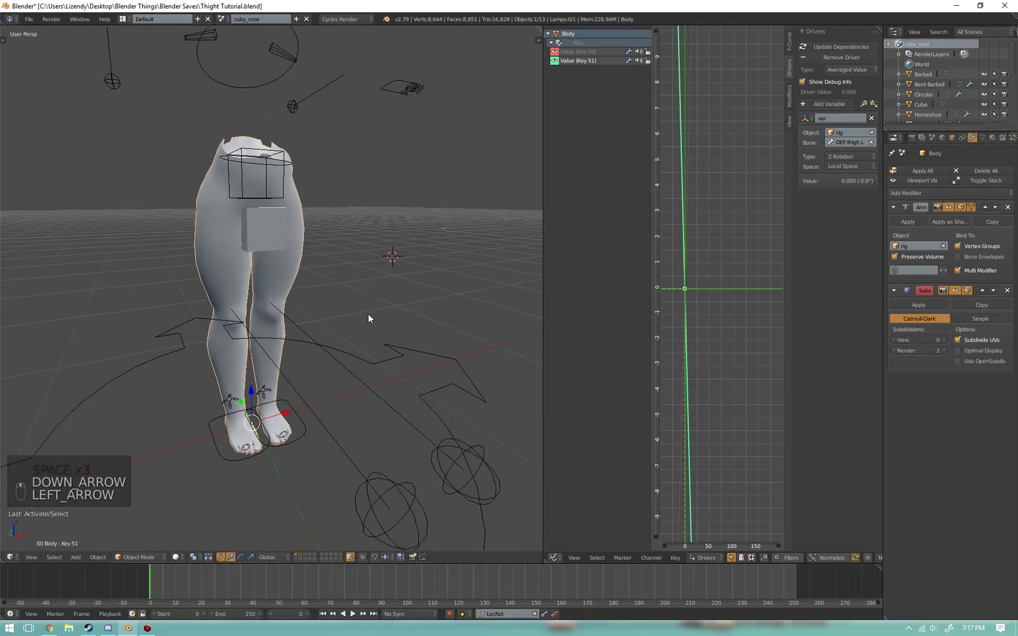
pyautogui.moveTo(448, 207); pyautogui.dragTo(430, 244, button='middle')
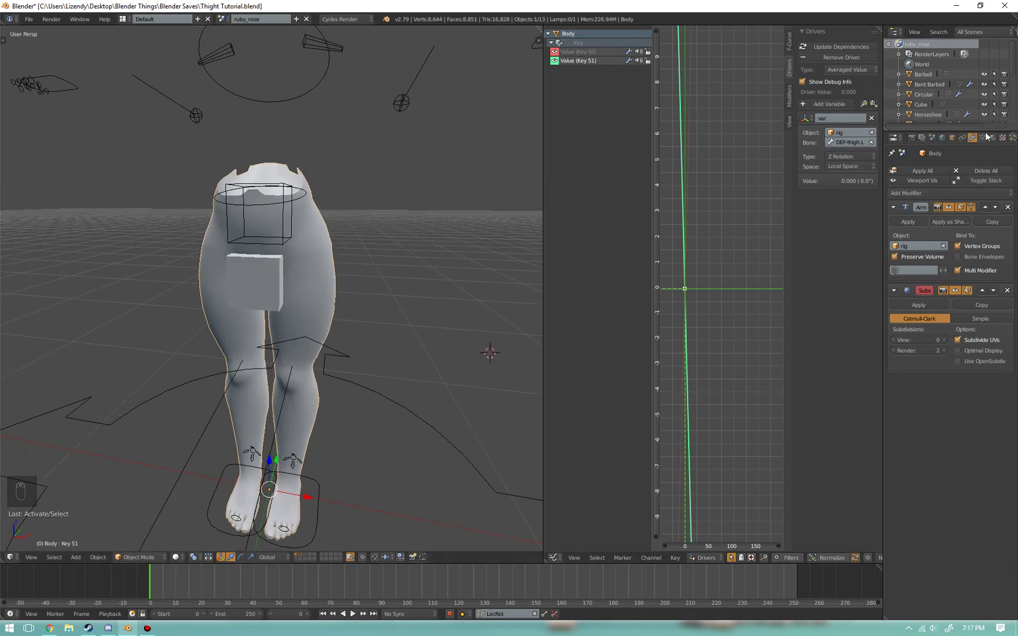
pyautogui.moveTo(330, 283); pyautogui.dragTo(383, 259, button='middle')
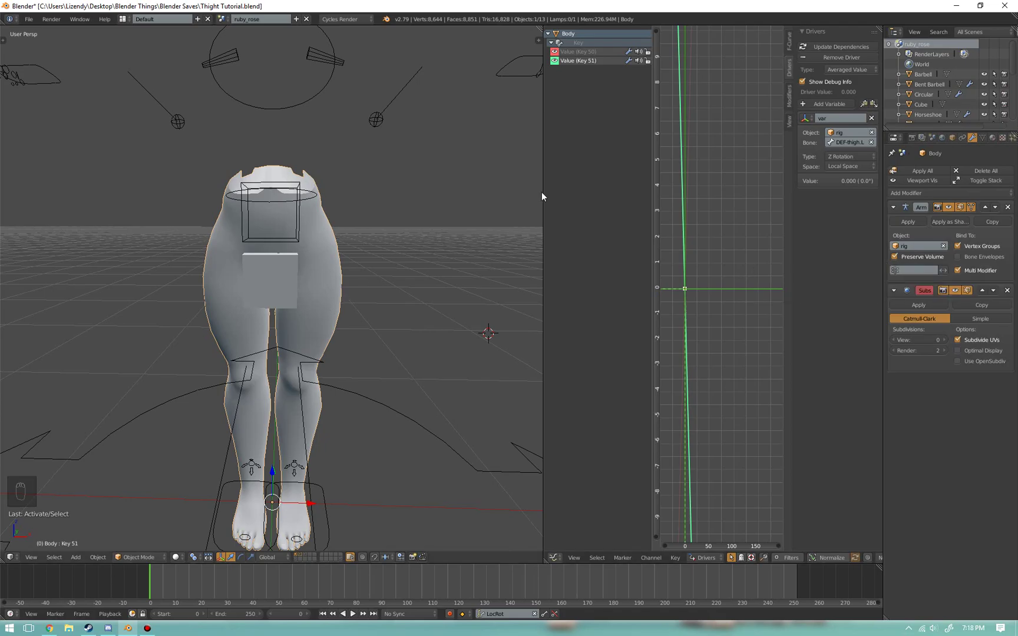
# - Remove the Volume 2 and Volume vertex groups from the Body mesh and add a new empty vertex group
pyautogui.click(982, 137)
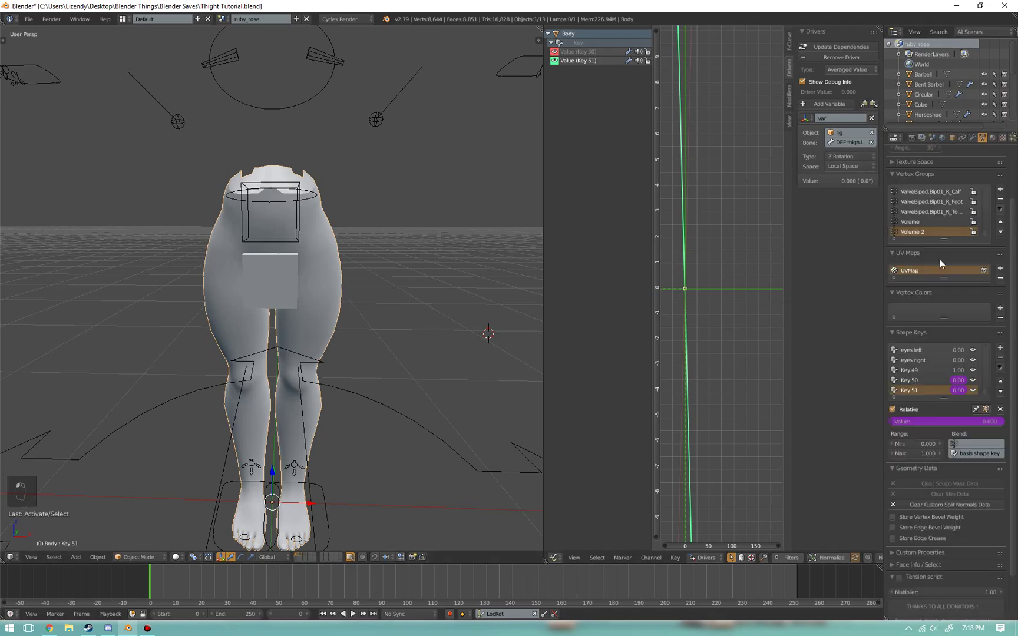
pyautogui.click(1000, 199)
pyautogui.click(1000, 199)
pyautogui.click(1000, 191)
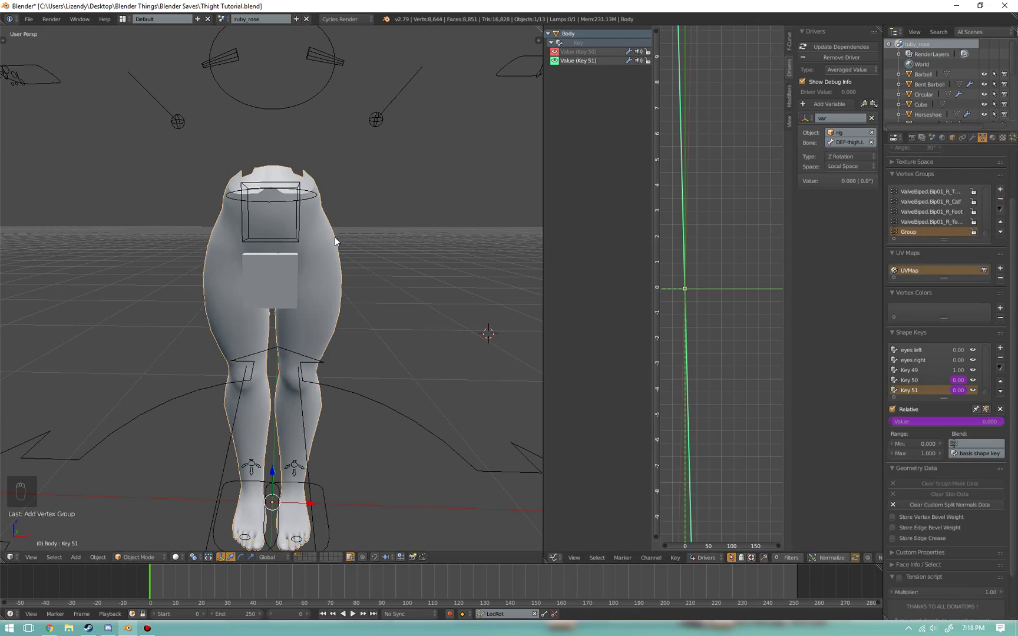
# - Make the basis shape key active and enter Edit Mode on the Body mesh with the hips in close view
pyautogui.press('Tab')
pyautogui.press('Tab')
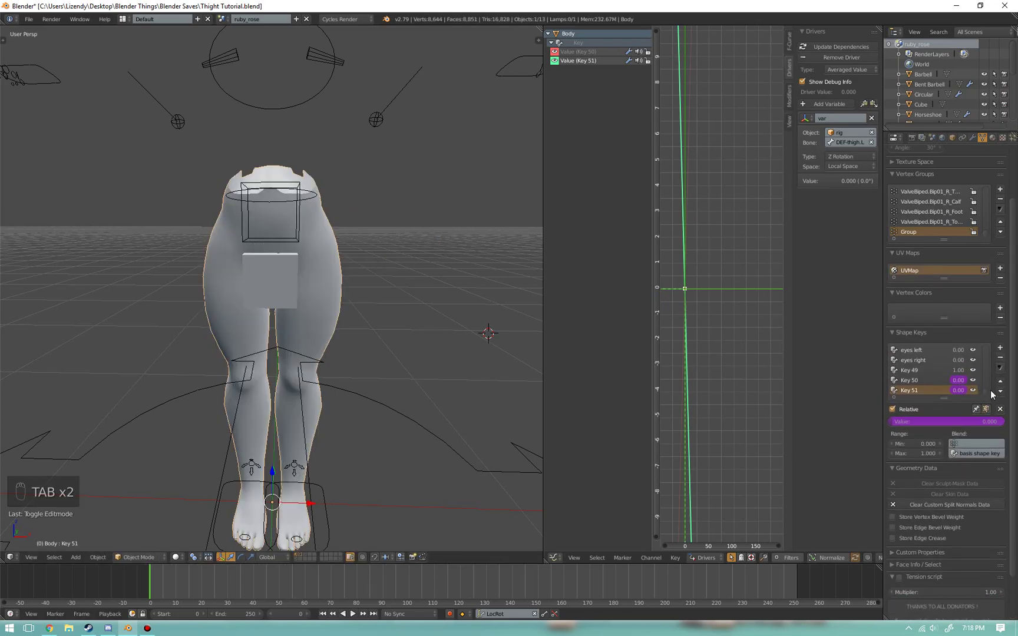
pyautogui.moveTo(985, 390); pyautogui.dragTo(984, 351)
pyautogui.click(918, 352)
pyautogui.press('Tab')
pyautogui.scroll(2, 341, 265)
pyautogui.scroll(2, 334, 263)
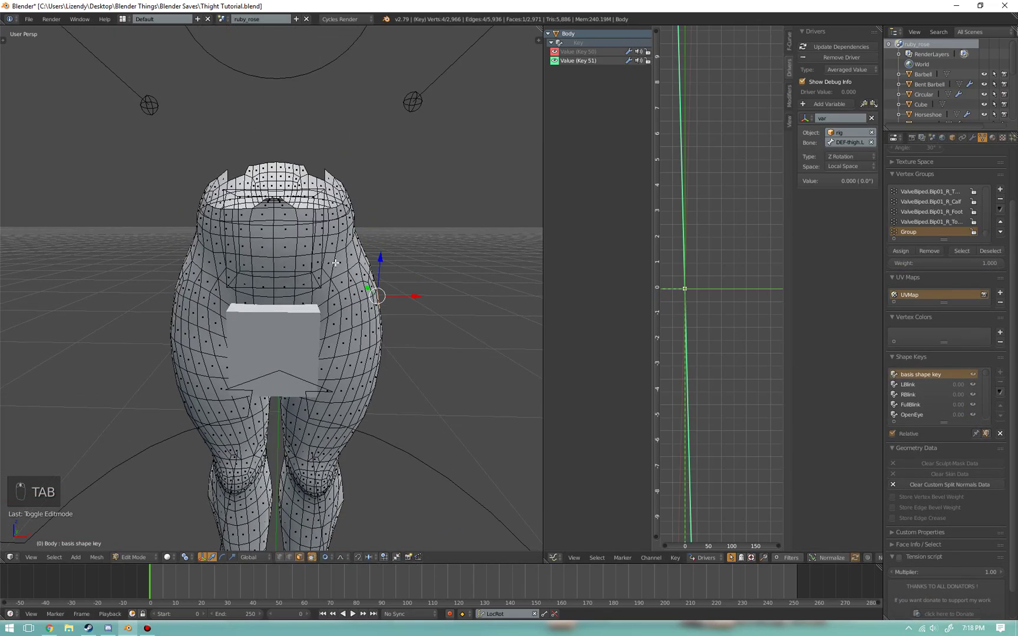
pyautogui.scroll(2, 299, 261)
pyautogui.keyDown('alt'); pyautogui.rightClick(298, 261); pyautogui.keyUp('alt')
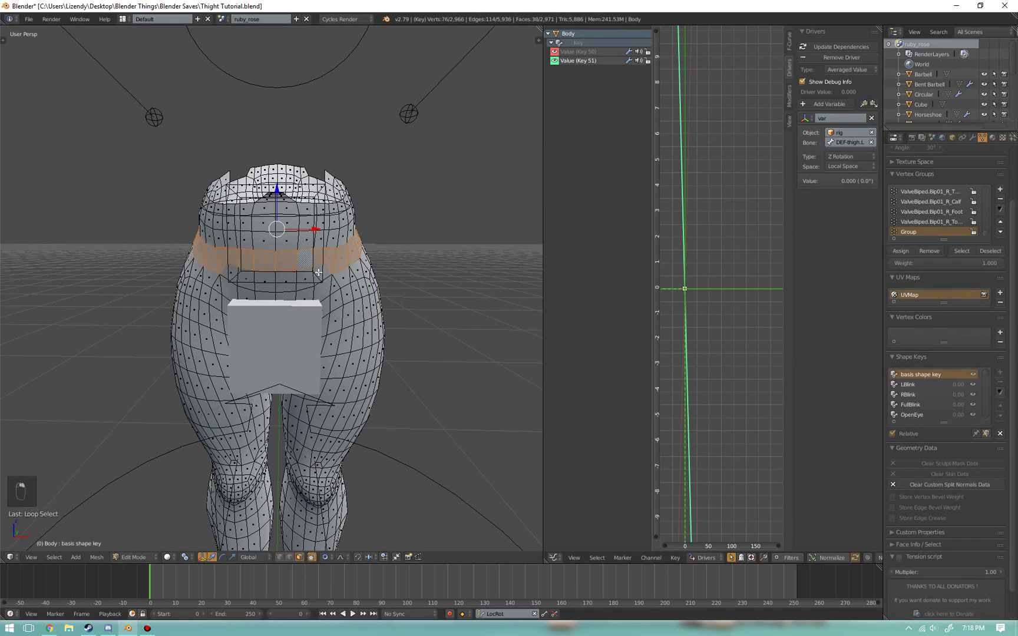
pyautogui.keyDown('alt'); pyautogui.keyDown('shift'); pyautogui.rightClick(324, 296); pyautogui.keyUp('shift'); pyautogui.keyUp('alt')
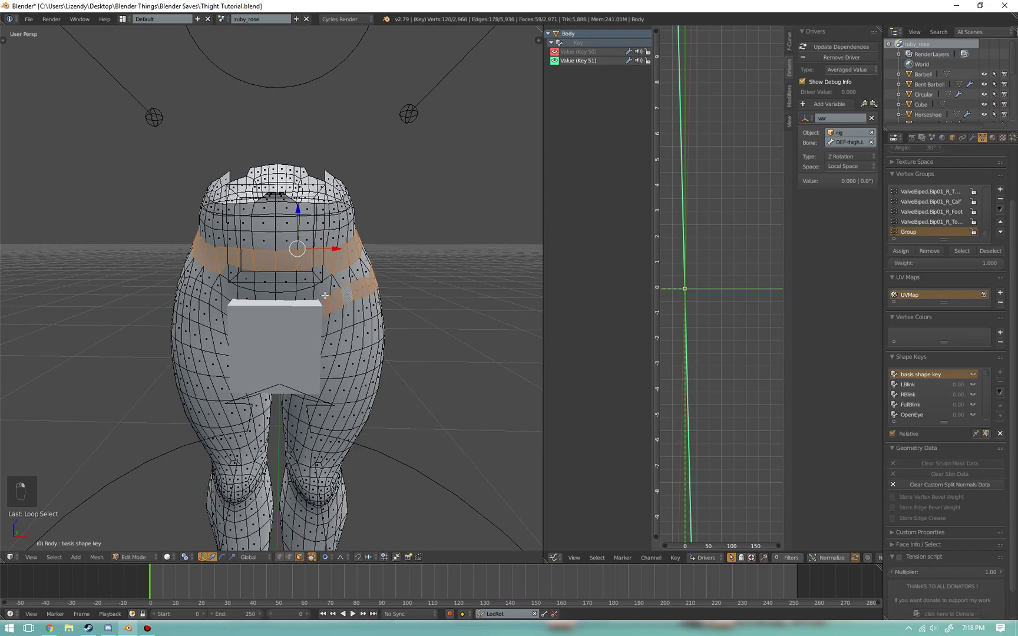
pyautogui.keyDown('alt'); pyautogui.keyDown('shift'); pyautogui.rightClick(199, 293); pyautogui.keyUp('shift'); pyautogui.keyUp('alt')
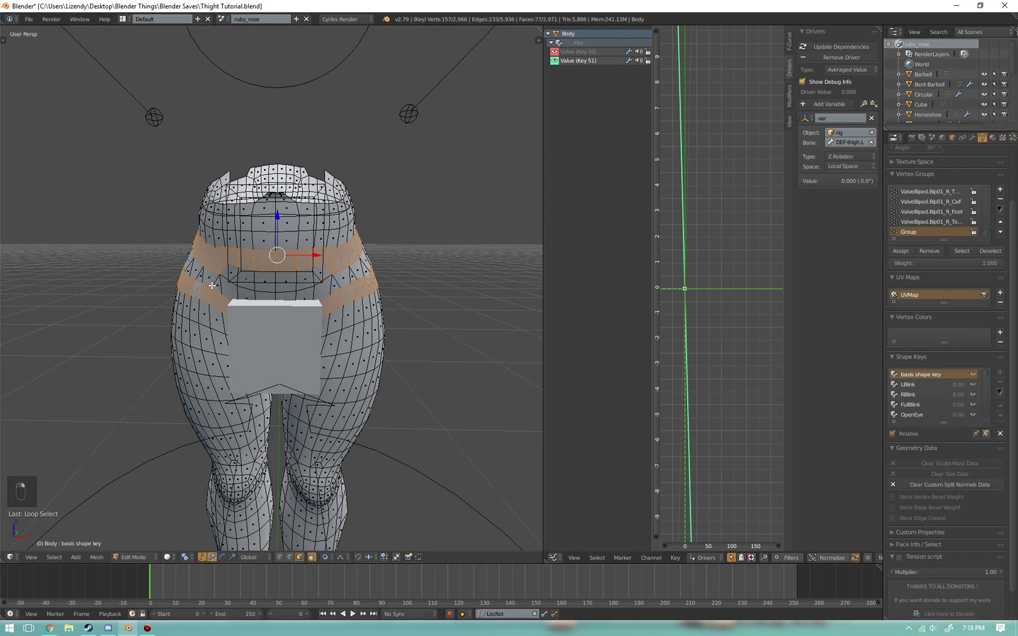
pyautogui.moveTo(381, 288); pyautogui.dragTo(347, 285, button='middle')
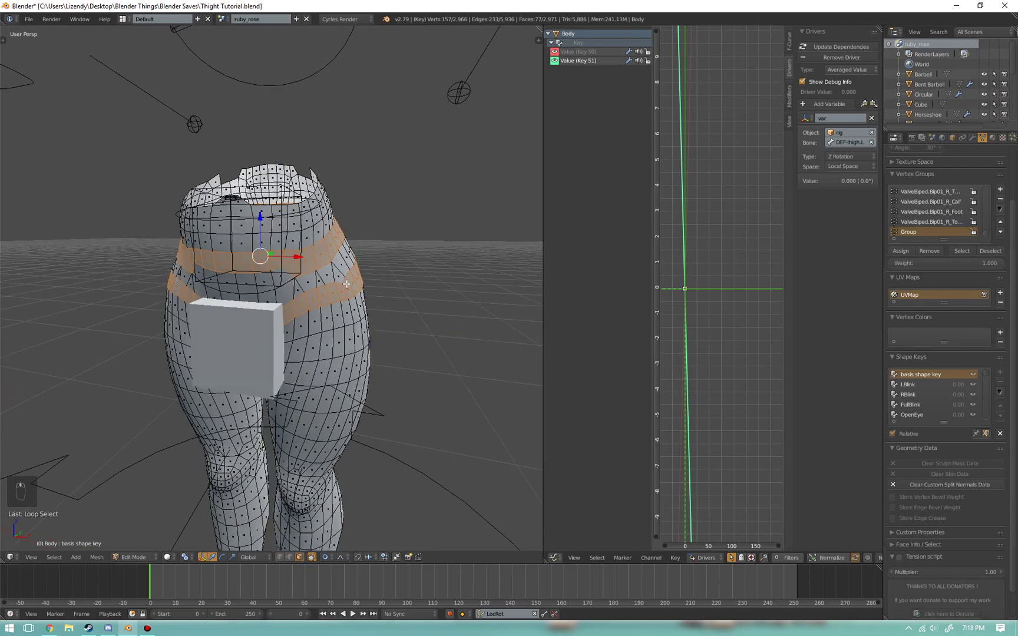
pyautogui.keyDown('alt'); pyautogui.rightClick(326, 231); pyautogui.keyUp('alt')
pyautogui.keyDown('alt'); pyautogui.rightClick(340, 266); pyautogui.keyUp('alt')
pyautogui.keyDown('alt'); pyautogui.rightClick(327, 279); pyautogui.keyUp('alt')
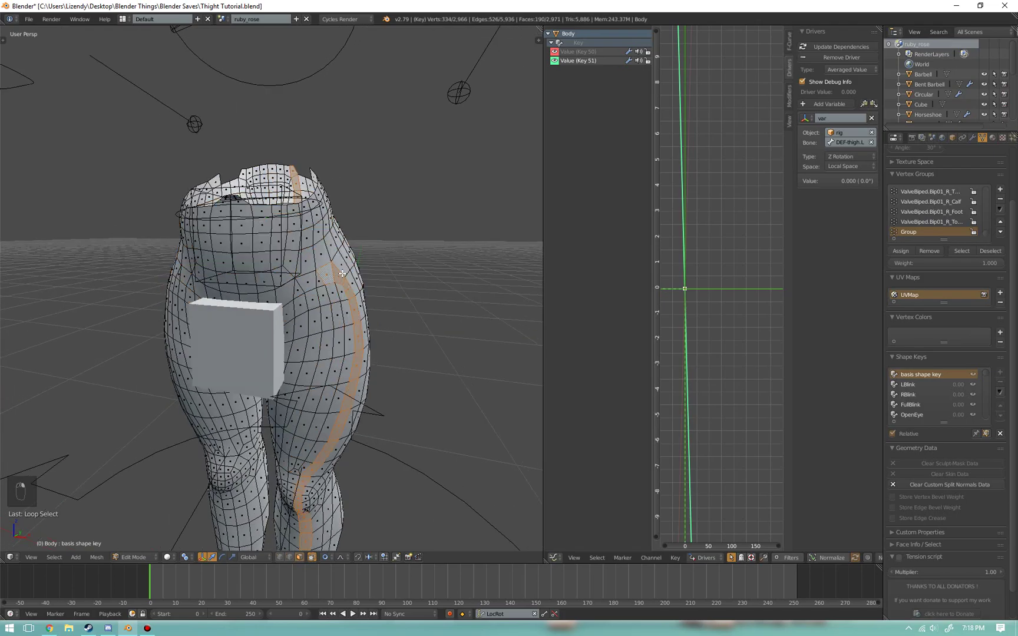
pyautogui.rightClick(341, 274)
# - Select the face loops around both upper thighs and the waist, and grow the selection twice to cover the hips
pyautogui.keyDown('alt'); pyautogui.rightClick(351, 287); pyautogui.keyUp('alt')
pyautogui.keyDown('alt'); pyautogui.keyDown('shift'); pyautogui.rightClick(178, 289); pyautogui.keyUp('shift'); pyautogui.keyUp('alt')
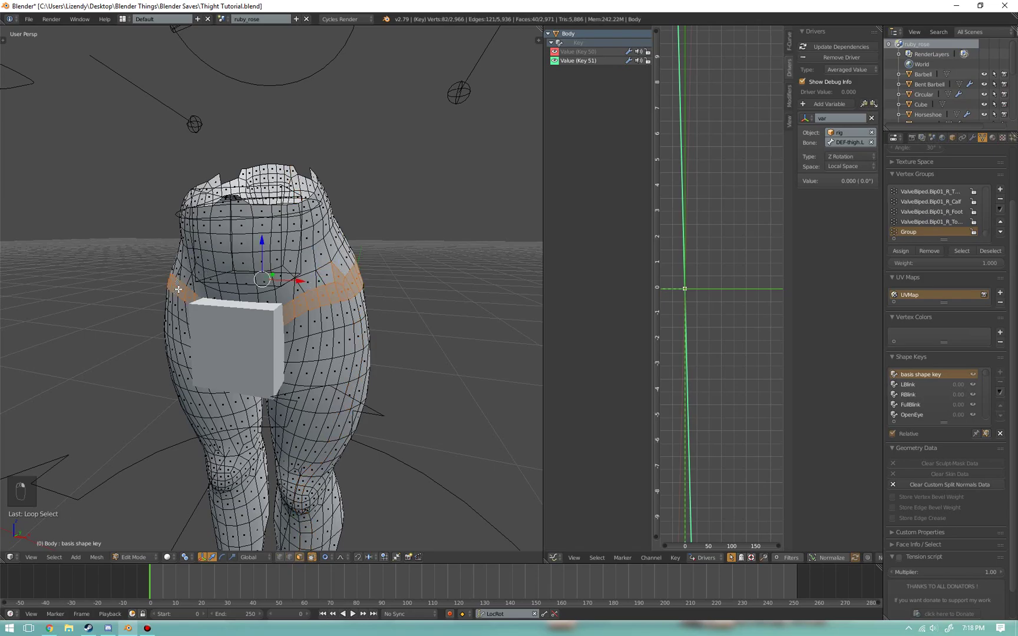
pyautogui.keyDown('alt'); pyautogui.keyDown('shift'); pyautogui.rightClick(315, 236); pyautogui.keyUp('shift'); pyautogui.keyUp('alt')
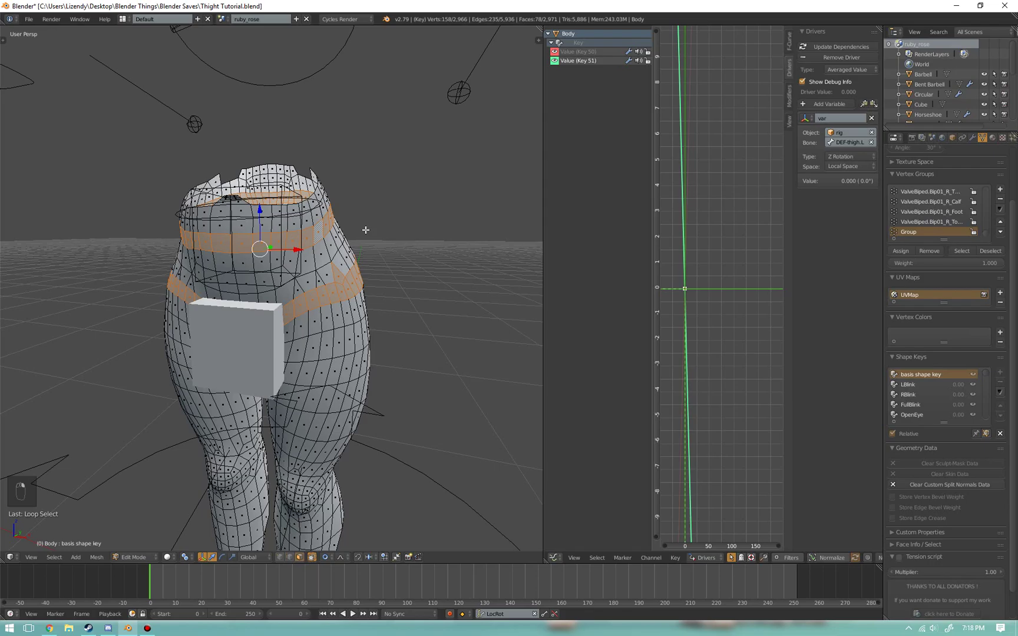
pyautogui.press('ctrl+KP_Add')
pyautogui.press('ctrl+KP_Add')
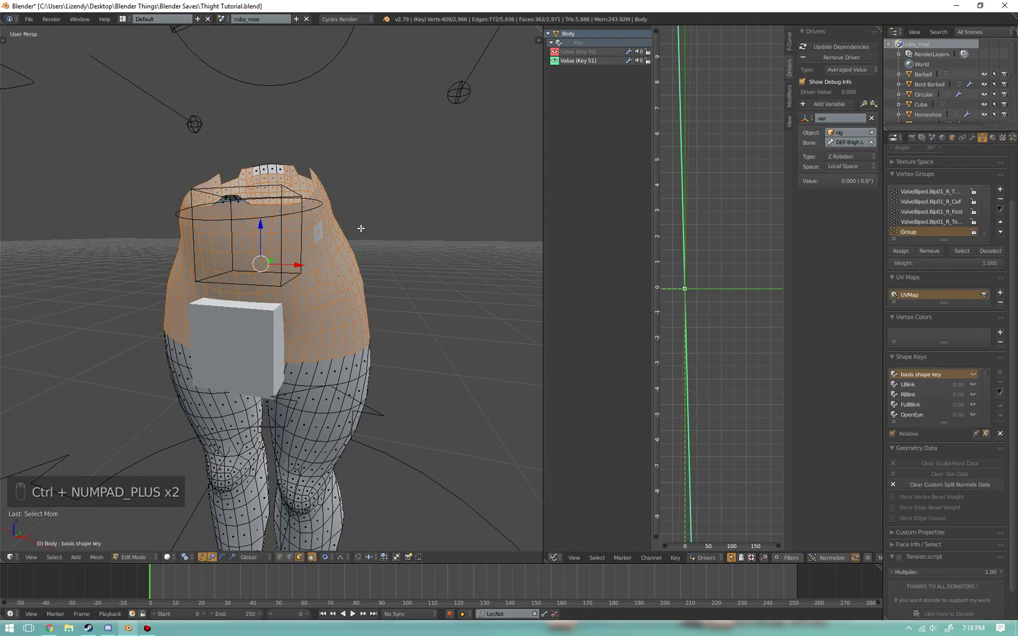
pyautogui.moveTo(369, 217); pyautogui.dragTo(415, 210, button='middle')
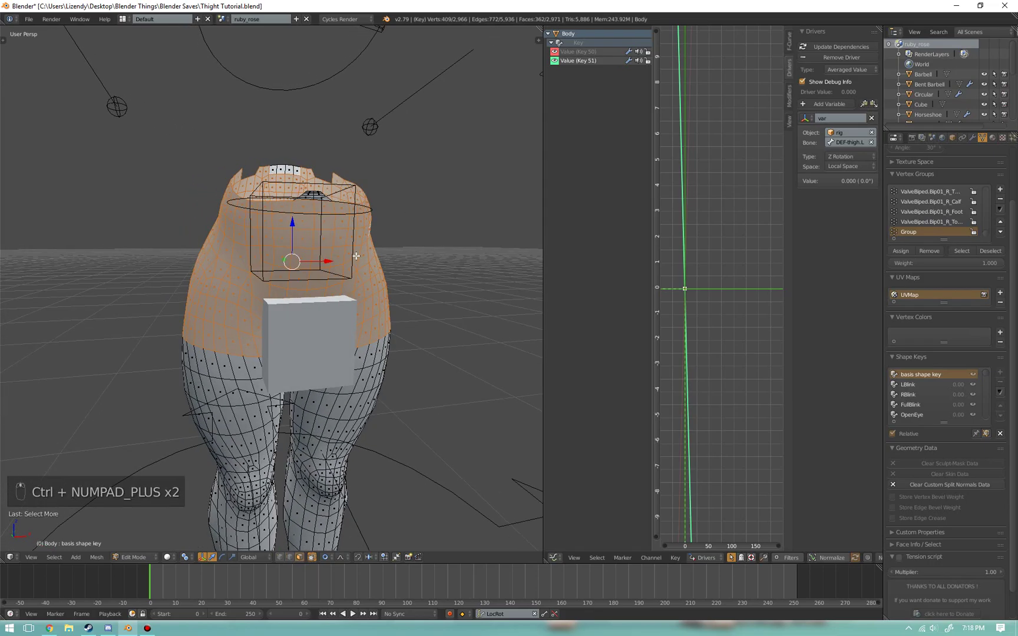
pyautogui.moveTo(278, 288)
pyautogui.mouseDown(button='middle')
pyautogui.moveTo(416, 259)
pyautogui.moveTo(421, 267)
pyautogui.moveTo(276, 301)
pyautogui.mouseUp(button='middle')
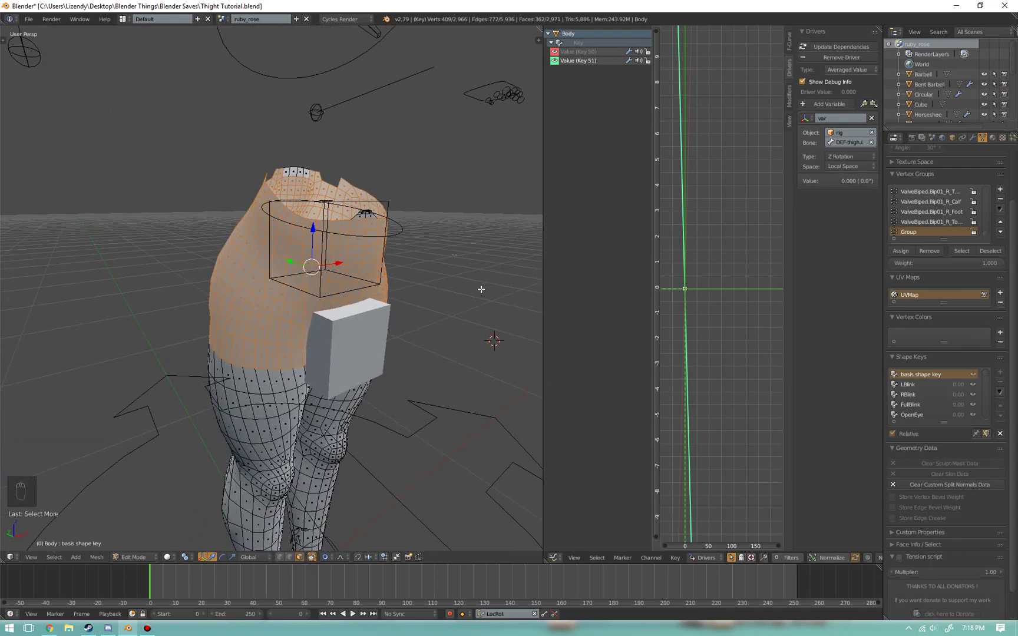
pyautogui.moveTo(479, 290); pyautogui.dragTo(512, 353, button='middle')
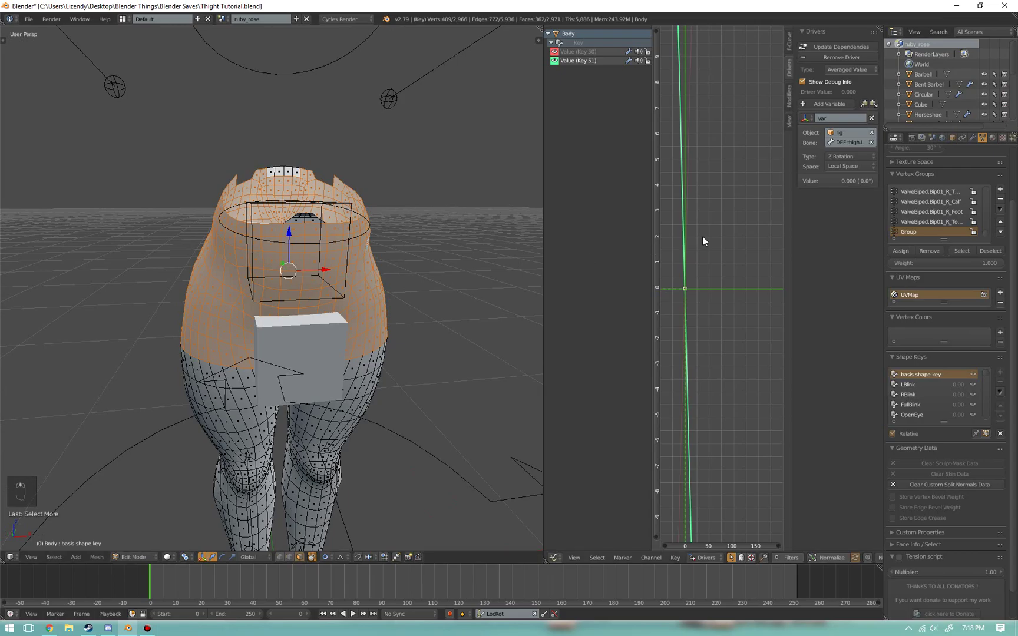
# - Assign the selected hip faces to the new vertex group, return to Object Mode, and rename the group Volume
pyautogui.click(972, 138)
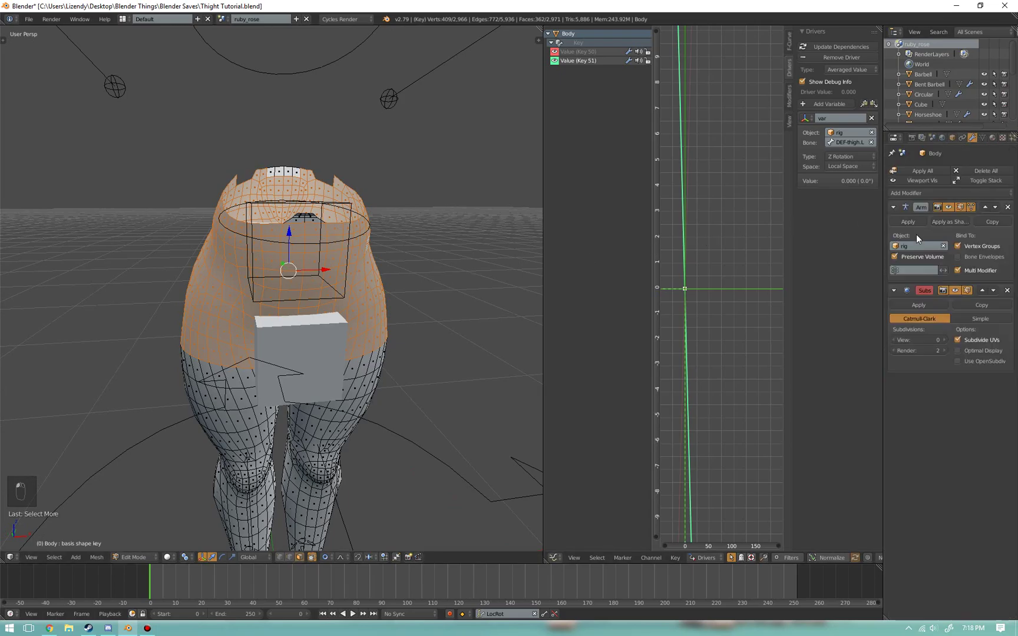
pyautogui.click(983, 138)
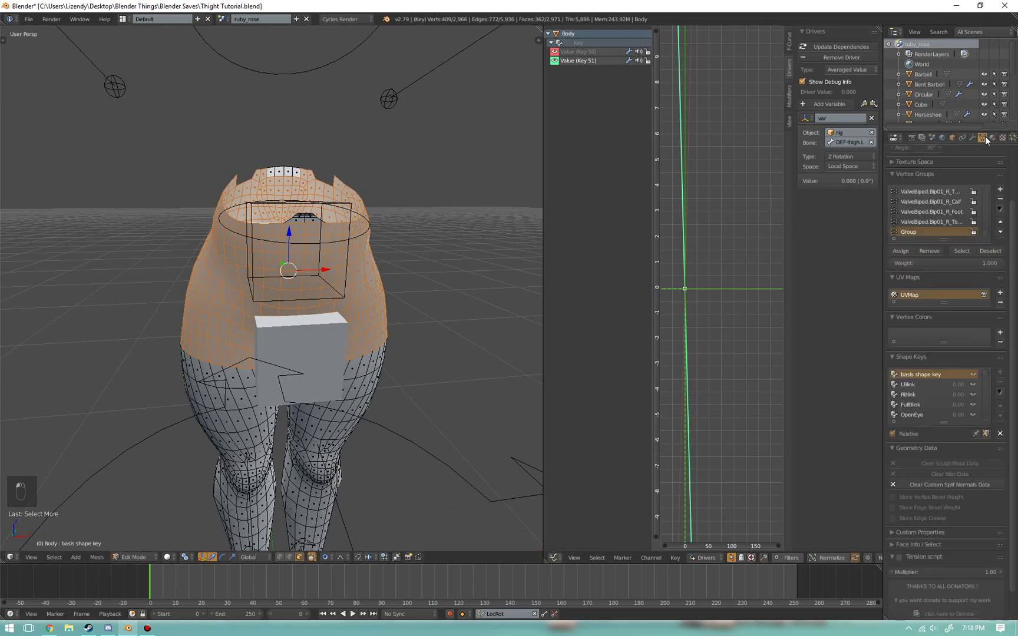
pyautogui.click(901, 250)
pyautogui.press('Tab')
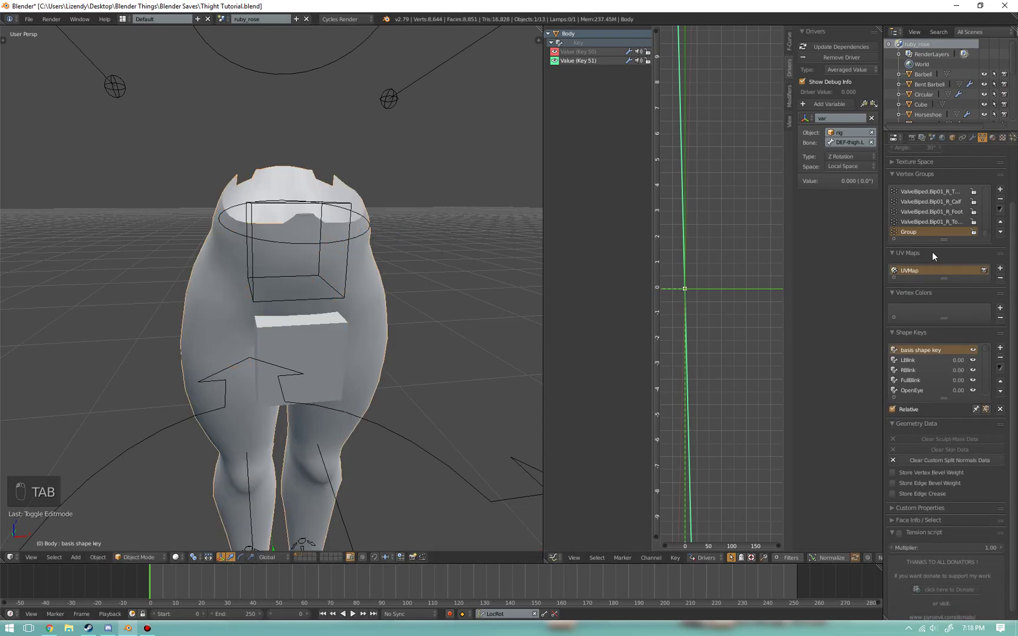
pyautogui.doubleClick(904, 232)
pyautogui.press('BackSpace')
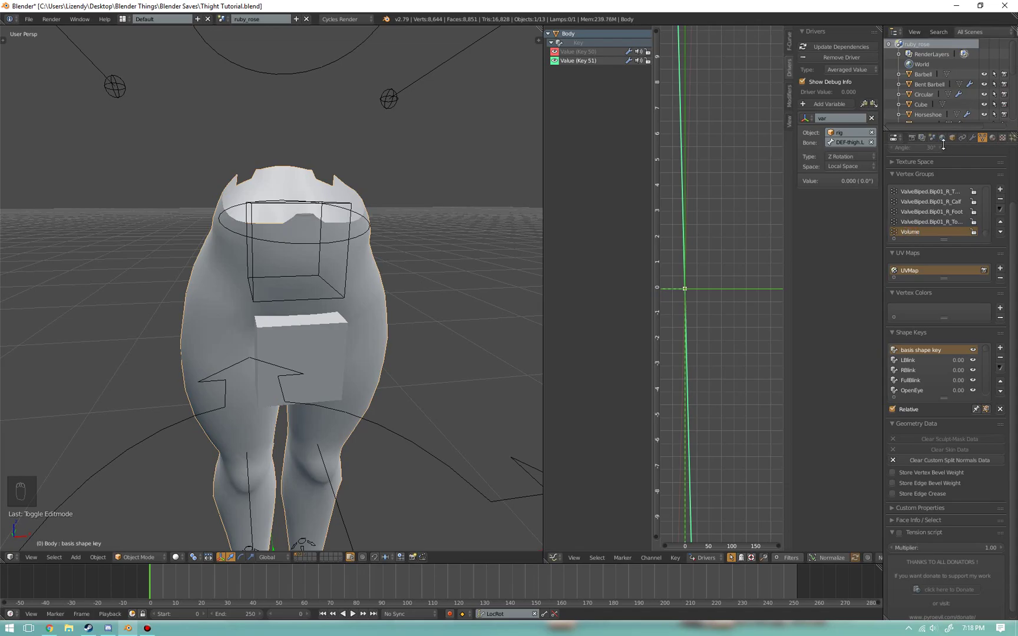
# - Limit the Body's Armature modifier to the Volume vertex group
pyautogui.click(971, 138)
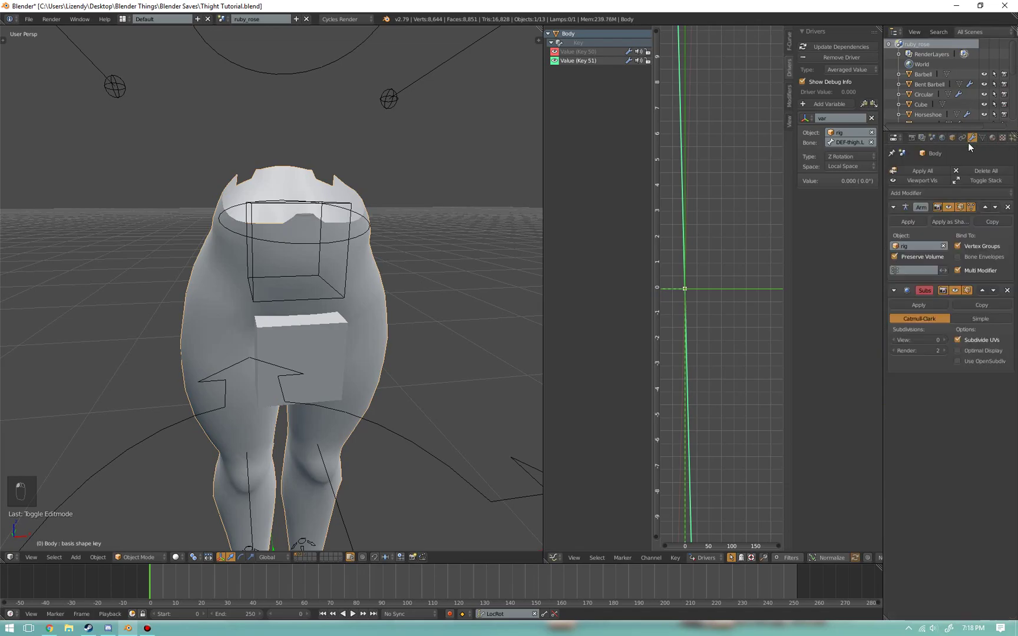
pyautogui.click(914, 269)
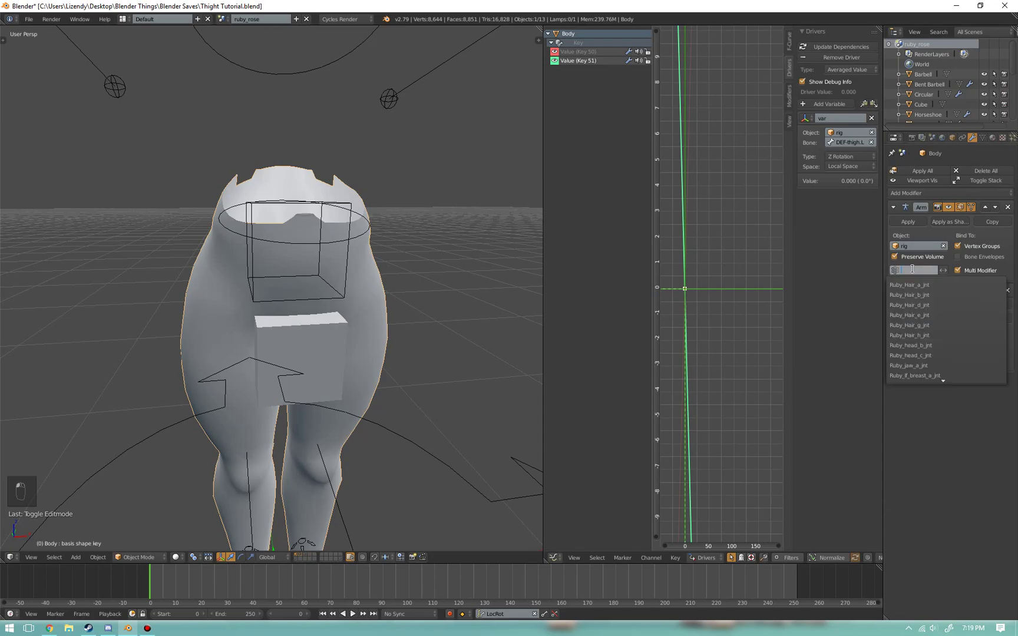
pyautogui.write('vo')
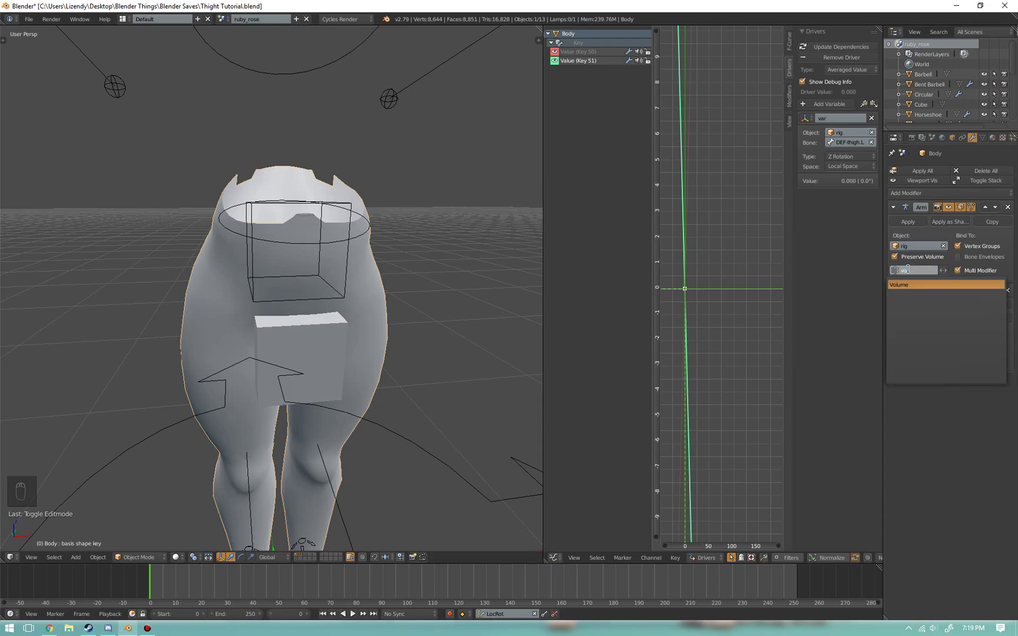
pyautogui.press('Return')
# - Replay the leg raise several times to check the hip deformation with the Volume group applied, returning to frame 0
pyautogui.press('space')
pyautogui.press('space')
pyautogui.press('space')
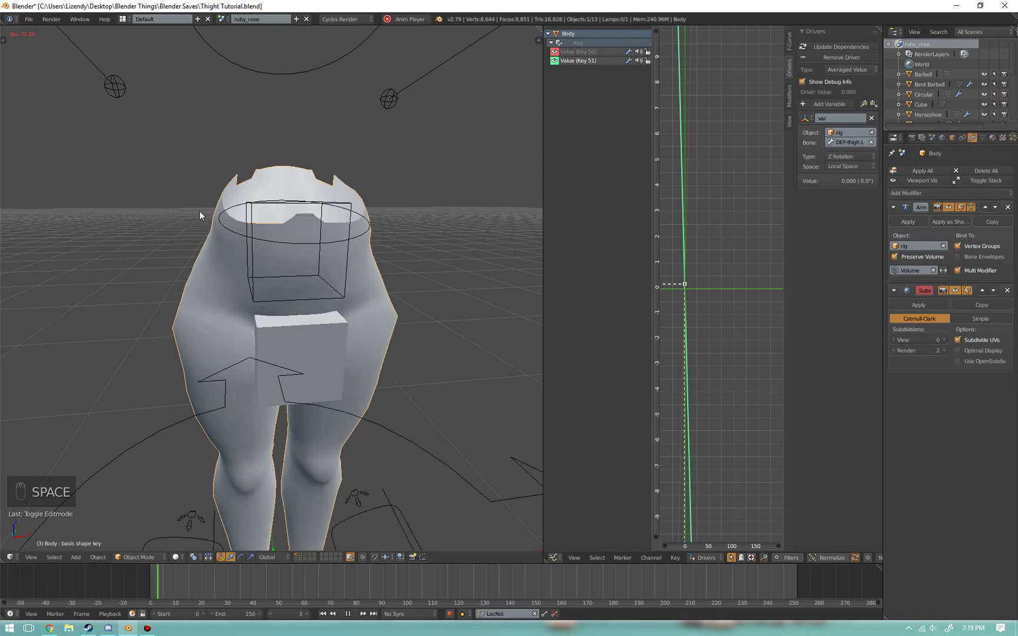
pyautogui.press('space')
pyautogui.press('space')
pyautogui.press('Down')
pyautogui.press('space')
pyautogui.press('space')
pyautogui.press('Down')
pyautogui.press('space')
pyautogui.press('space')
pyautogui.press('Down')
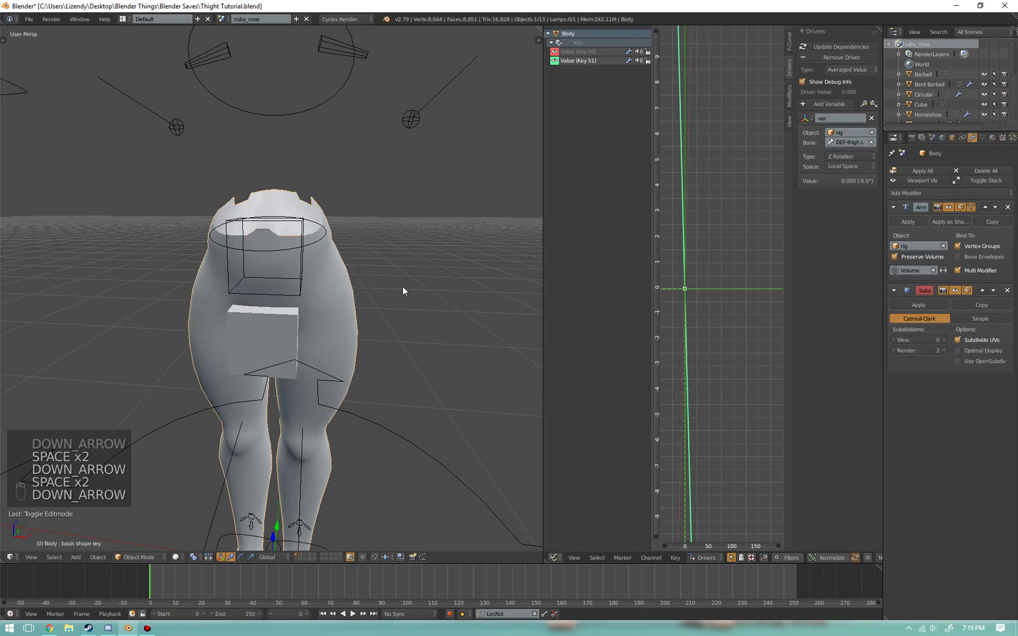
# - Invert the Volume vertex group influence on the Armature modifier during playback and return the animation to frame 0
pyautogui.press('space')
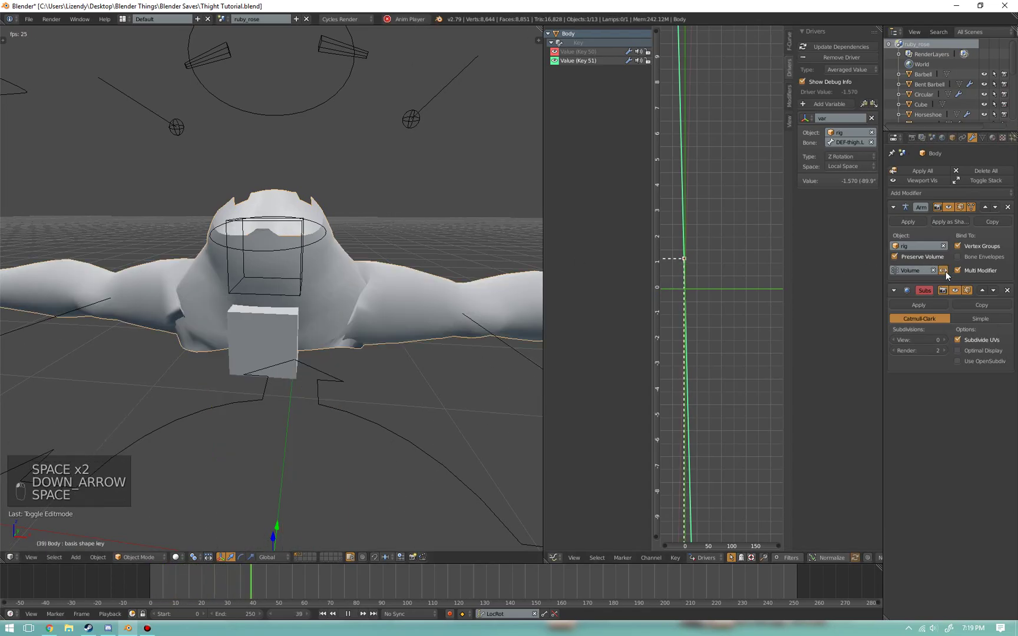
pyautogui.press('Down')
pyautogui.press('space')
pyautogui.press('Down')
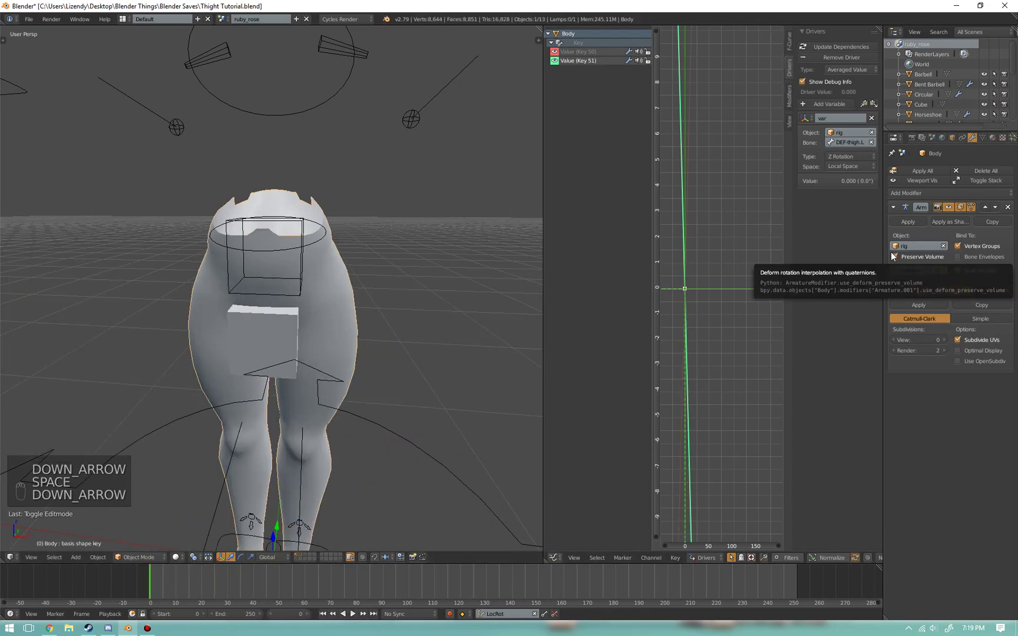
# - Turn off Preserve Volume on the existing Armature modifier and add a second Armature modifier to the Body
pyautogui.click(896, 257)
pyautogui.click(923, 192)
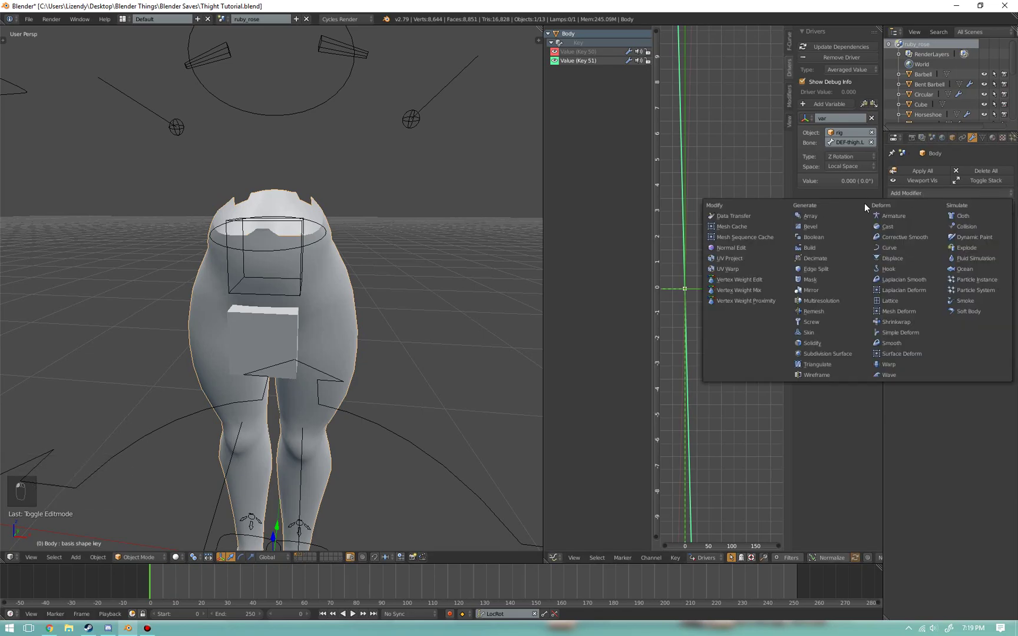
pyautogui.click(892, 216)
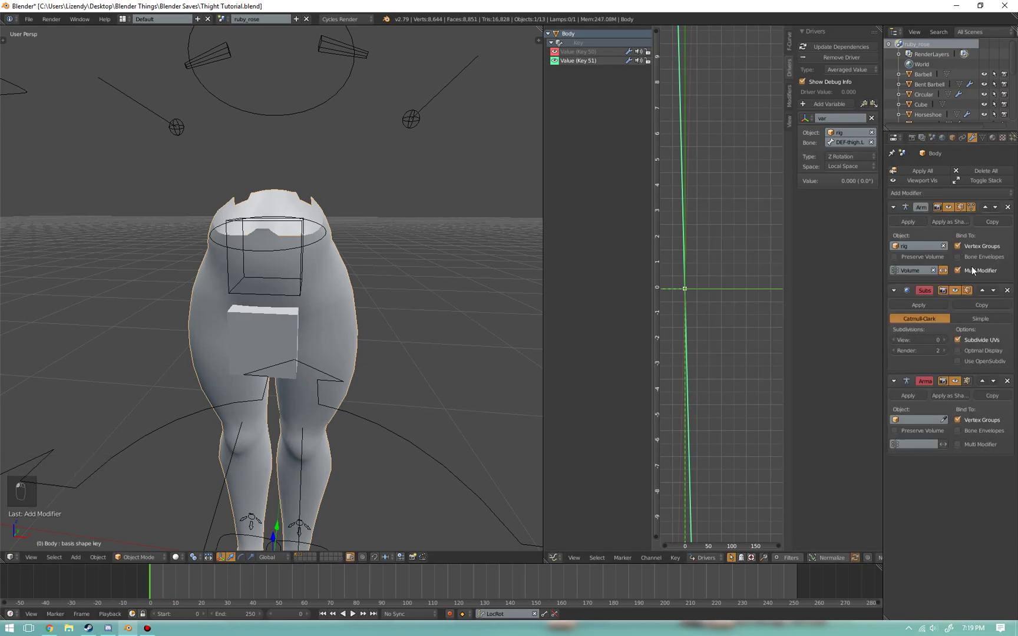
# - Move the new Armature modifier above the Subdivision Surface modifier and set its object to rig
pyautogui.click(981, 375)
pyautogui.click(913, 330)
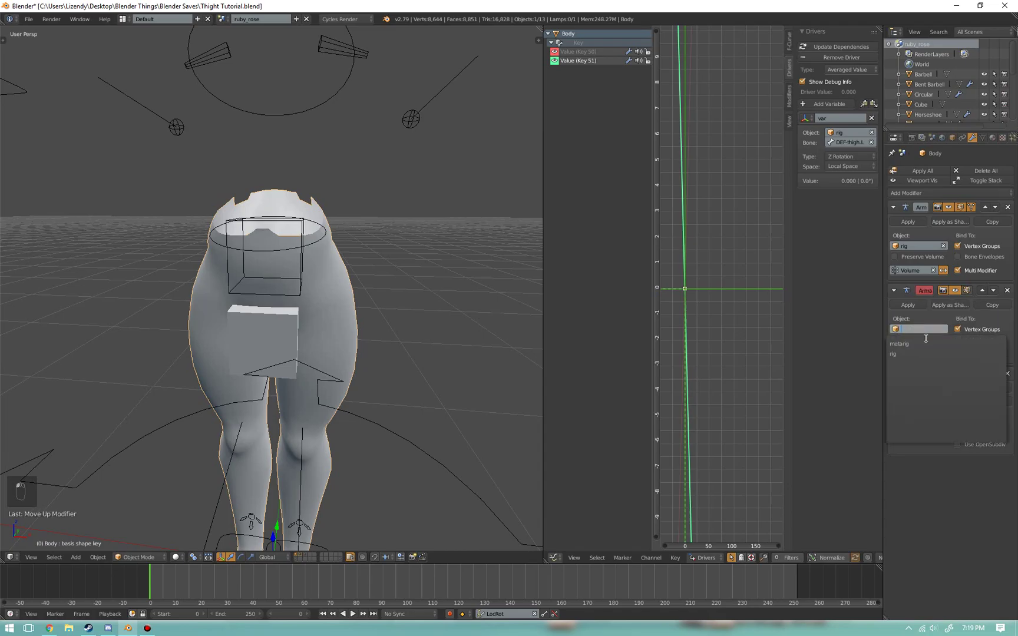
pyautogui.click(925, 354)
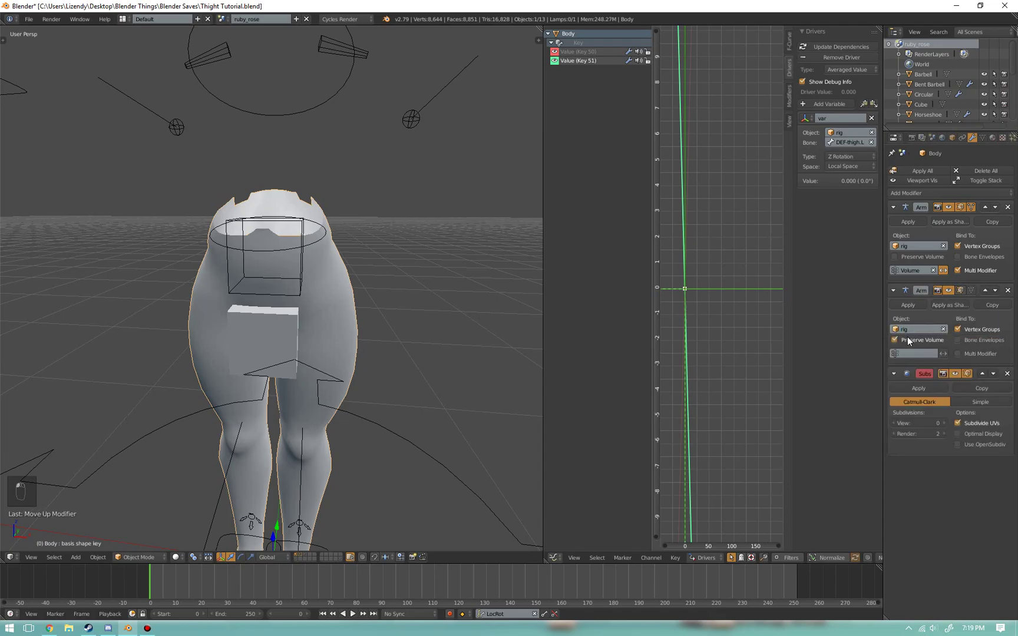
# - Turn on Preserve Volume for the second Armature modifier and limit it to the Volume vertex group
pyautogui.click(909, 354)
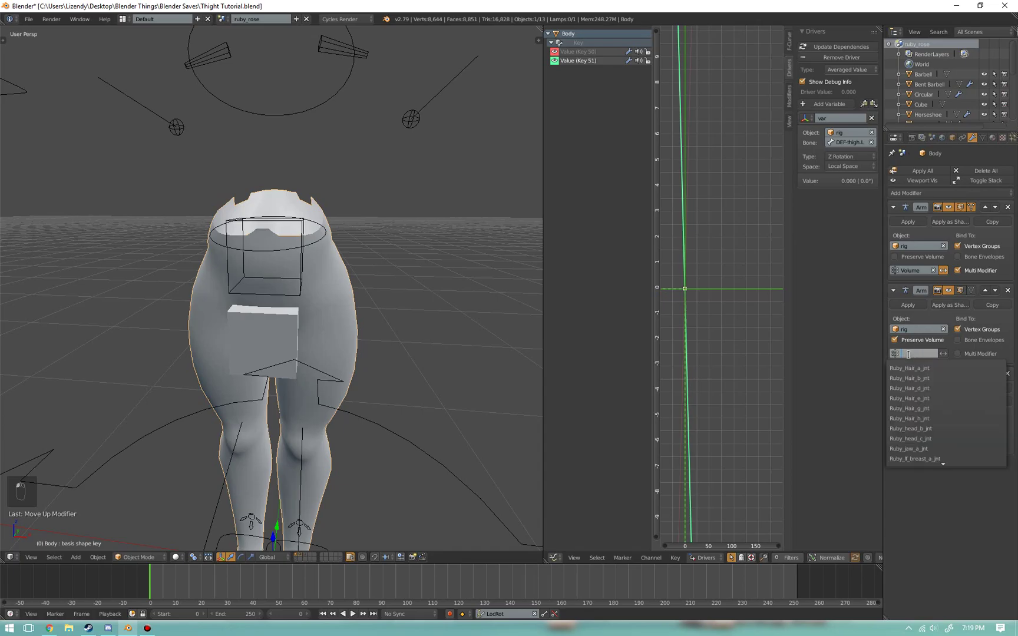
pyautogui.write('vo')
pyautogui.press('Return')
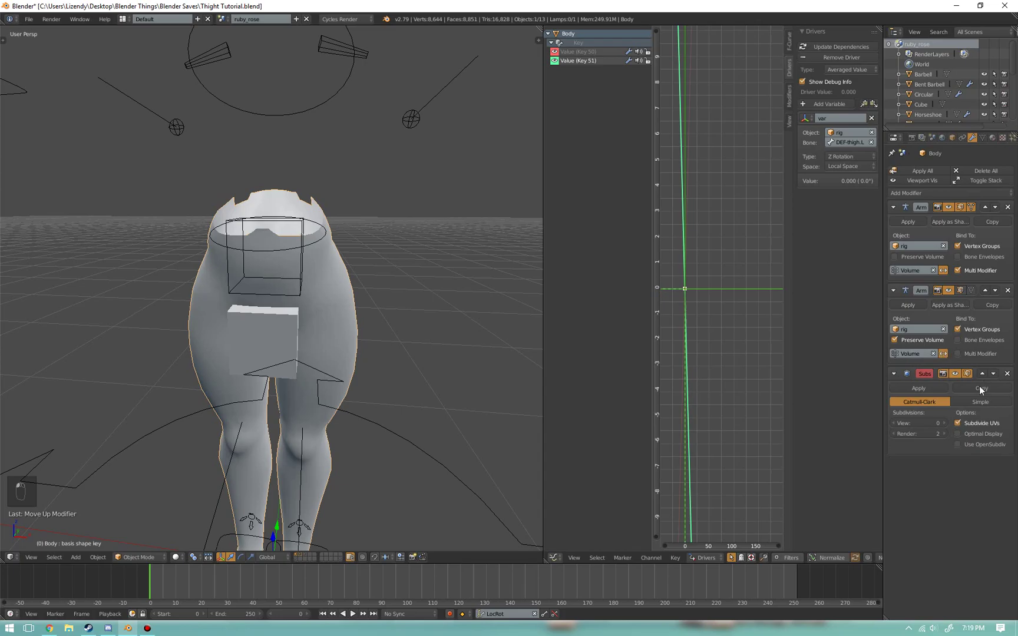
# - Clear the first Armature modifier's vertex group and invert the Volume group on the second, testing the deformation in playback
pyautogui.click(932, 270)
pyautogui.press('space')
pyautogui.press('space')
pyautogui.scroll(-5, 294, 309)
pyautogui.press('space')
pyautogui.press('space')
pyautogui.press('Down')
pyautogui.press('Left')
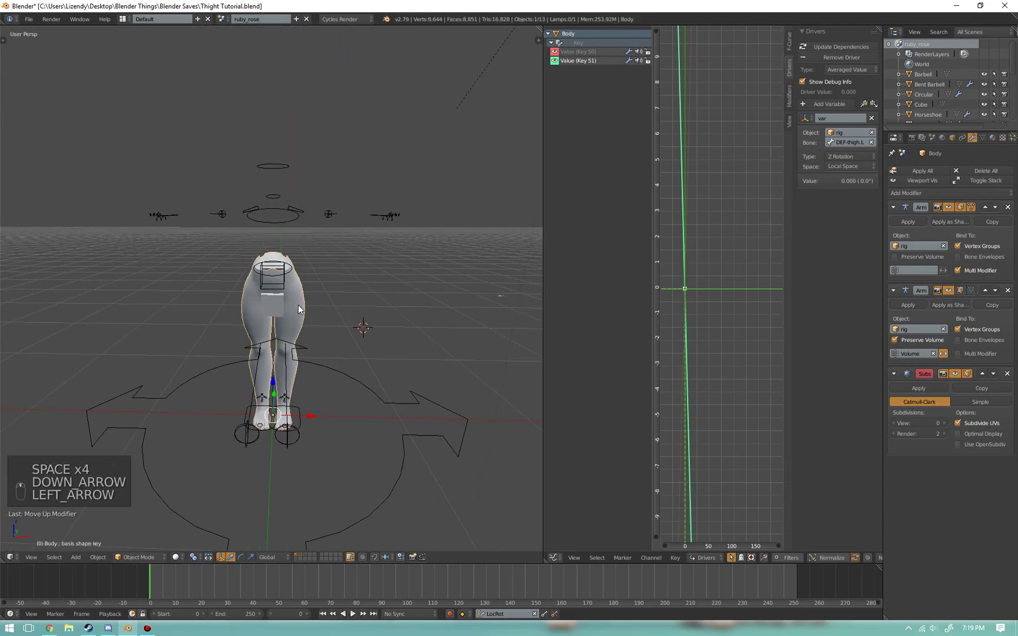
pyautogui.press('space')
pyautogui.press('space')
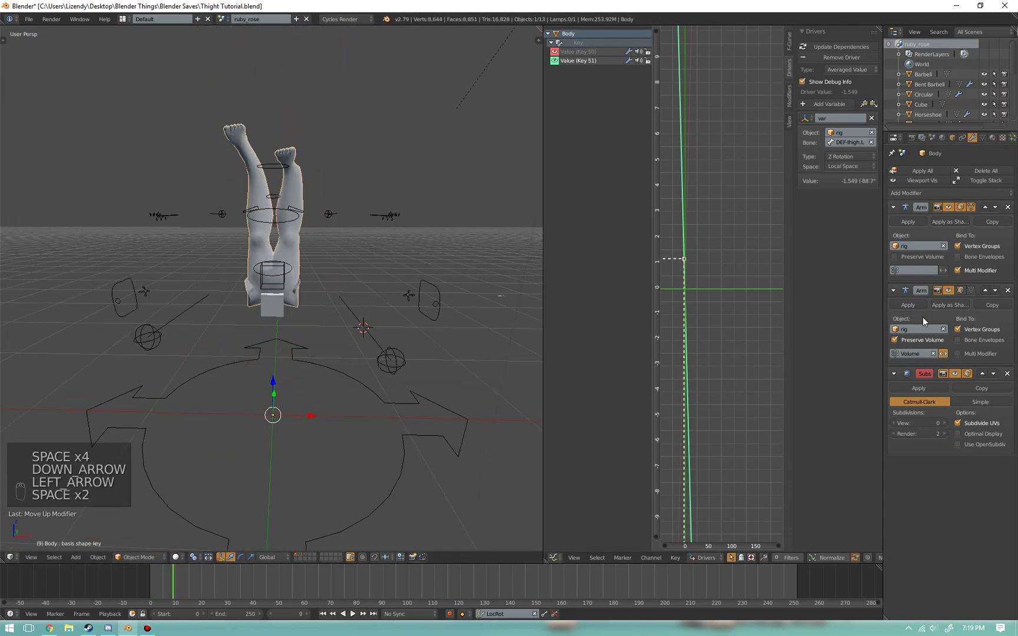
# - Enable Multi Modifier on the second Armature modifier and replay the leg raise from frame 0
pyautogui.click(958, 353)
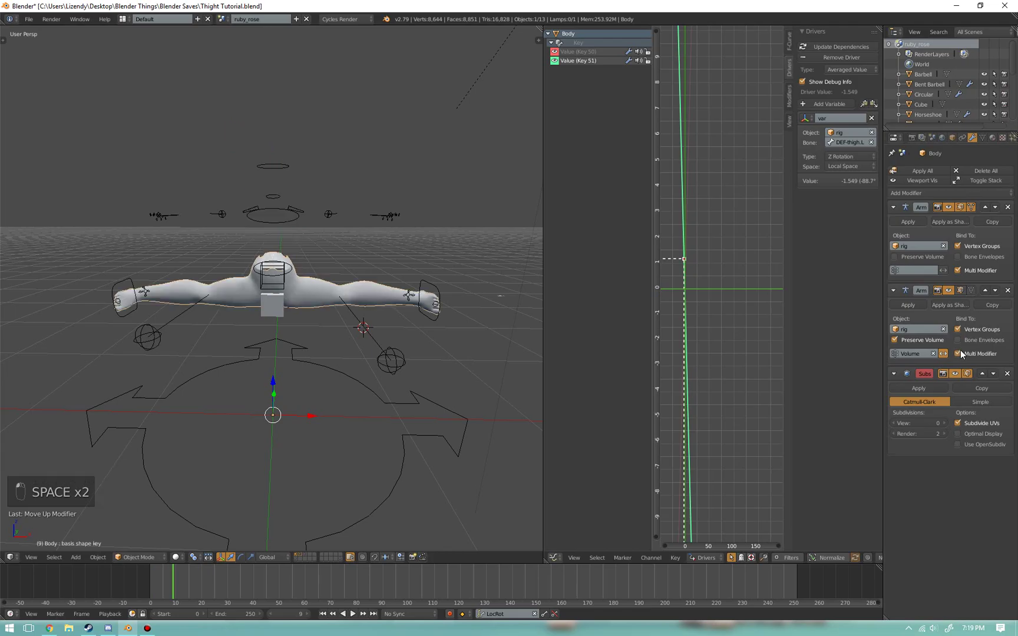
pyautogui.click(957, 270)
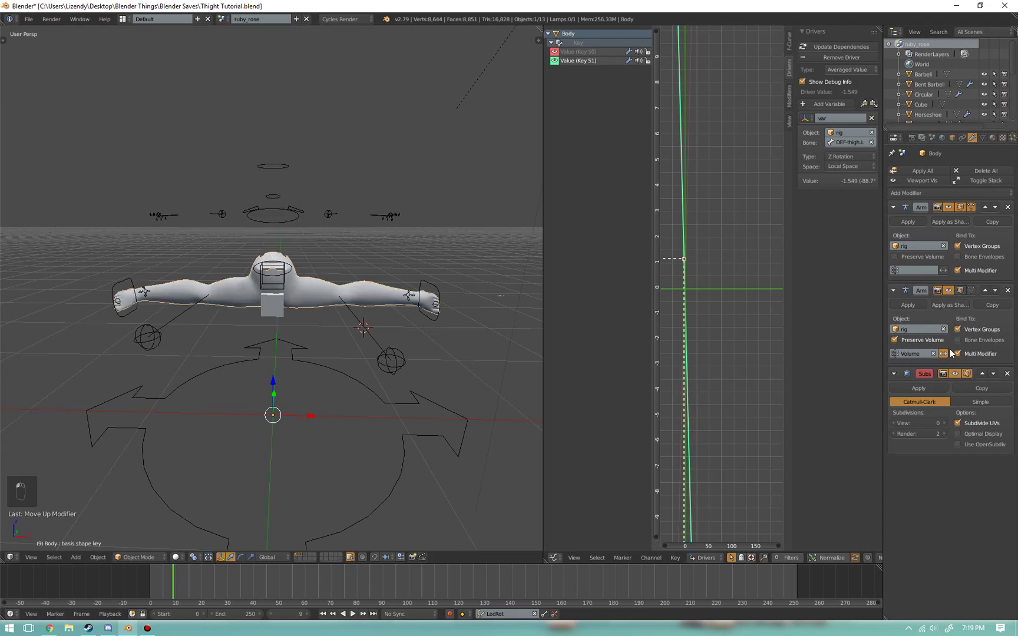
pyautogui.scroll(3, 327, 247)
pyautogui.press('Down')
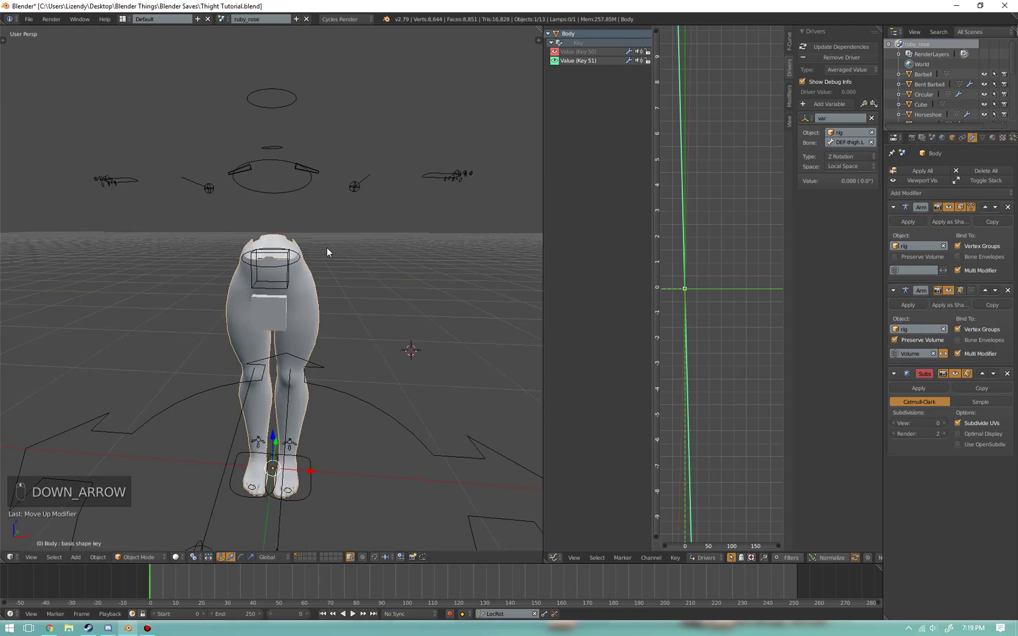
pyautogui.press('space')
pyautogui.press('space')
pyautogui.moveTo(318, 167); pyautogui.dragTo(311, 160, button='middle')
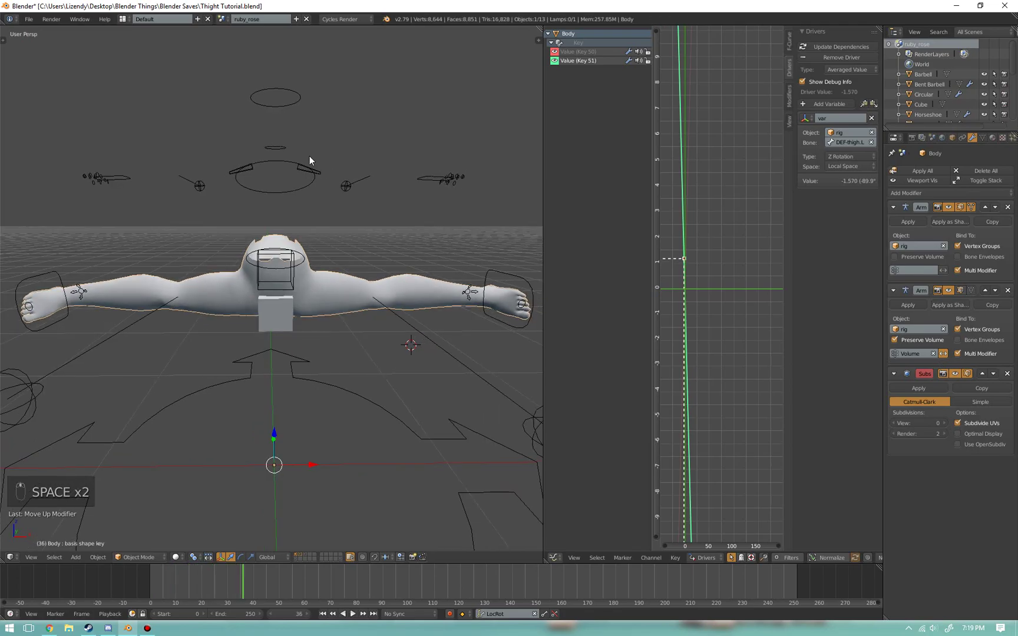
# - Replay the leg raise several times to examine the hip deformation with both Armature modifiers, returning to frame 0
pyautogui.press('Down')
pyautogui.press('space')
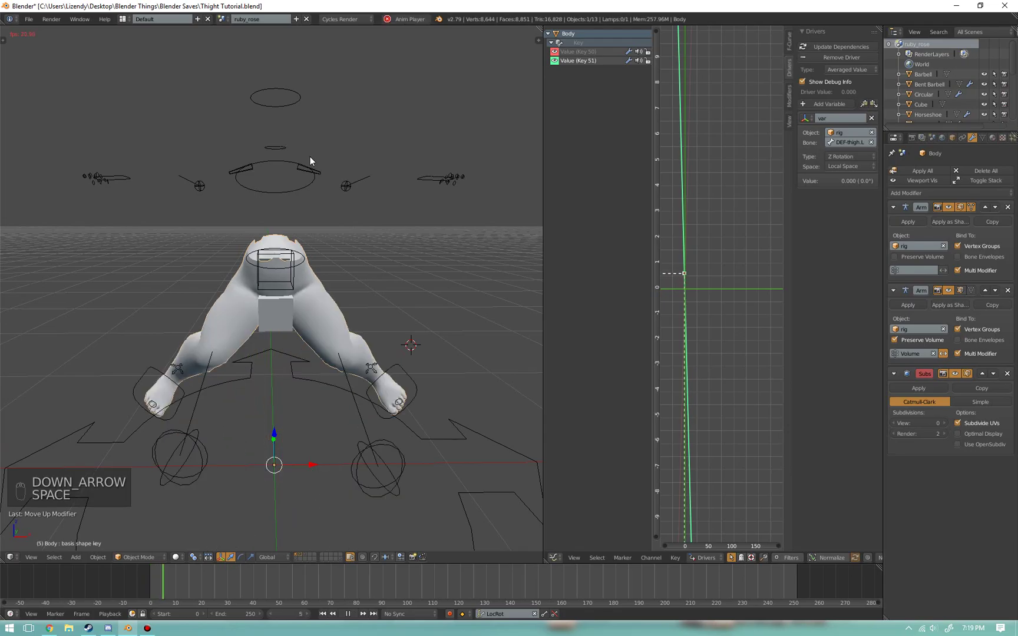
pyautogui.press('space')
pyautogui.press('Down')
pyautogui.press('space')
pyautogui.press('space')
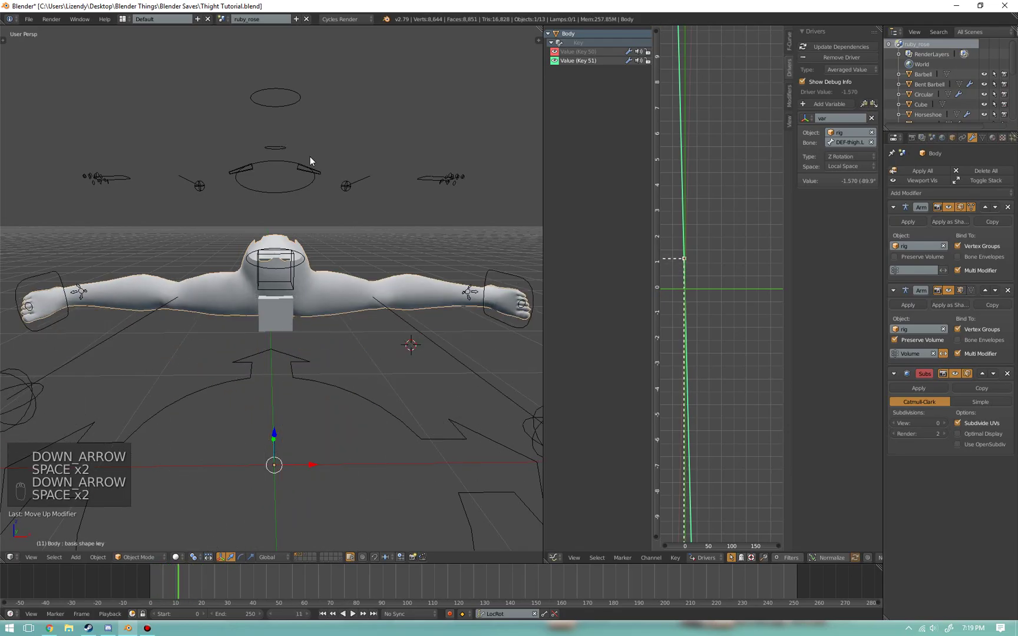
pyautogui.press('Down')
pyautogui.press('space')
pyautogui.press('Down')
pyautogui.press('space')
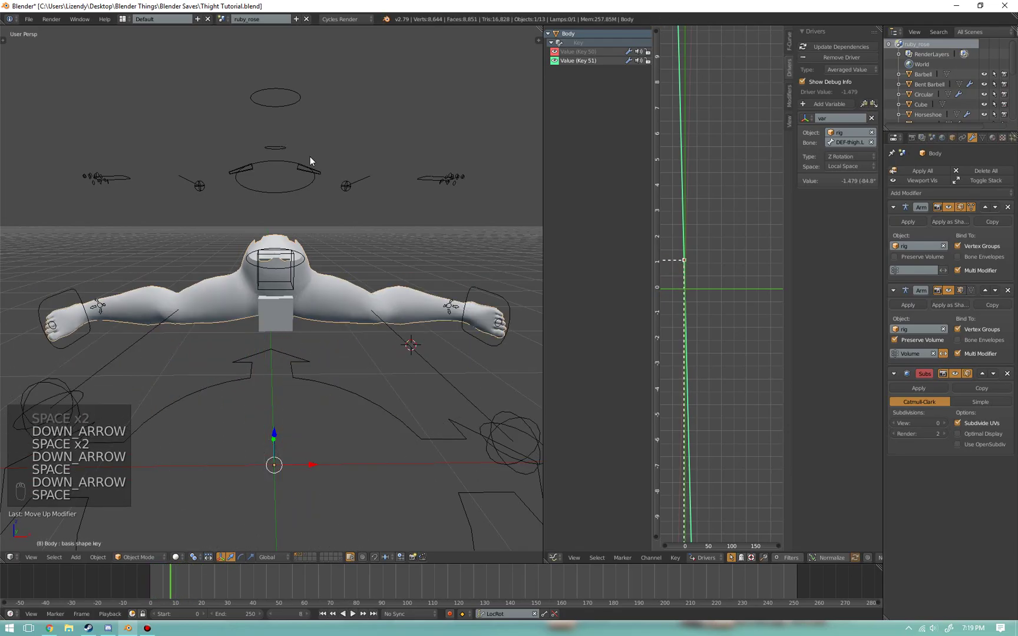
pyautogui.press('Down')
pyautogui.press('Left')
# - Raise the right foot's IK control so the knee bends forward, inspect the hip from the side, and reselect the Body
pyautogui.moveTo(283, 83); pyautogui.dragTo(283, 534, button='middle')
pyautogui.rightClick(284, 534)
pyautogui.moveTo(273, 482); pyautogui.dragTo(277, 377, button='right')
pyautogui.moveTo(256, 319); pyautogui.dragTo(295, 347, button='middle')
pyautogui.scroll(2, 297, 345)
pyautogui.moveTo(301, 419); pyautogui.dragTo(325, 357)
pyautogui.moveTo(325, 357); pyautogui.dragTo(291, 260, button='middle')
pyautogui.hotkey('ctrl', 'Tab')
pyautogui.rightClick(291, 260)
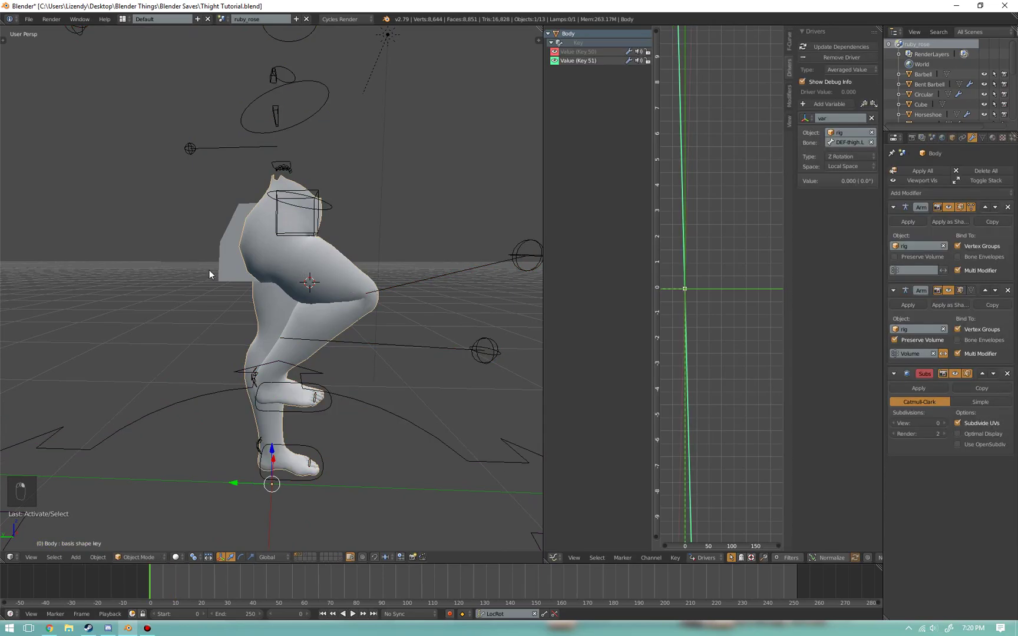
# - Switch the Body to Weight Paint mode with the Volume vertex group active and choose the Blur brush
pyautogui.click(982, 138)
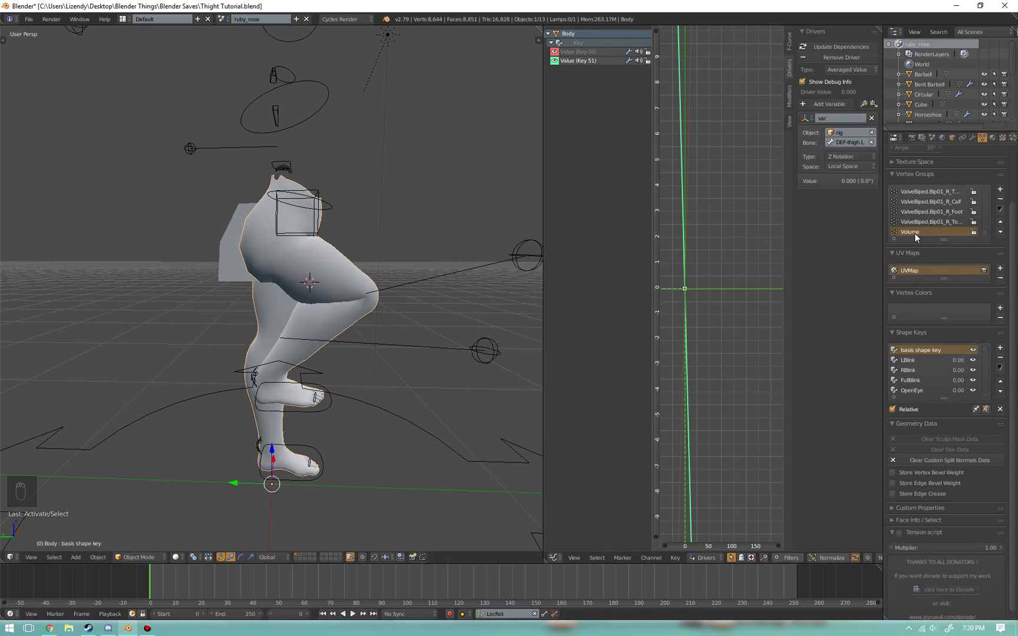
pyautogui.press('Tab')
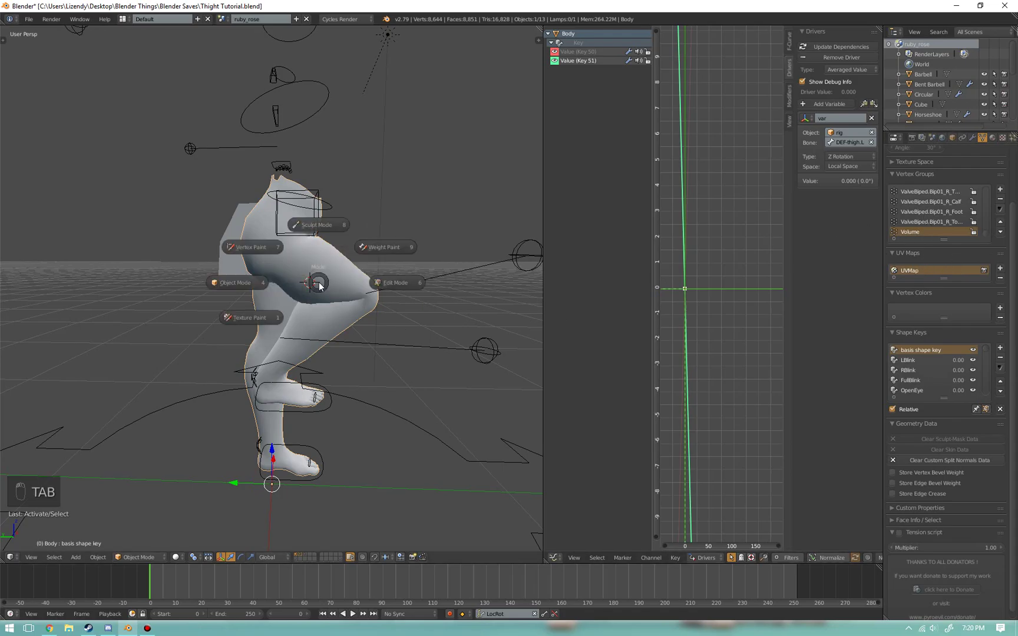
pyautogui.click(385, 248)
pyautogui.press('t')
pyautogui.press('t')
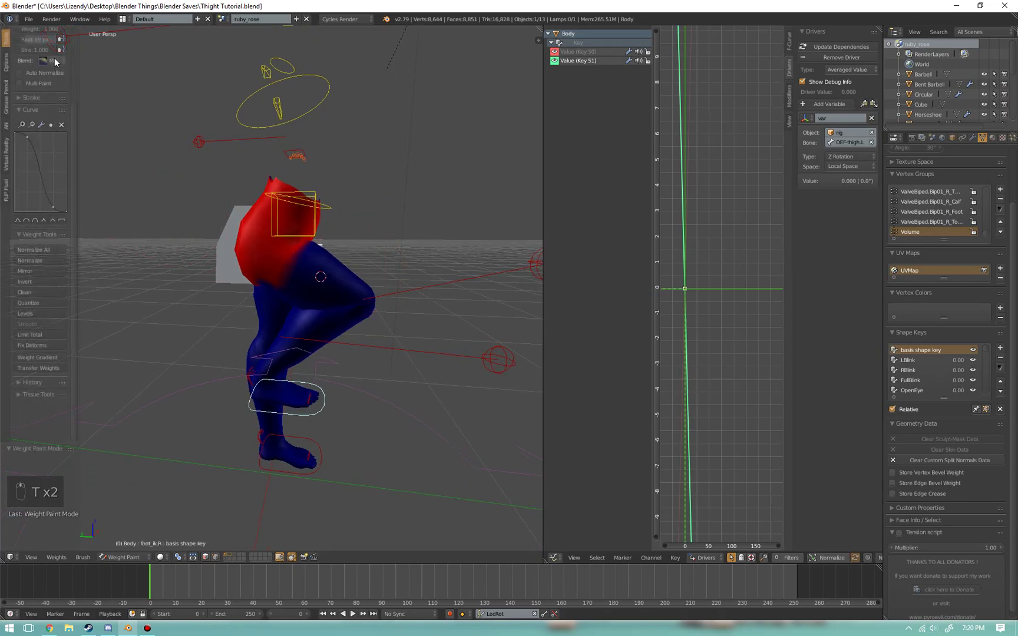
pyautogui.scroll(5, 41, 143)
pyautogui.click(41, 89)
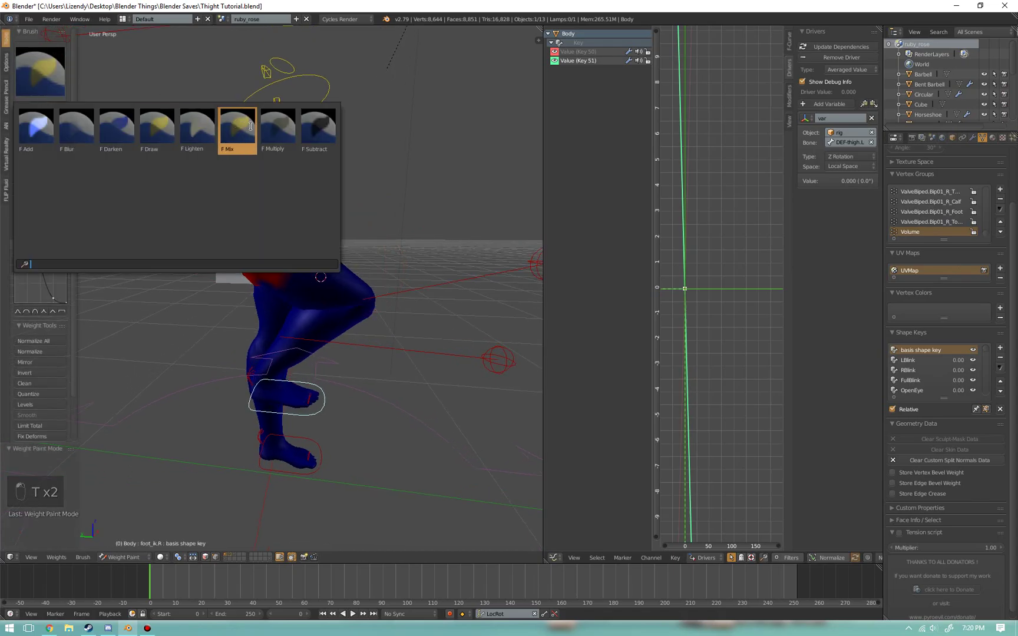
pyautogui.click(86, 132)
# - Blur the Volume group's weight boundary around the hips and upper thighs on the front, side and back
pyautogui.scroll(2, 350, 265)
pyautogui.moveTo(317, 246)
pyautogui.mouseDown()
pyautogui.moveTo(338, 229)
pyautogui.moveTo(299, 258)
pyautogui.moveTo(329, 233)
pyautogui.mouseUp()
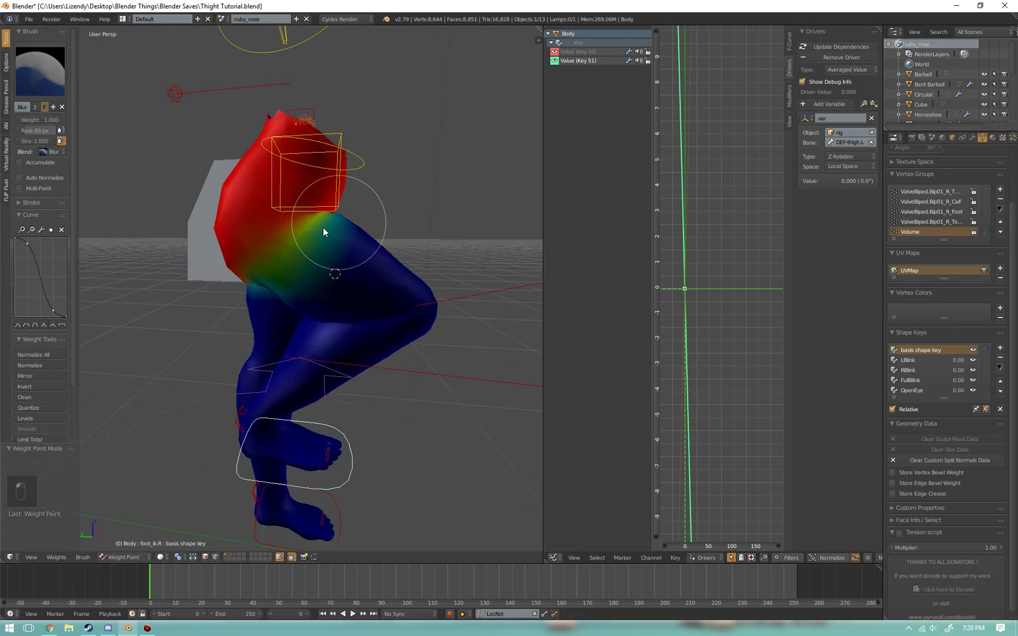
pyautogui.moveTo(305, 233)
pyautogui.mouseDown(button='middle')
pyautogui.moveTo(199, 249)
pyautogui.moveTo(317, 269)
pyautogui.moveTo(228, 273)
pyautogui.mouseUp(button='middle')
pyautogui.moveTo(325, 257); pyautogui.dragTo(210, 274, button='middle')
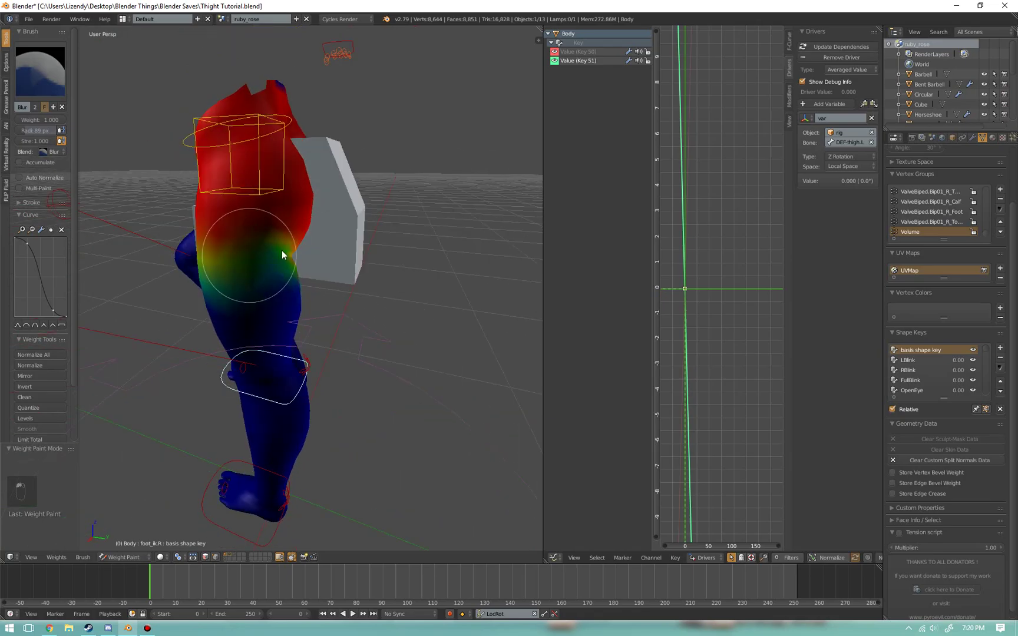
pyautogui.moveTo(317, 254)
pyautogui.mouseDown(button='middle')
pyautogui.moveTo(231, 260)
pyautogui.moveTo(307, 271)
pyautogui.mouseUp(button='middle')
pyautogui.moveTo(173, 240)
pyautogui.mouseDown(button='middle')
pyautogui.moveTo(250, 243)
pyautogui.moveTo(262, 265)
pyautogui.moveTo(337, 262)
pyautogui.moveTo(275, 276)
pyautogui.mouseUp(button='middle')
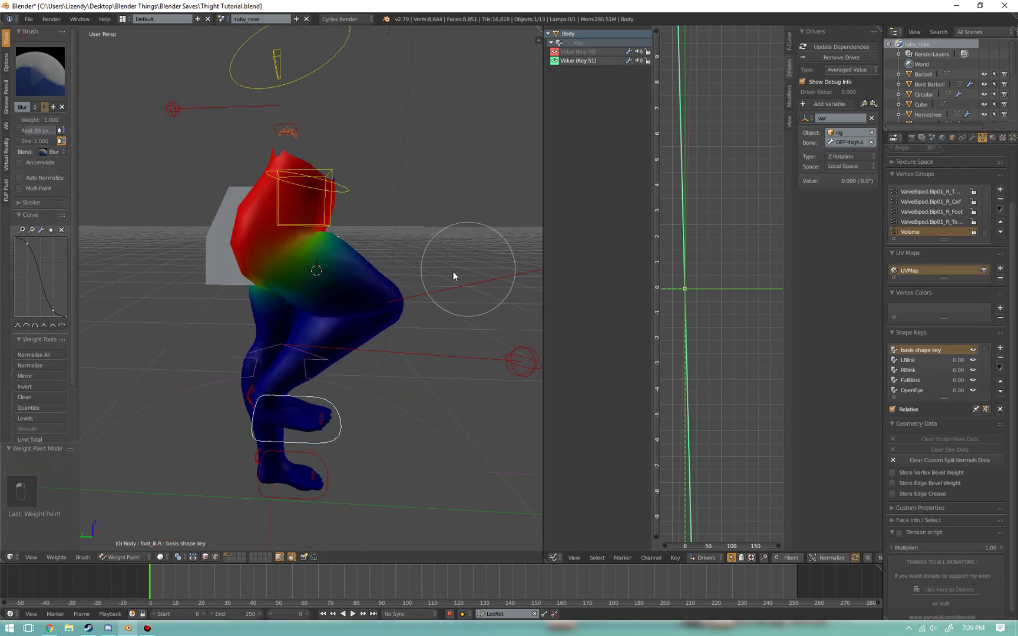
# - Clear the right foot IK control's location and replay the leg raise to check the hips with the blurred weights
pyautogui.press('Tab')
pyautogui.moveTo(454, 271)
pyautogui.mouseDown(button='middle')
pyautogui.moveTo(366, 273)
pyautogui.moveTo(331, 342)
pyautogui.moveTo(445, 316)
pyautogui.moveTo(406, 335)
pyautogui.moveTo(303, 452)
pyautogui.mouseUp(button='middle')
pyautogui.rightClick(300, 451)
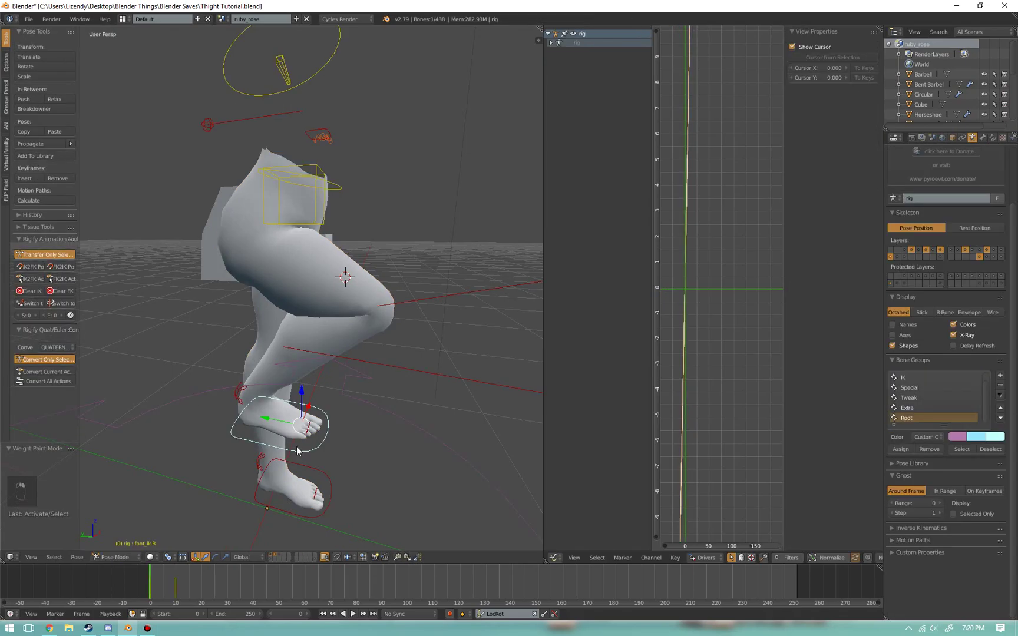
pyautogui.hotkey('alt', 'g')
pyautogui.press('space')
pyautogui.press('space')
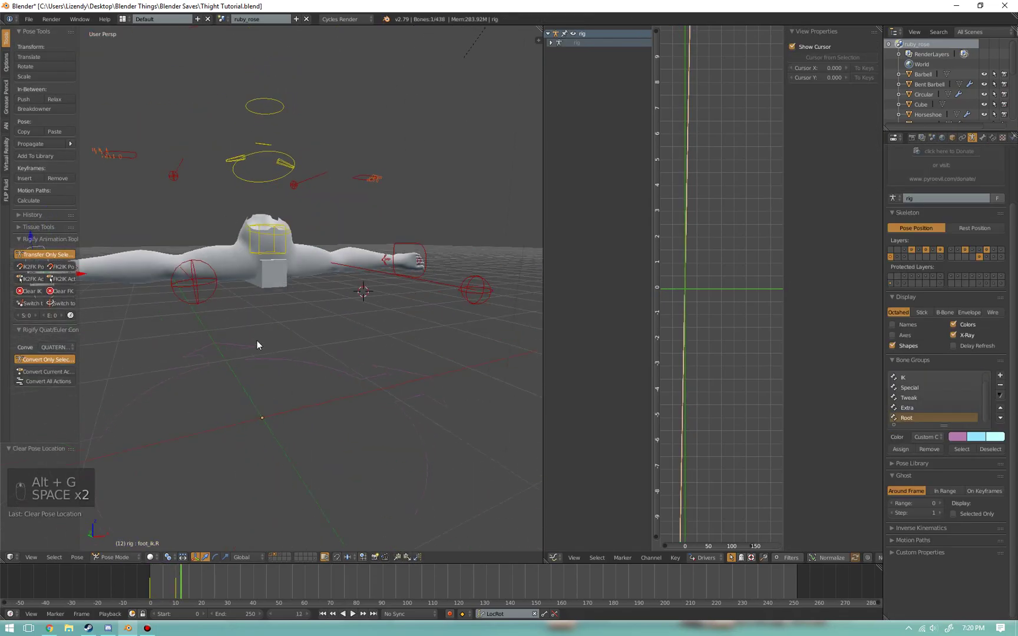
pyautogui.moveTo(257, 341); pyautogui.dragTo(342, 331, button='middle')
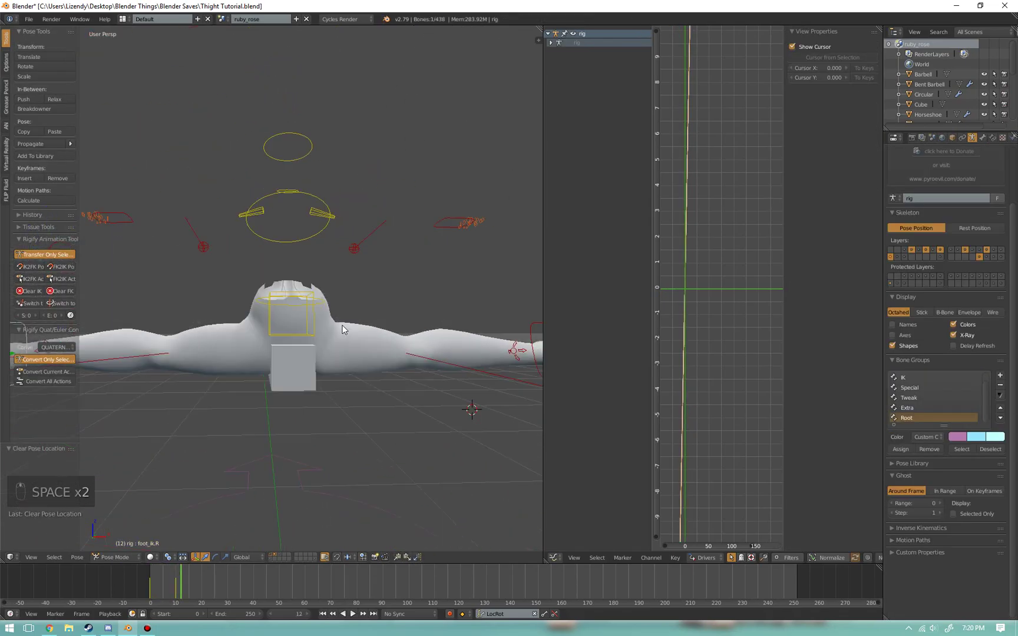